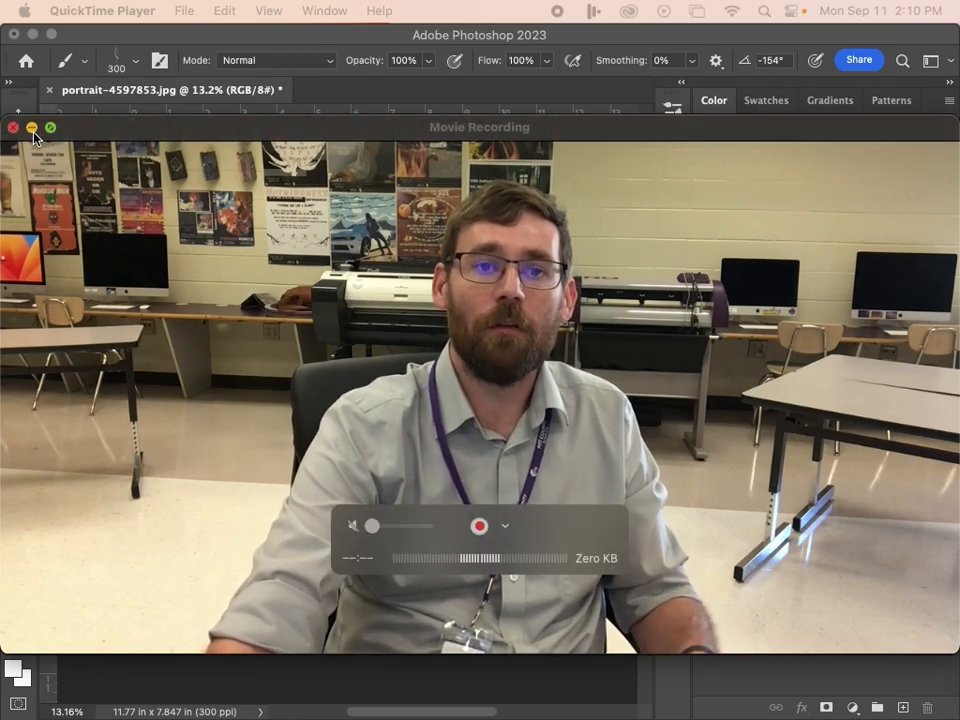
Minimise the movie recording and open the Brushes & Masks folder from the downloads to view its files
click(32, 128)
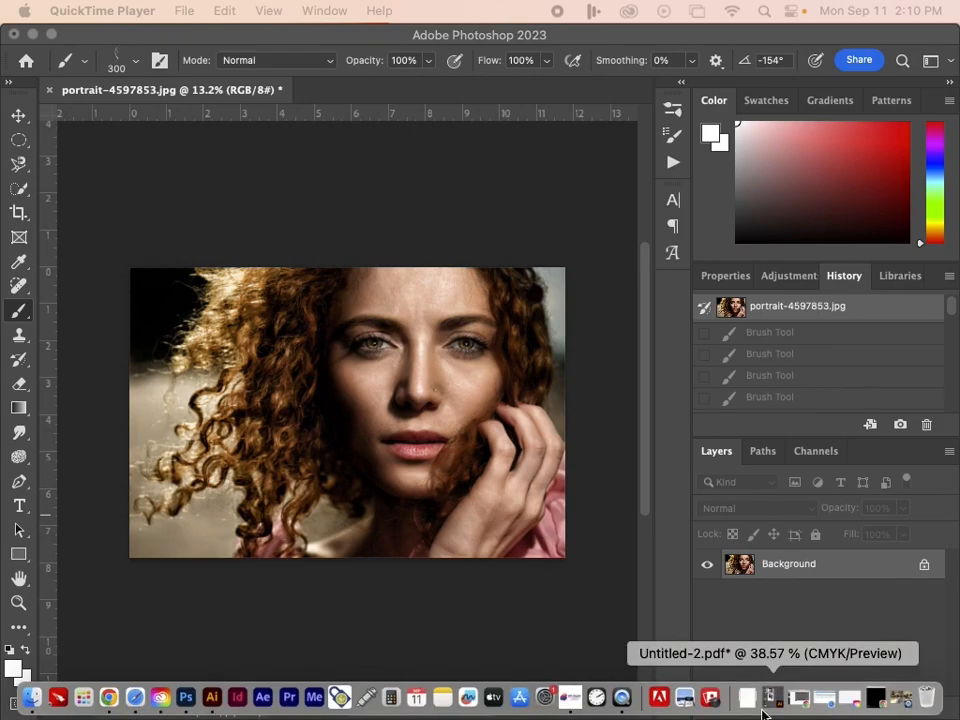
click(747, 700)
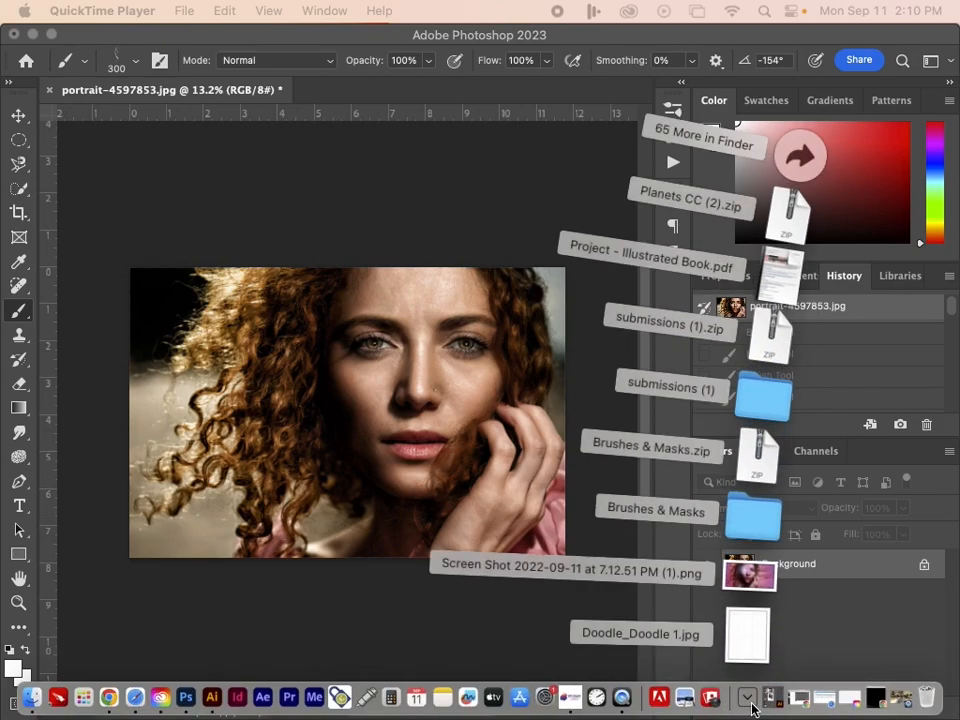
click(746, 524)
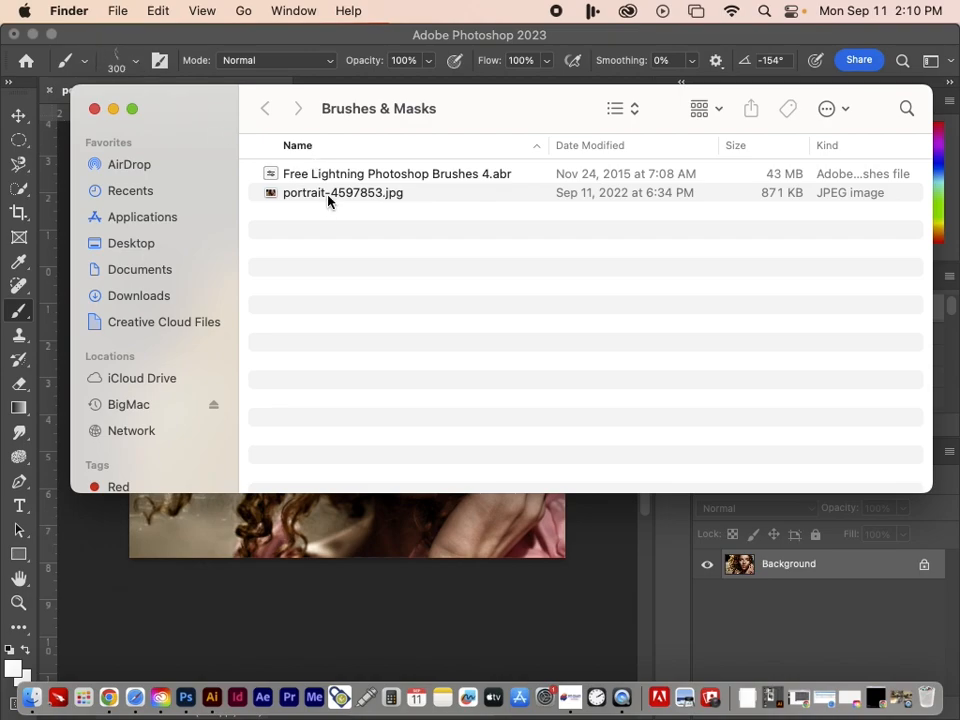
Switch back to Photoshop, review the available brush presets and collapse the Free Lightning Photoshop Brushes 4 group
click(131, 70)
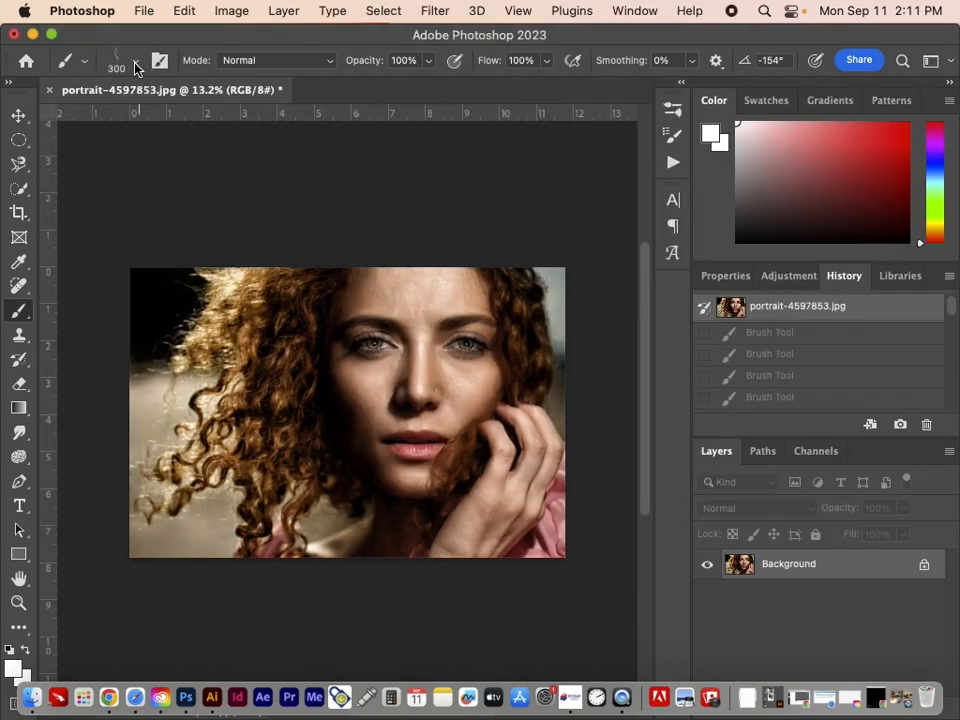
click(137, 66)
scroll(161, 397, down, 5)
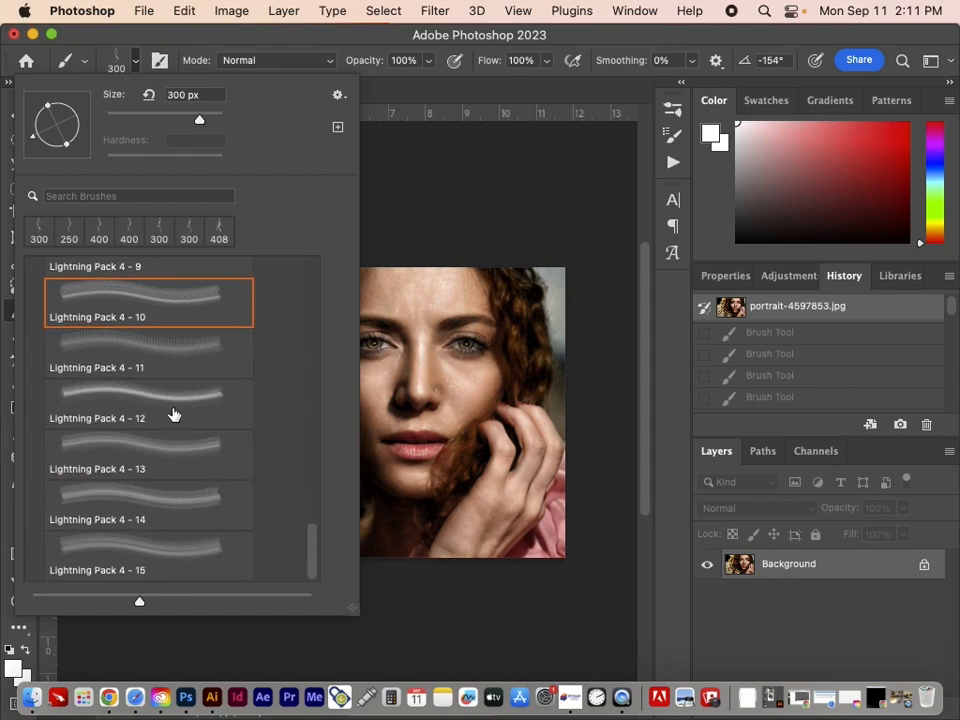
scroll(176, 407, up, 10)
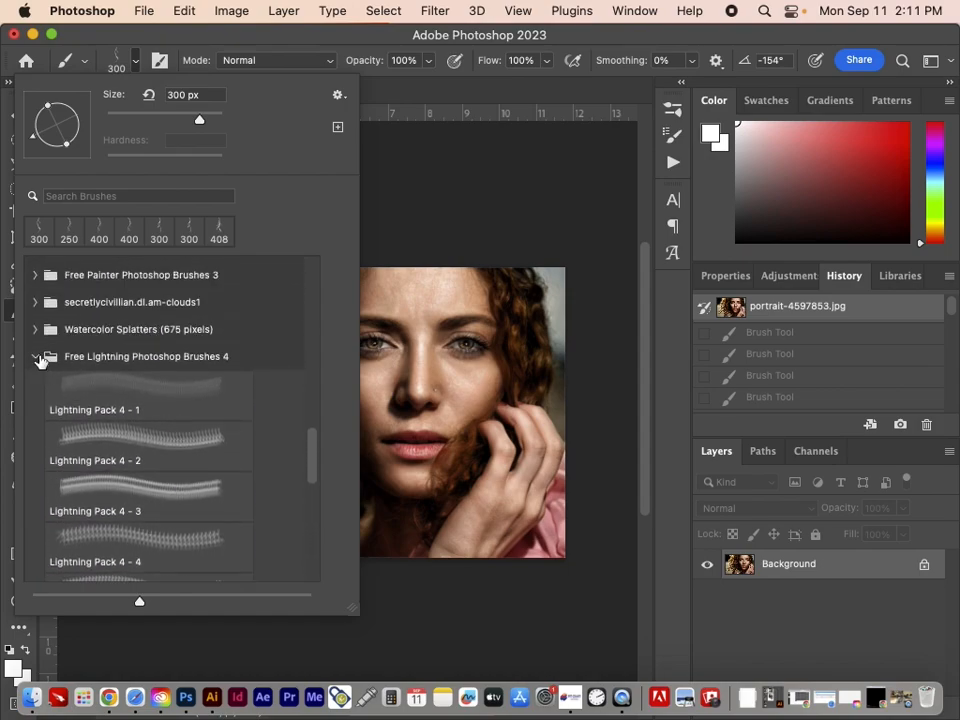
click(36, 357)
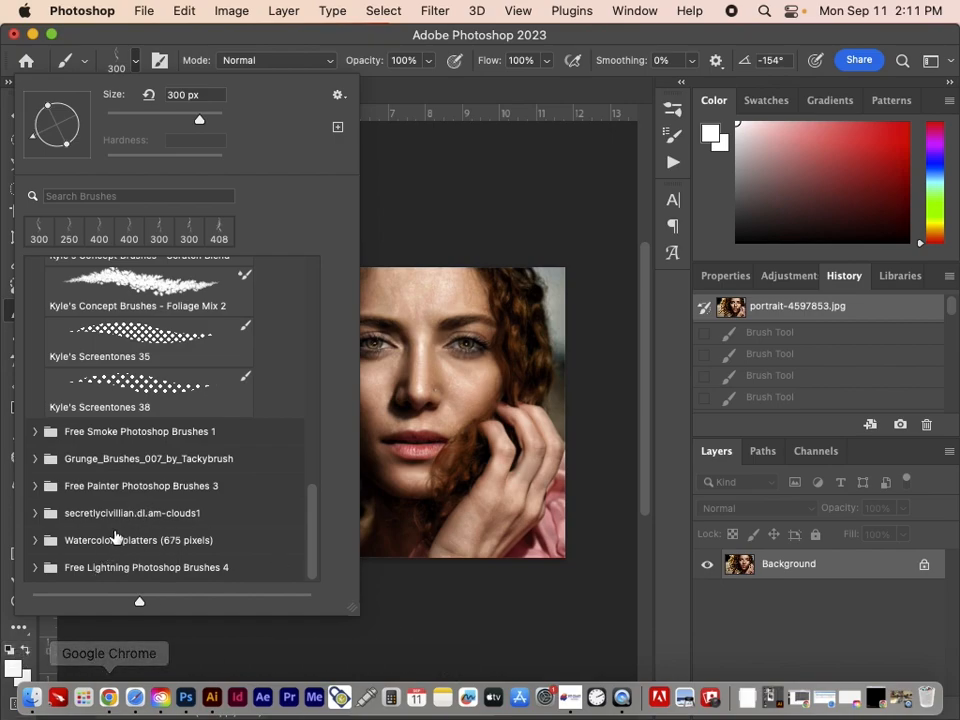
click(598, 38)
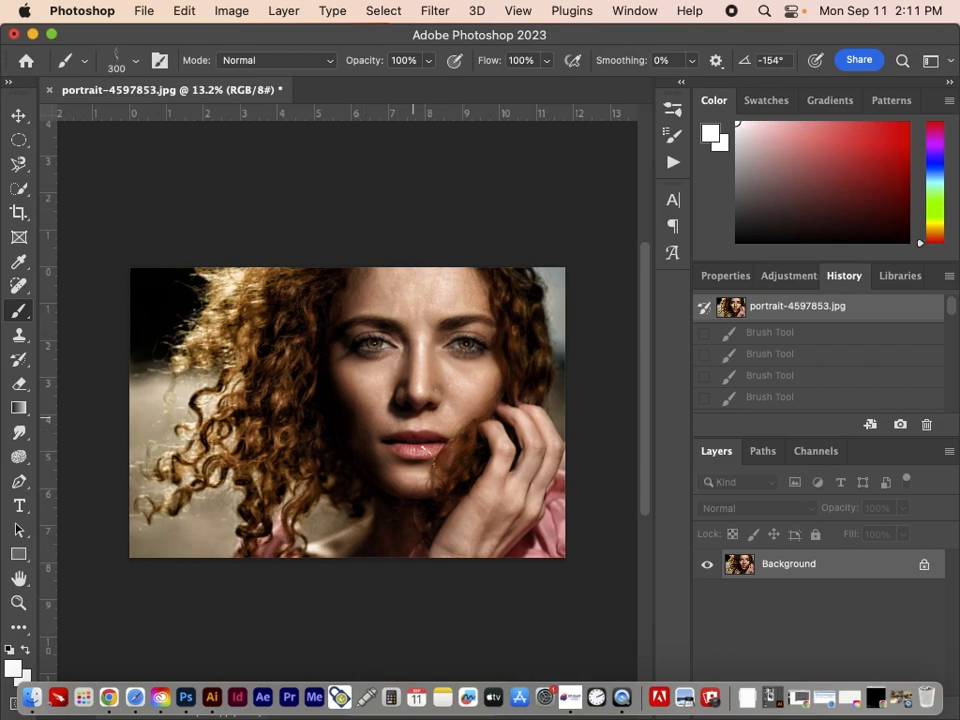
scroll(421, 436, up, 1)
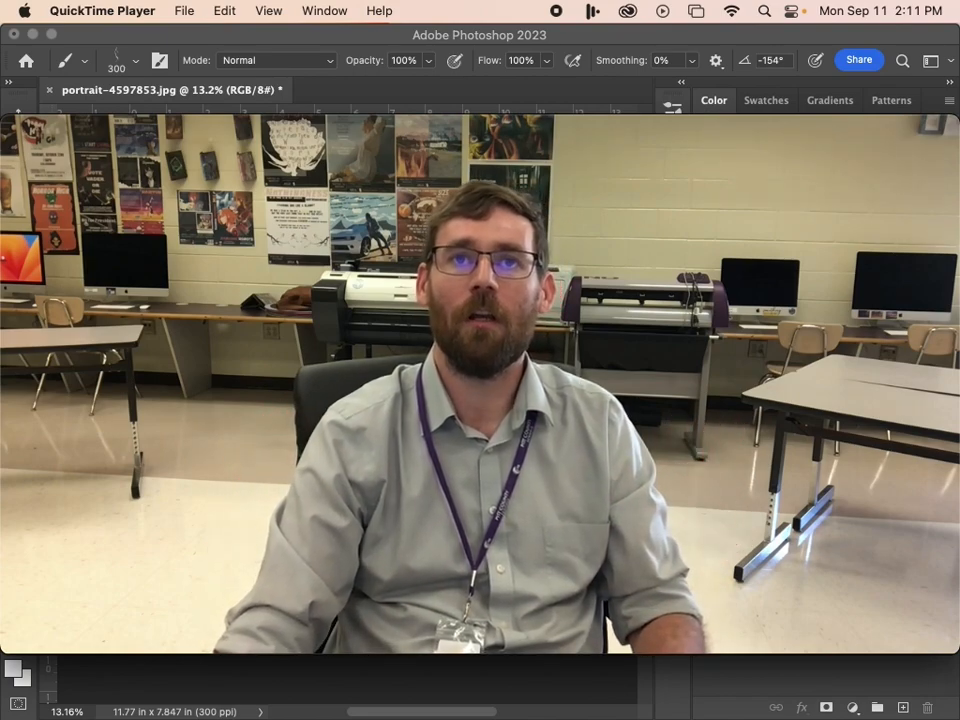
mouse_move(544, 429)
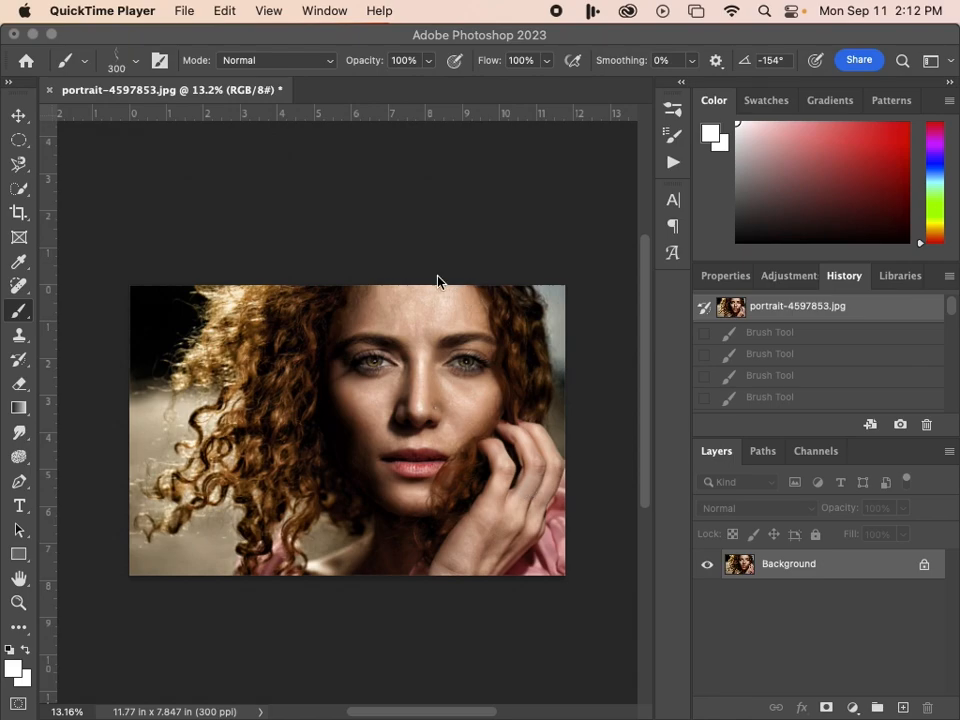
Try automatic subject selection on the portrait and clear the selection
click(207, 48)
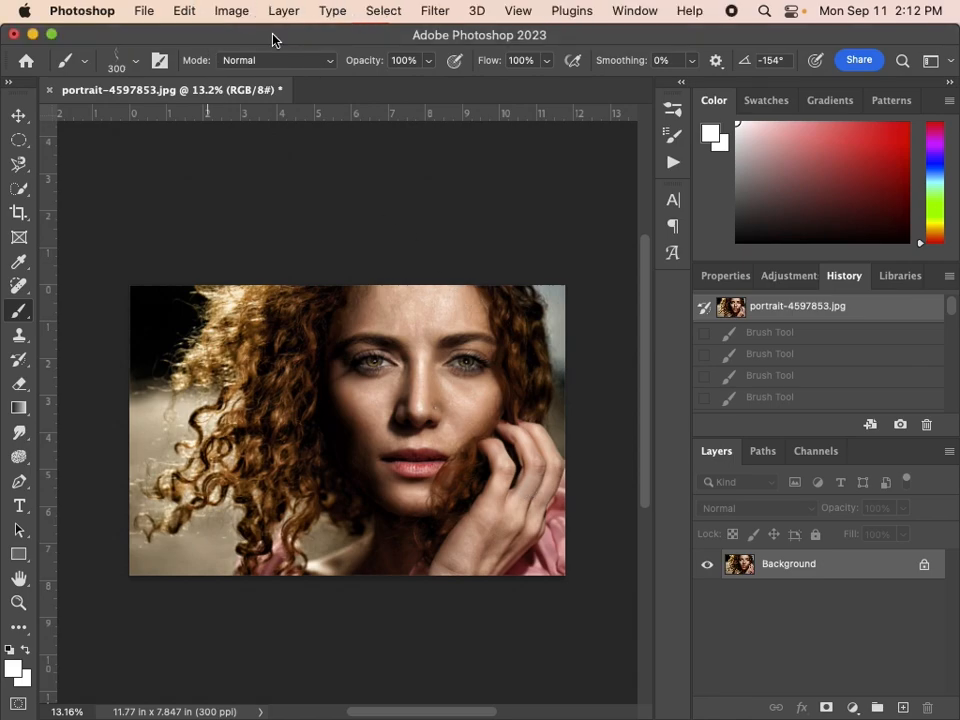
click(385, 11)
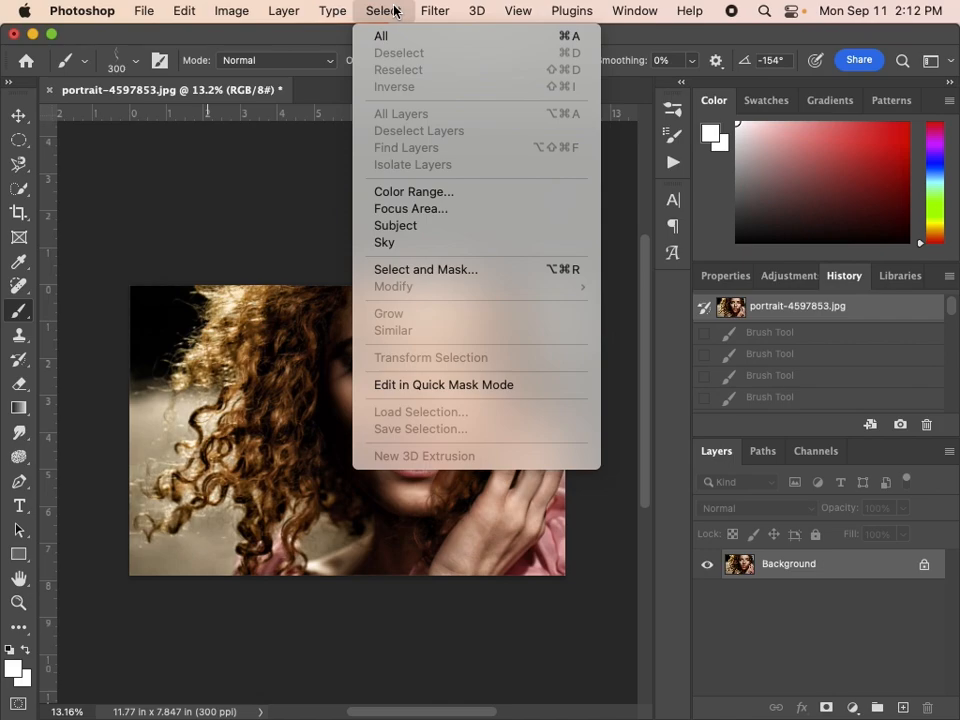
click(399, 226)
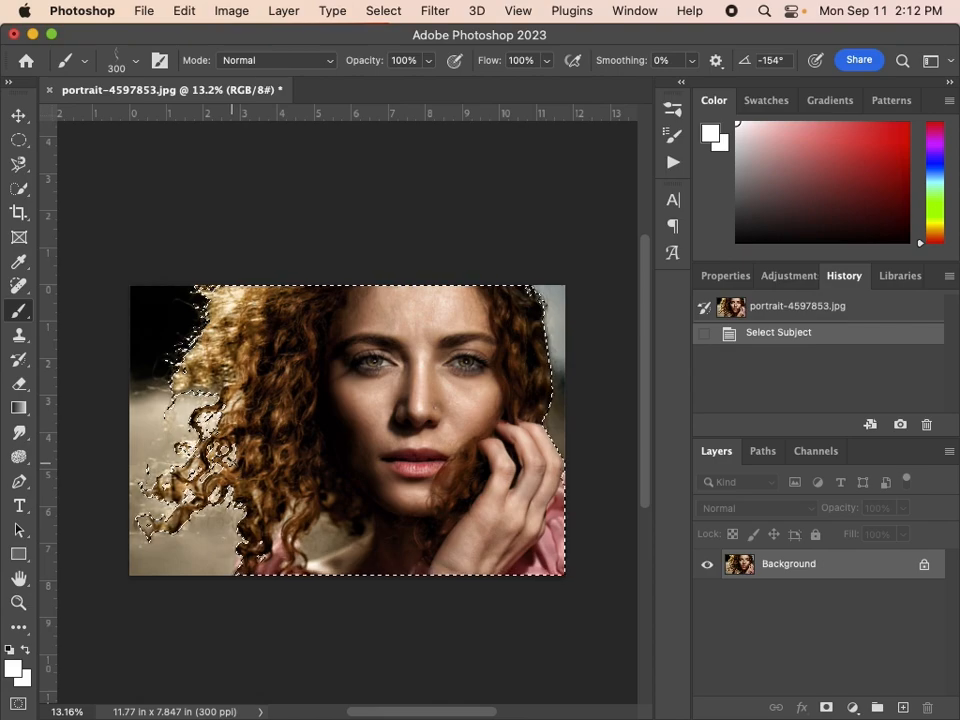
key(super+d)
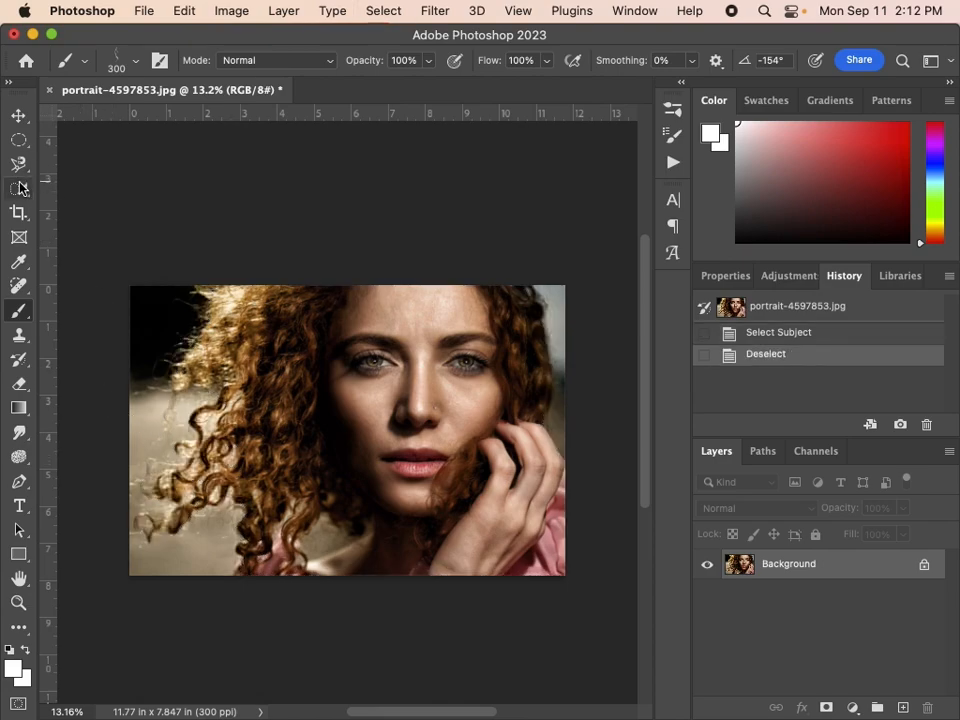
Select the woman with the Object Selection tool and switch to the Quick Selection tool
click(20, 188)
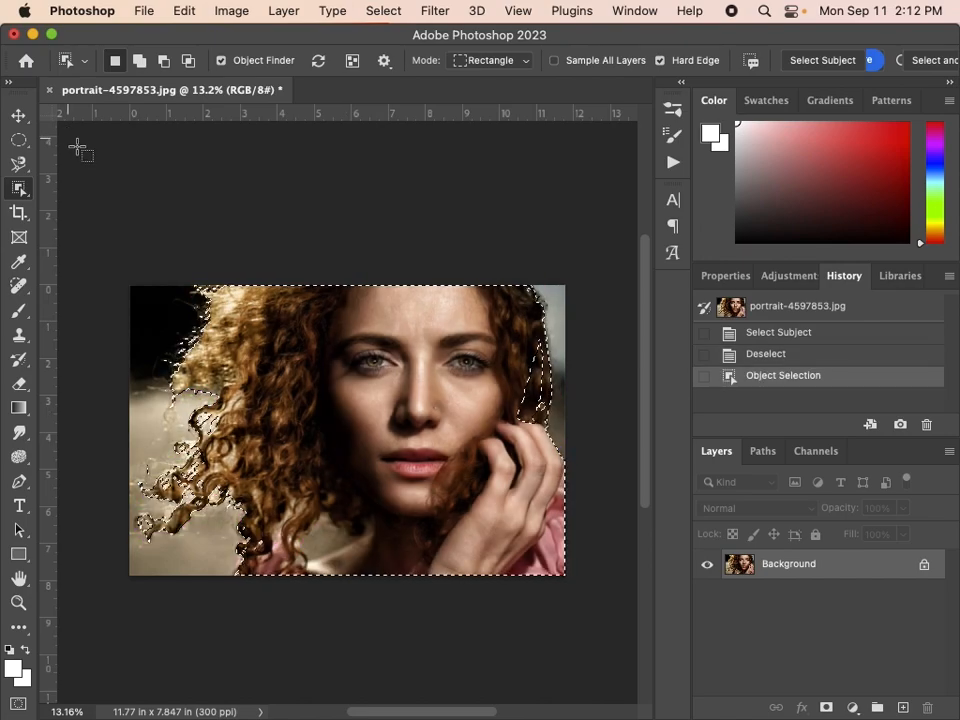
click(16, 194)
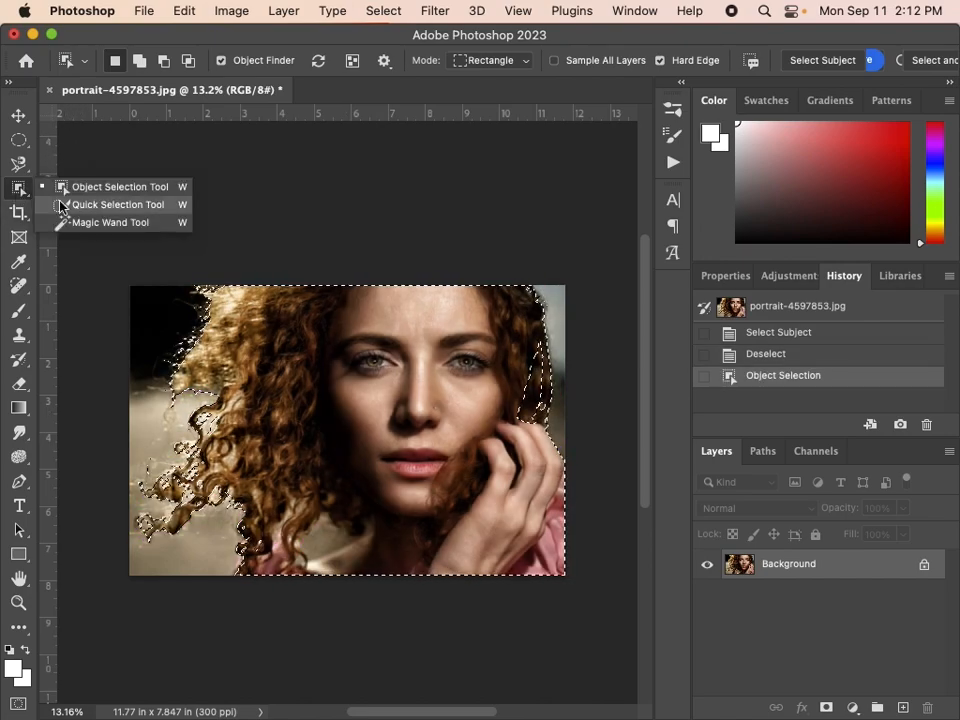
click(110, 205)
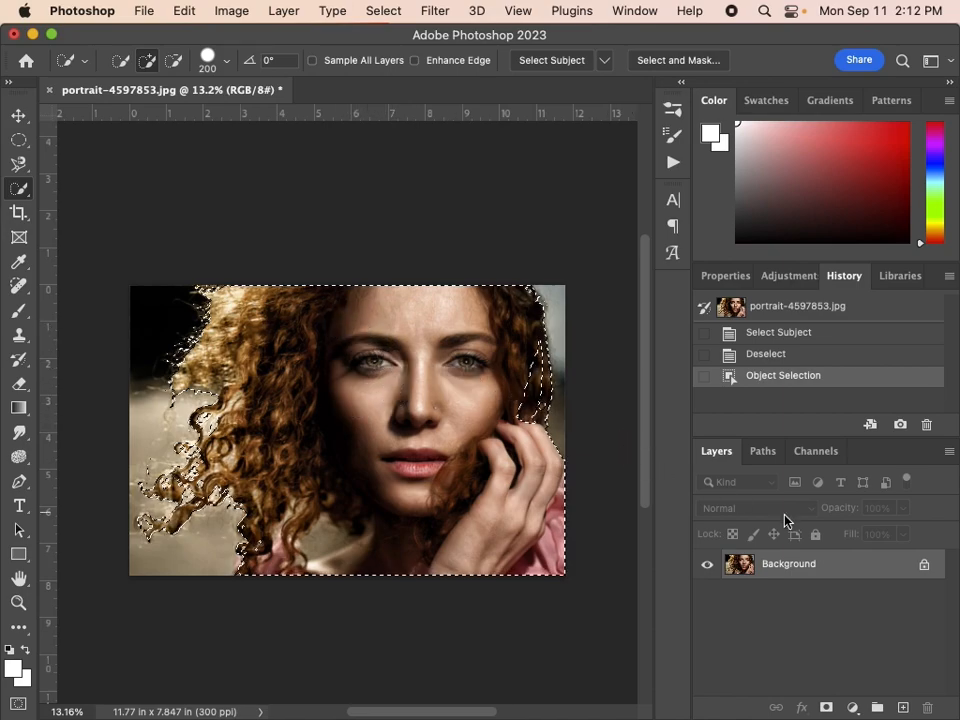
Try a layer mask from the selection and a Quick Selection stroke over the hair above the hand, undoing each
click(826, 707)
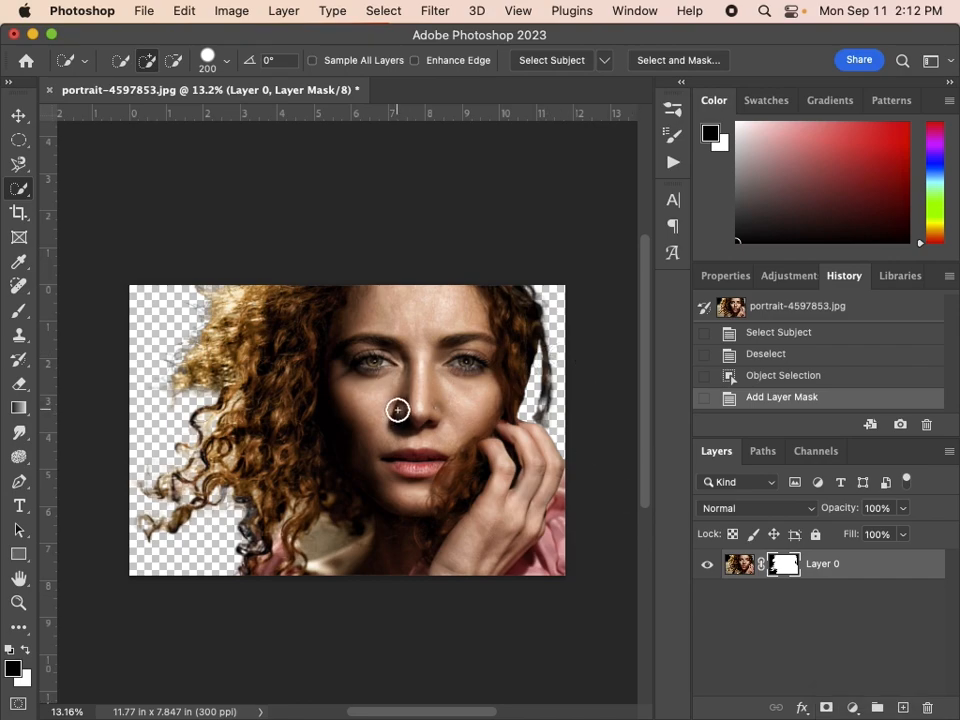
key(super+z)
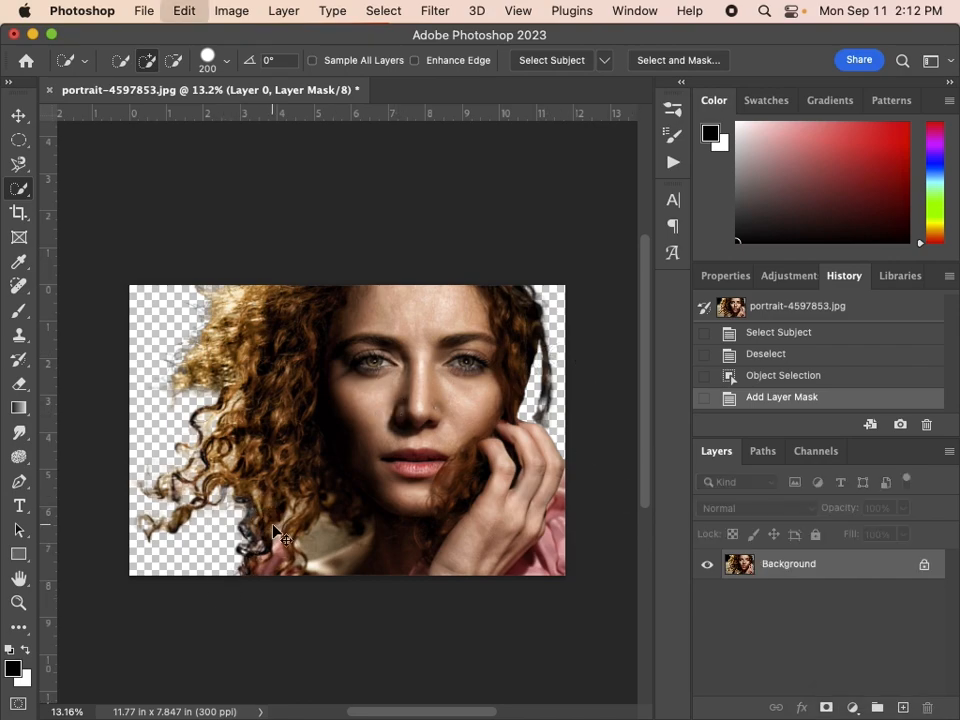
mouse_move(534, 451)
mouse_down()
mouse_move(537, 376)
mouse_move(525, 414)
mouse_move(525, 377)
mouse_up()
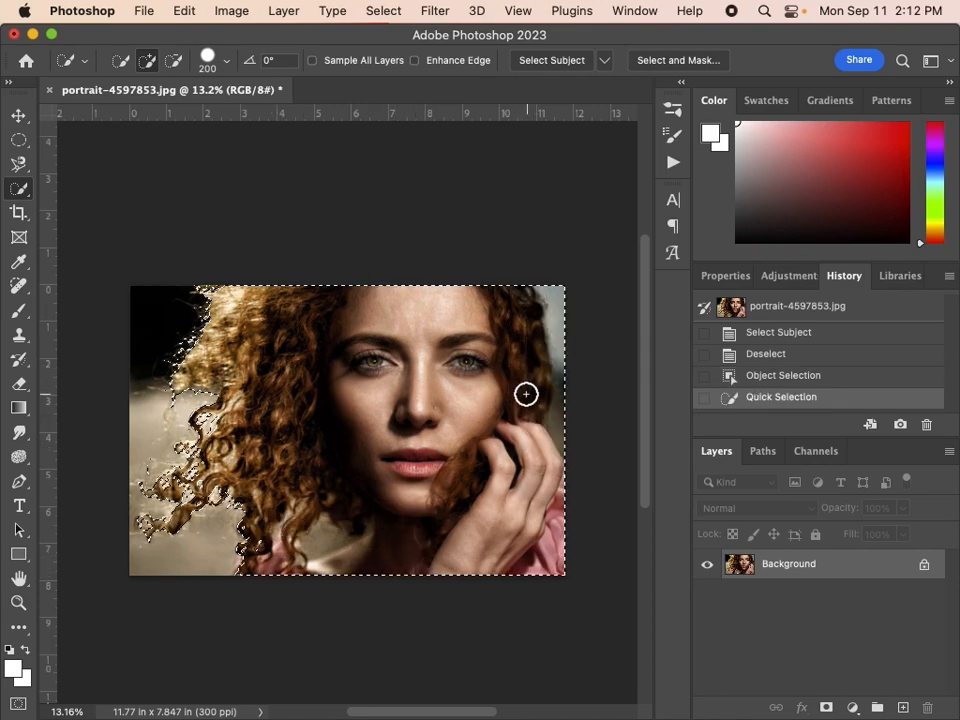
key(super+z)
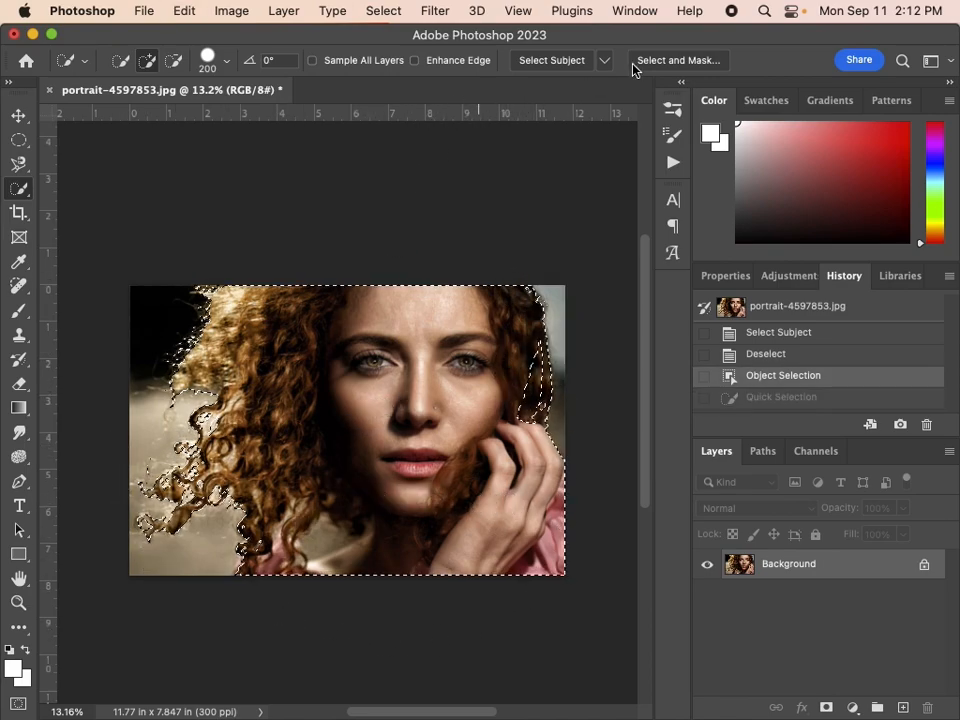
Open the selection in Select and Mask and set the overlay opacity to 67%
click(662, 62)
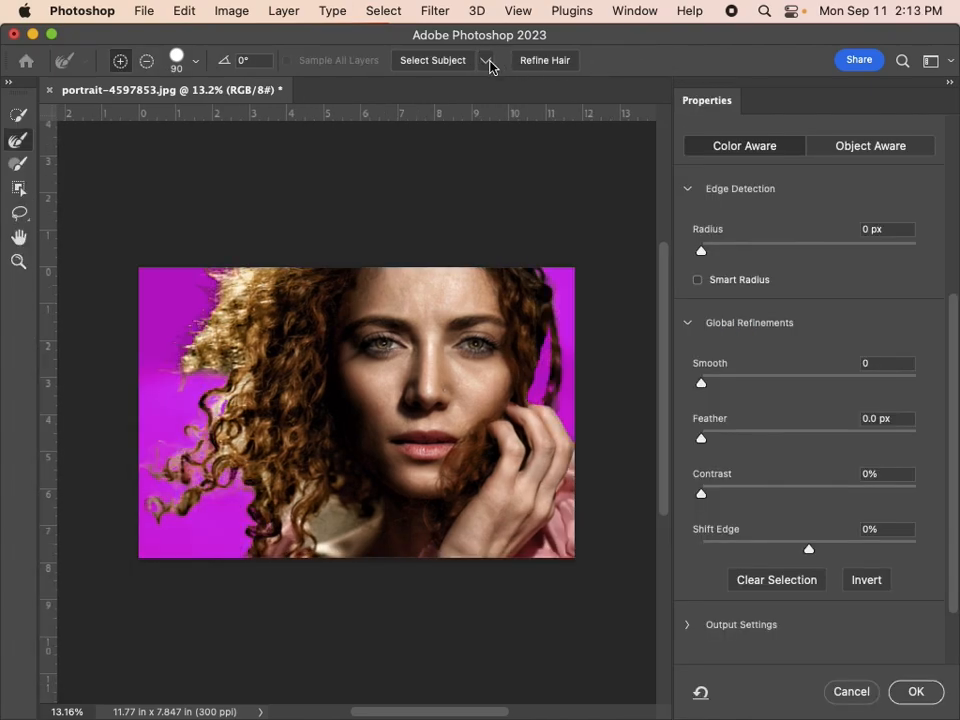
scroll(869, 314, up, 5)
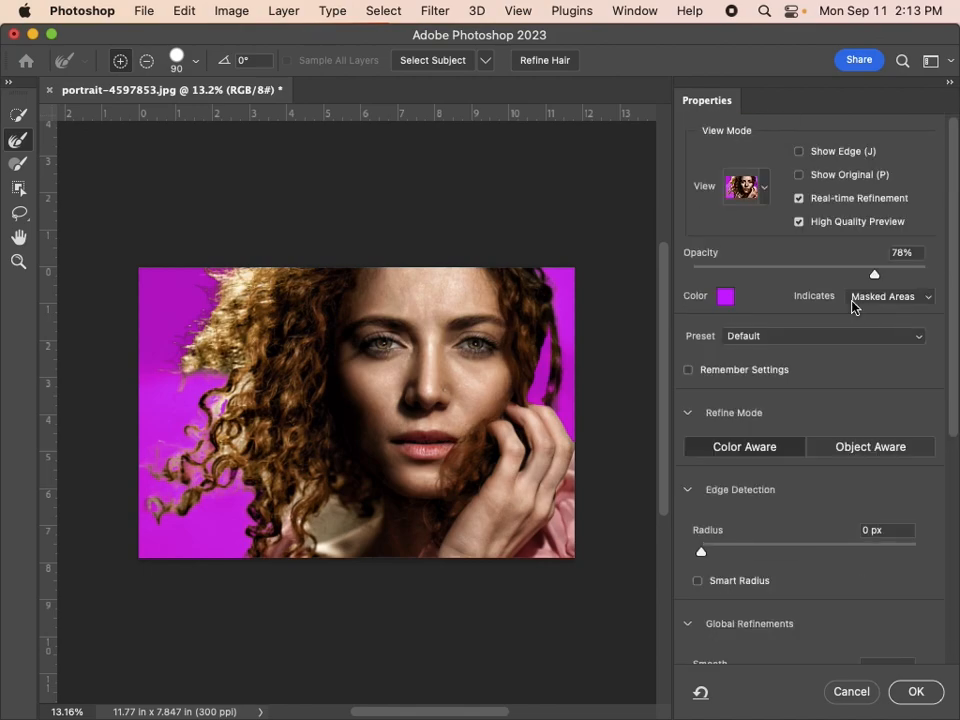
click(765, 192)
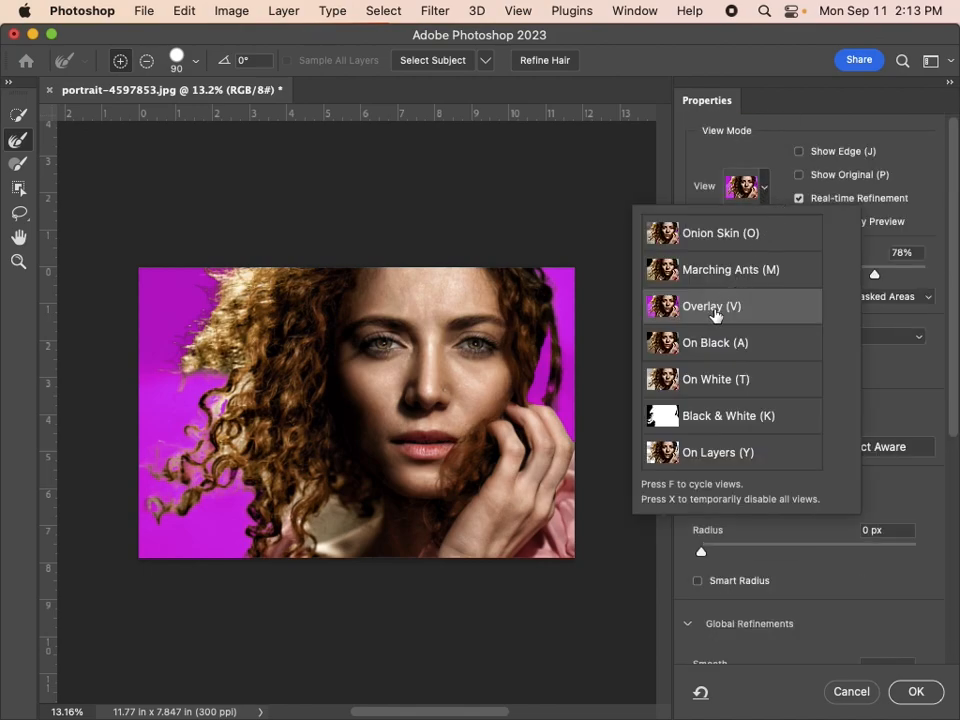
click(875, 274)
drag(874, 274, 840, 274)
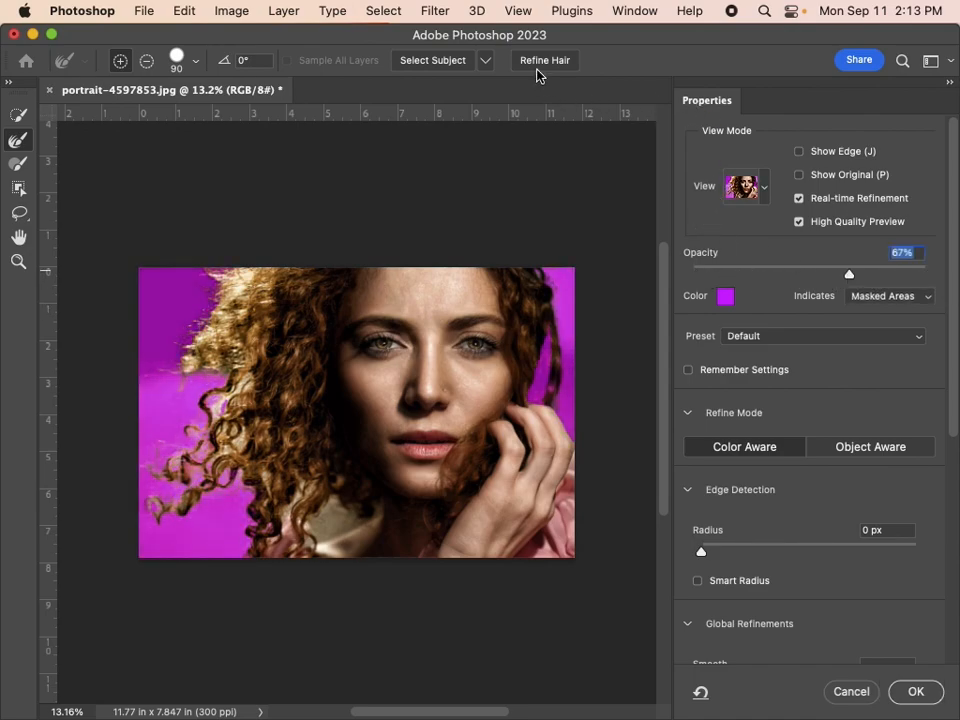
Run the automatic Refine Hair operation on the portrait's selection
scroll(541, 68, right, 1)
scroll(541, 68, left, 1)
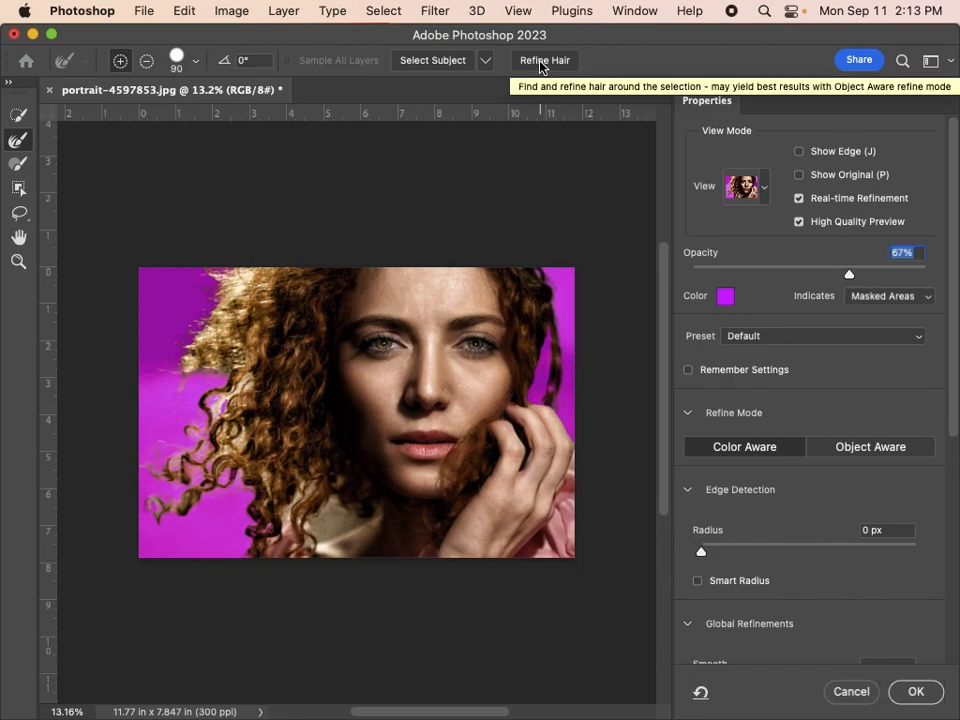
click(541, 62)
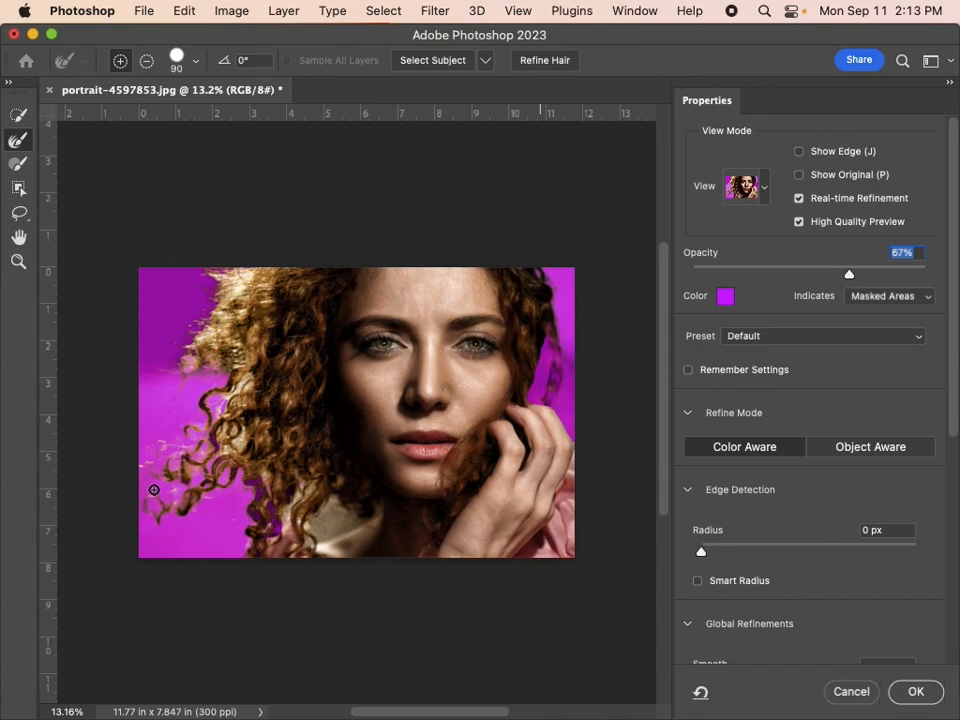
Add the missing hair above the hand and exclude the background beside it with Quick Selection, and brush the curls with Refine Edge
click(19, 116)
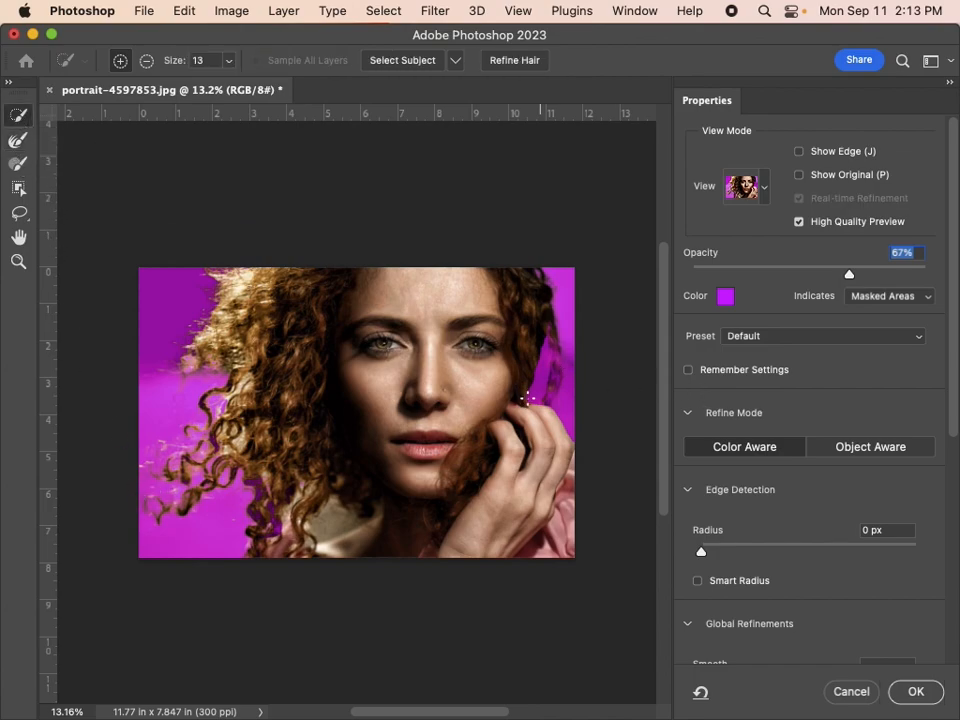
drag(541, 354, 536, 387)
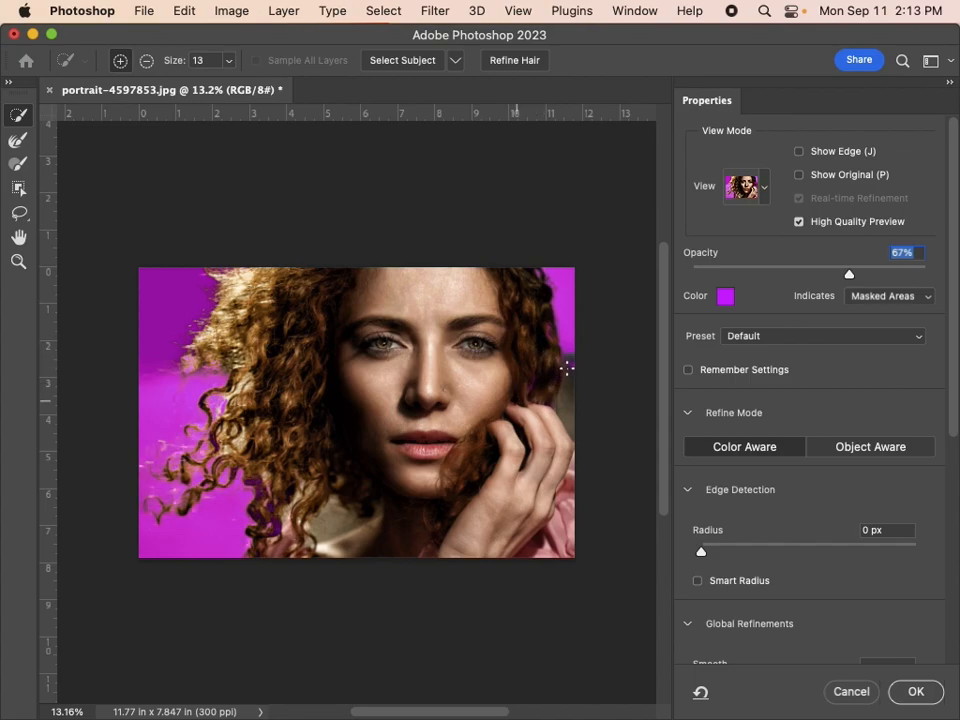
drag(568, 352, 567, 410)
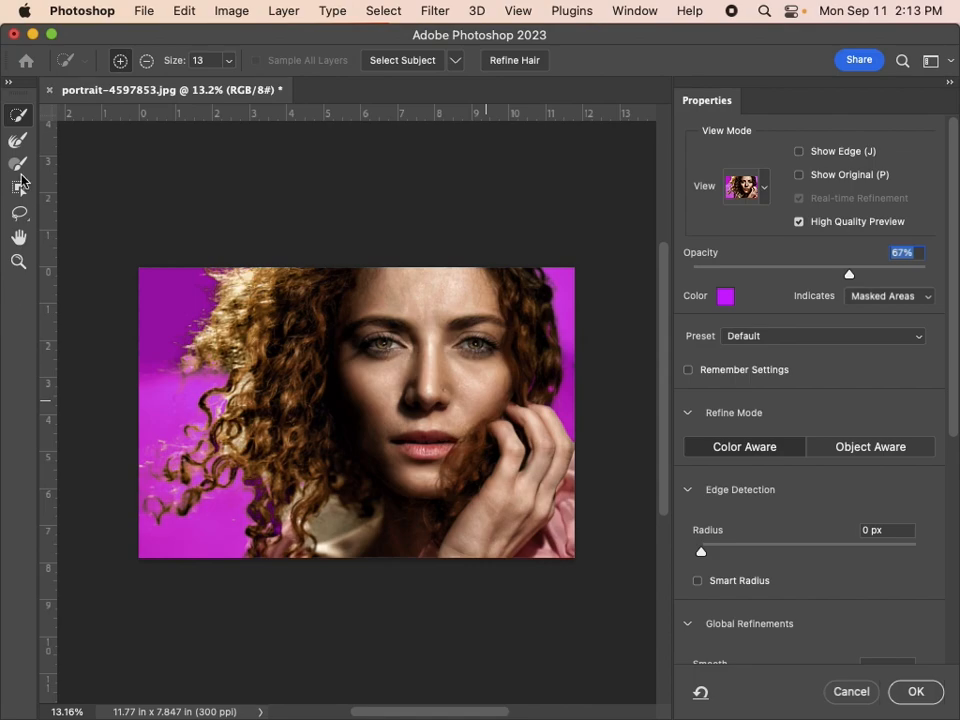
click(20, 145)
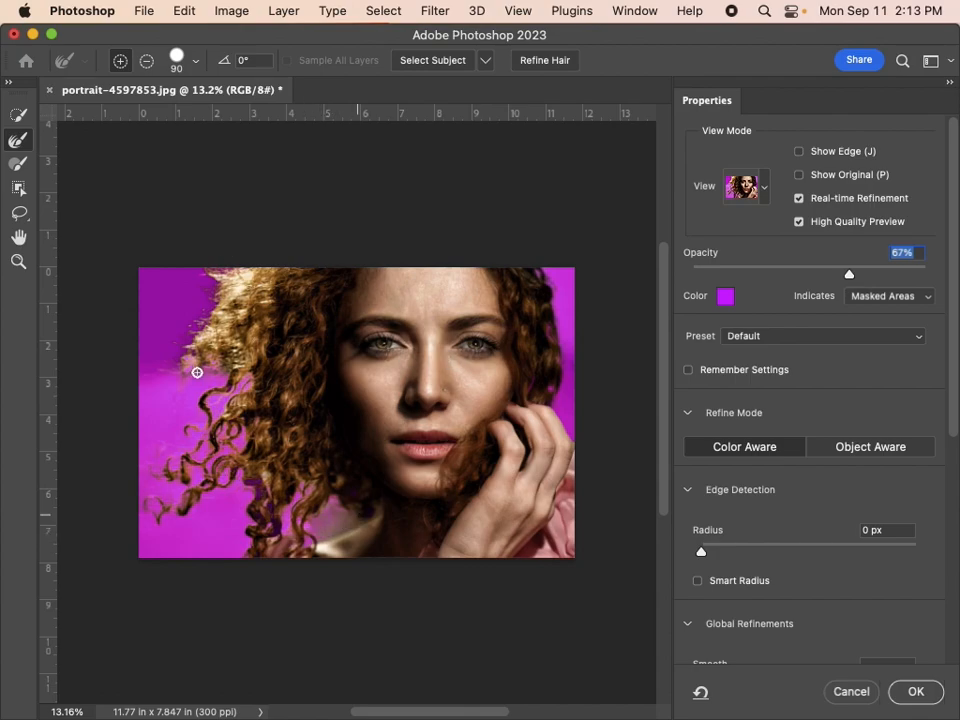
Set Smooth to 4, Feather to 0.4 px and Contrast to 7%, shift the edge slightly inward, and apply the refined selection
scroll(846, 415, down, 5)
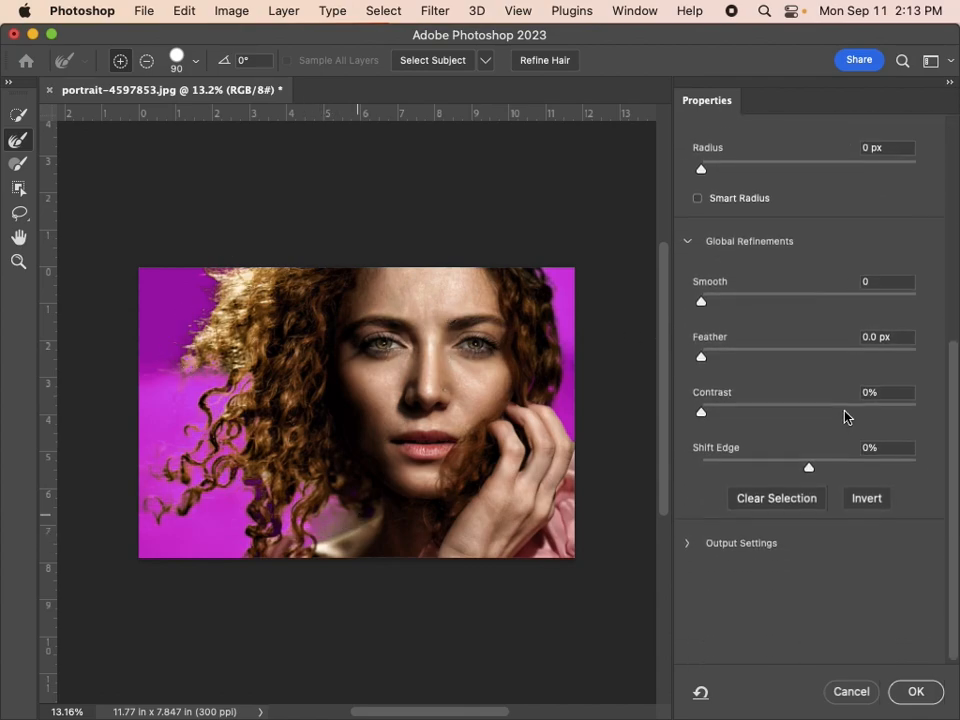
drag(702, 305, 715, 307)
drag(704, 360, 689, 361)
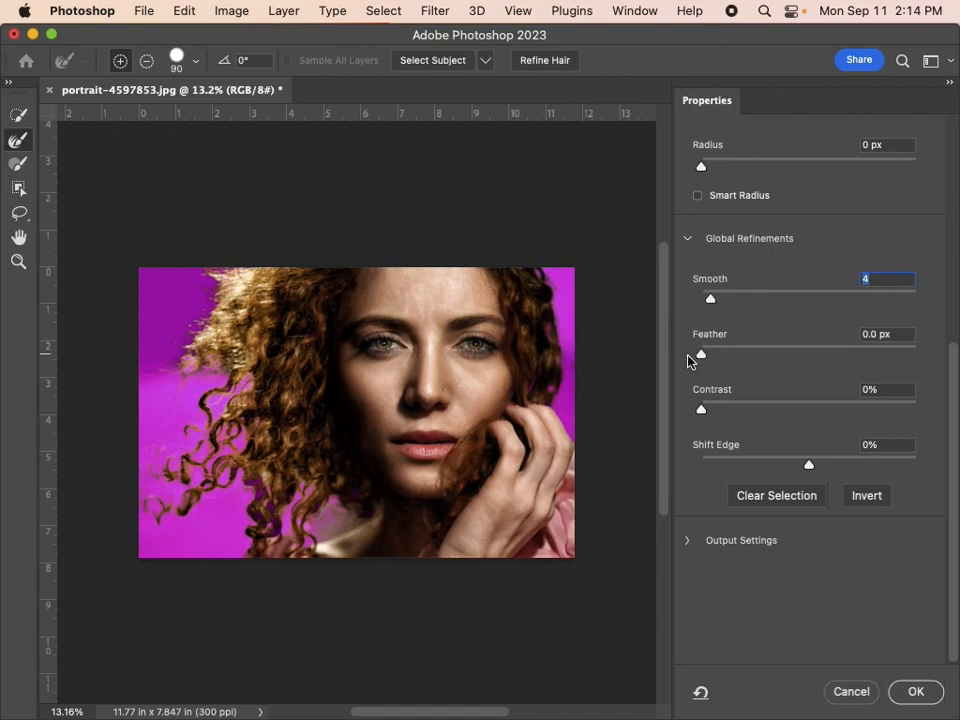
click(716, 411)
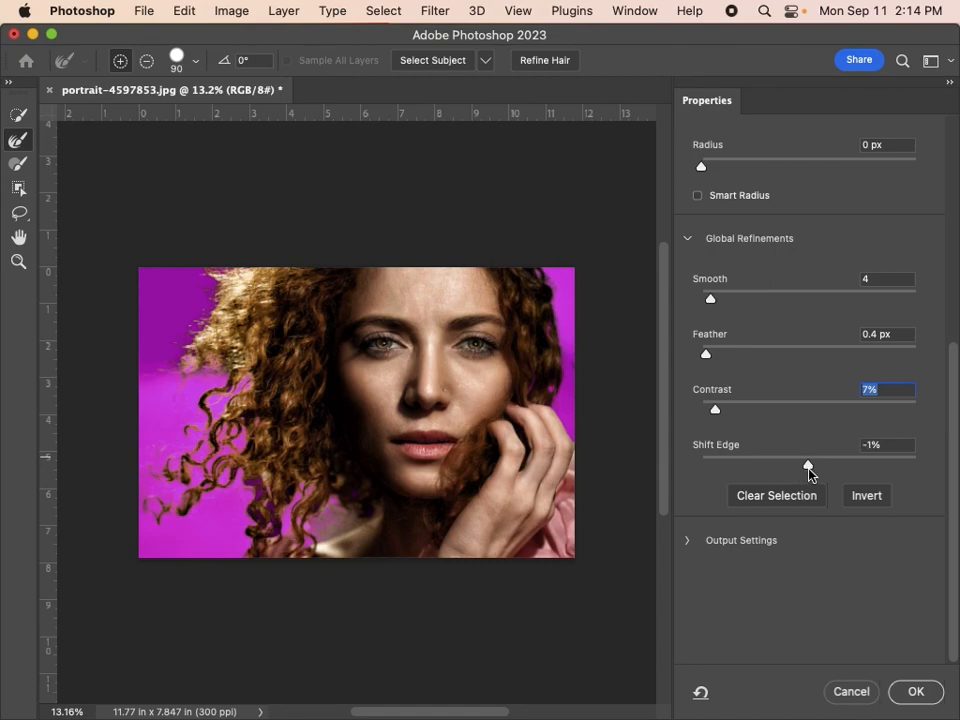
drag(806, 474, 804, 474)
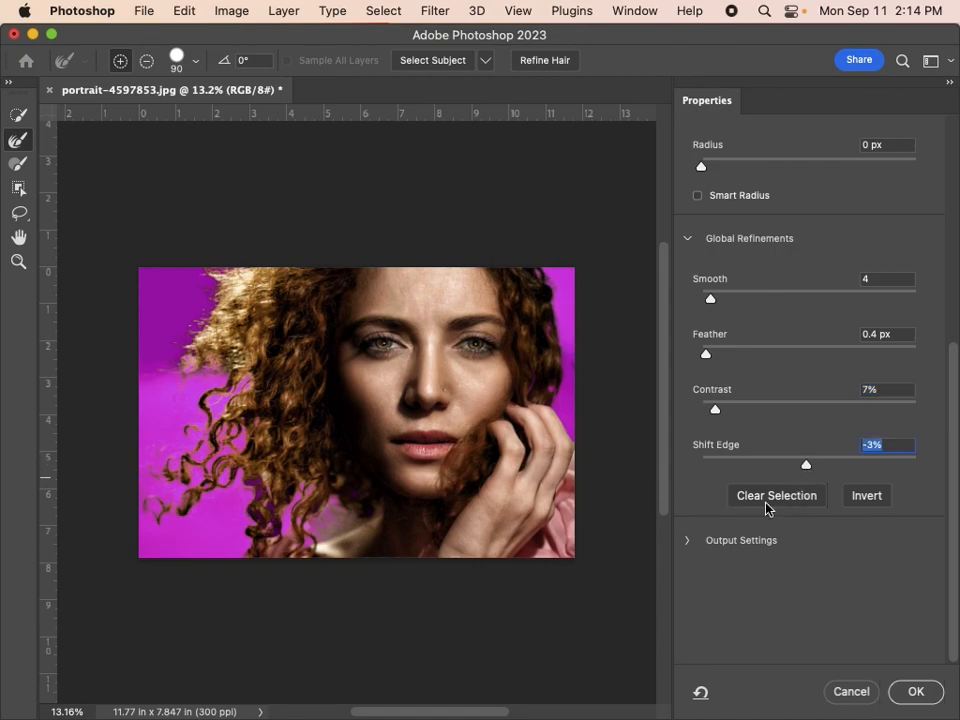
click(915, 692)
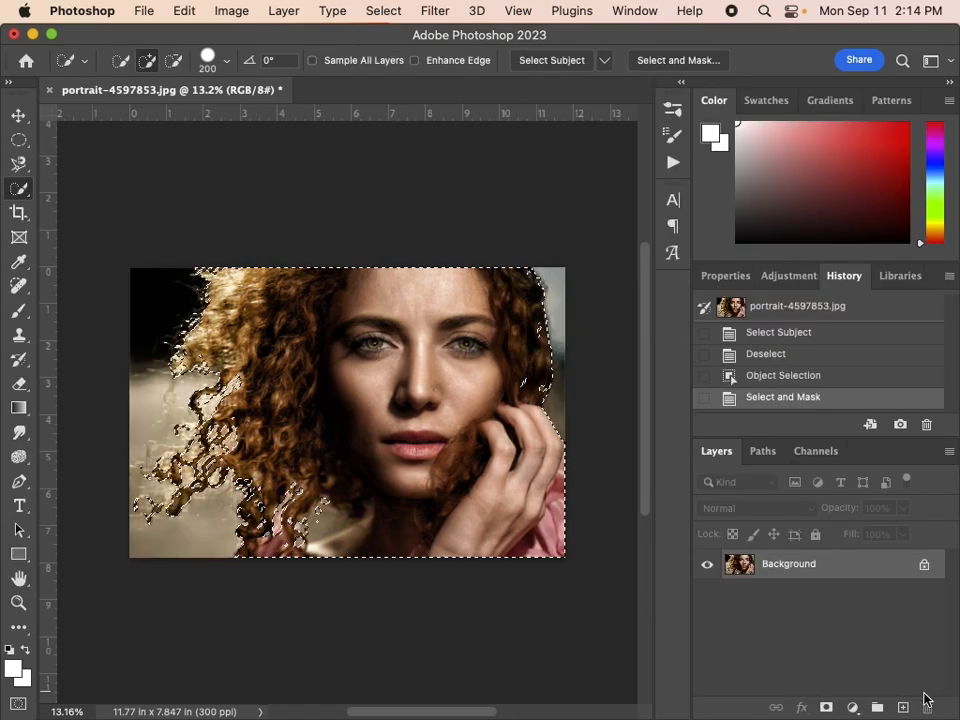
Add a layer mask to the portrait from the selection and choose the Soft Round brush with 0% hardness
click(825, 708)
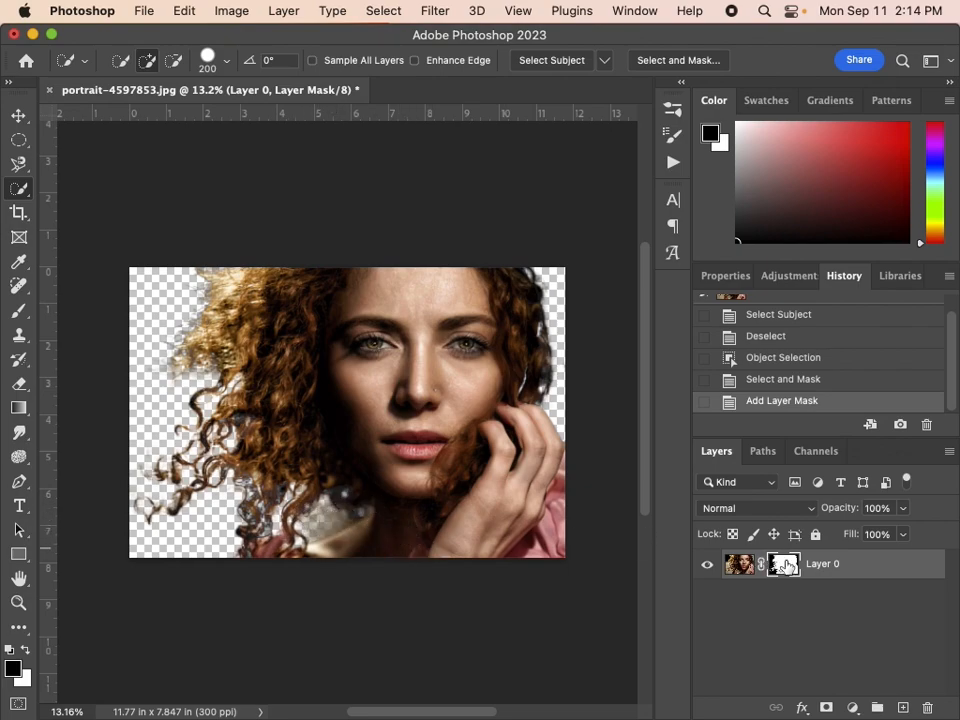
key(b)
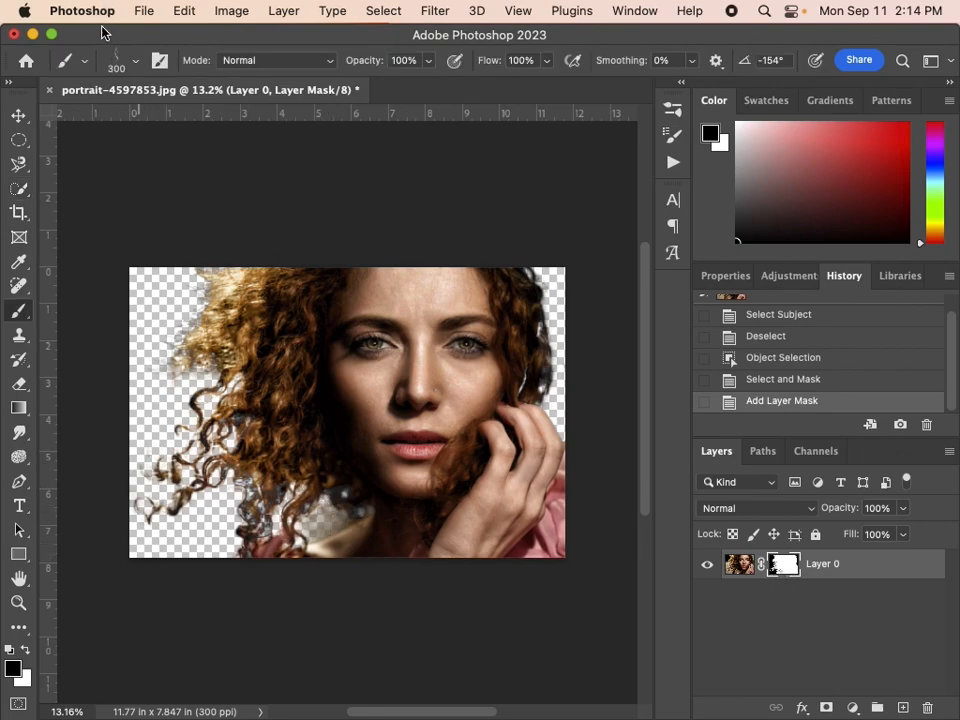
click(122, 63)
scroll(125, 345, up, 15)
click(126, 333)
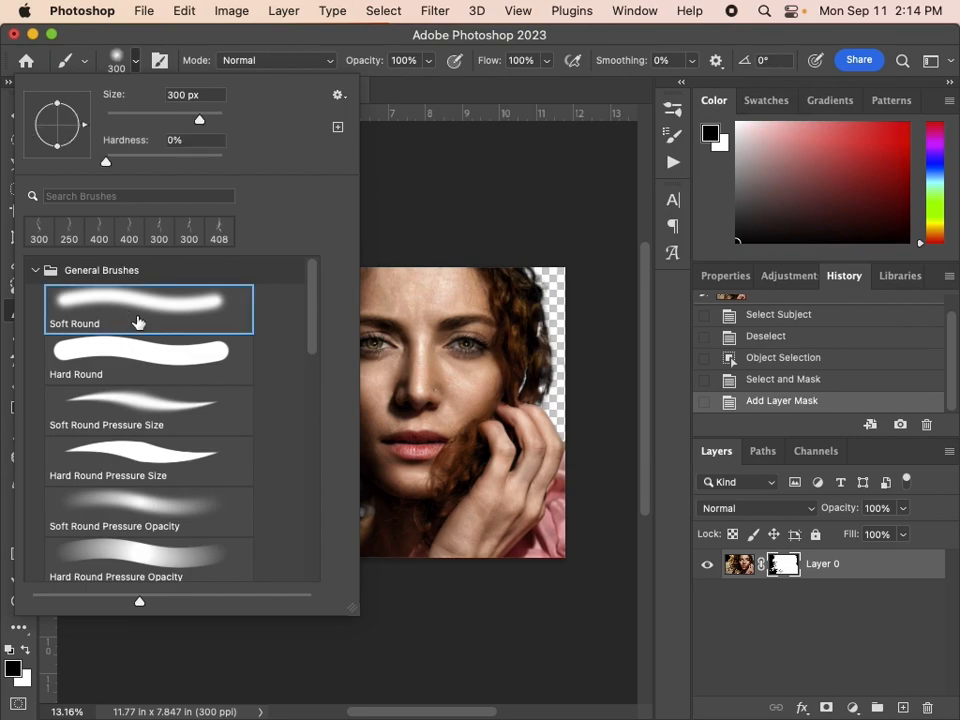
With an 80 px brush on the mask, paint out the leftover background beside the neck in black and restore the collar edge in white
click(471, 154)
key(bracketleft)
key(bracketleft)
key(bracketleft)
key(bracketleft)
key(bracketleft)
key(bracketleft)
key(bracketleft)
key(bracketleft)
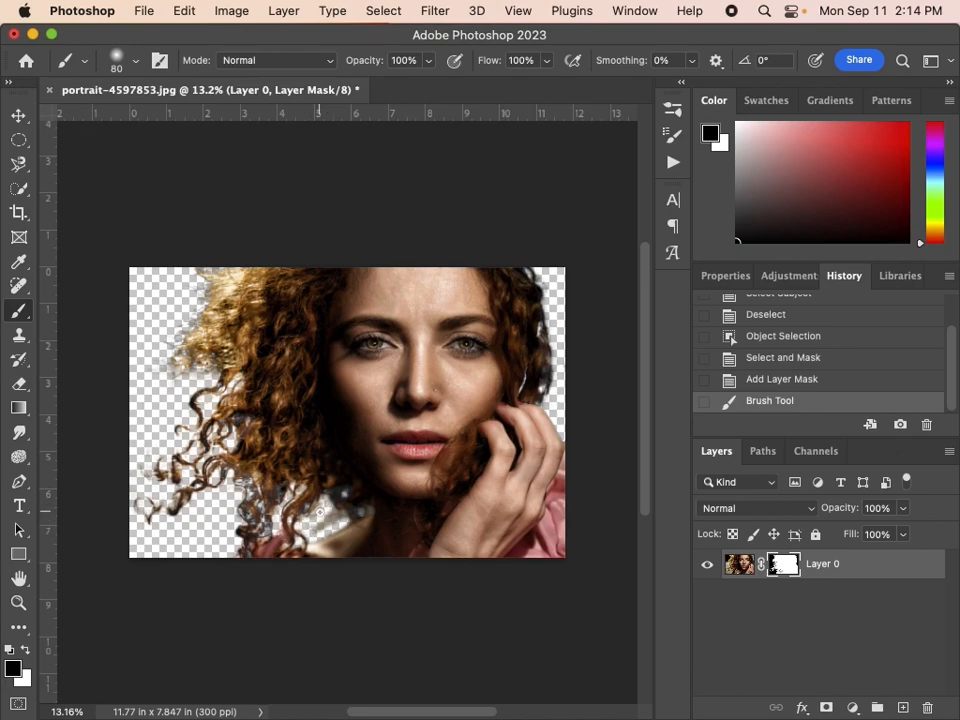
drag(343, 532, 365, 533)
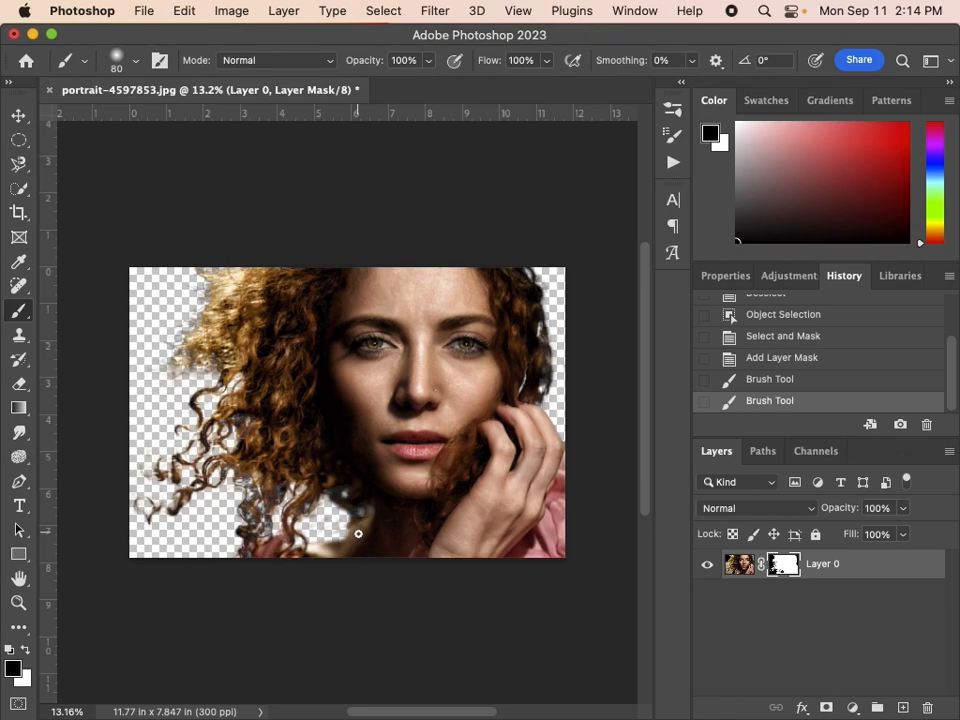
key(x)
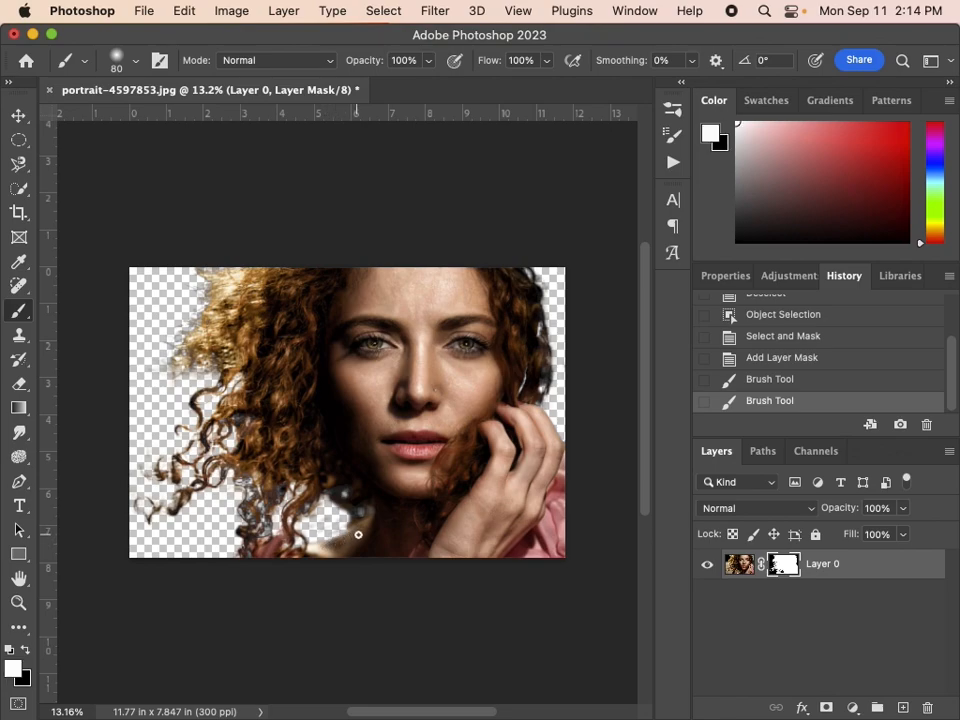
drag(356, 535, 384, 553)
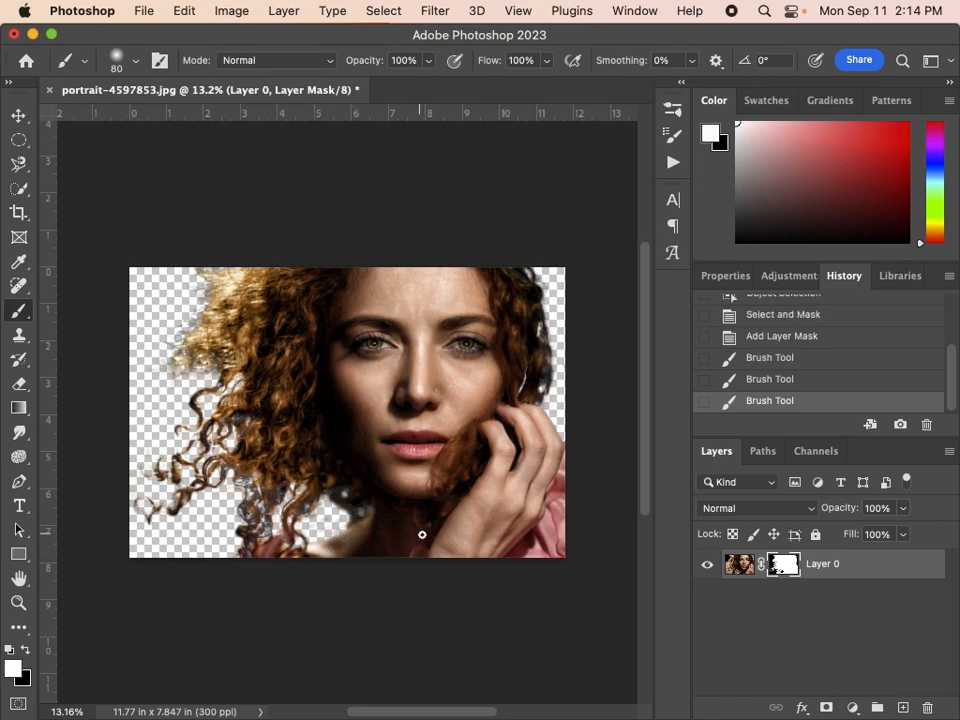
Add a Gradient Fill layer above the portrait and open its gradient for editing
click(853, 708)
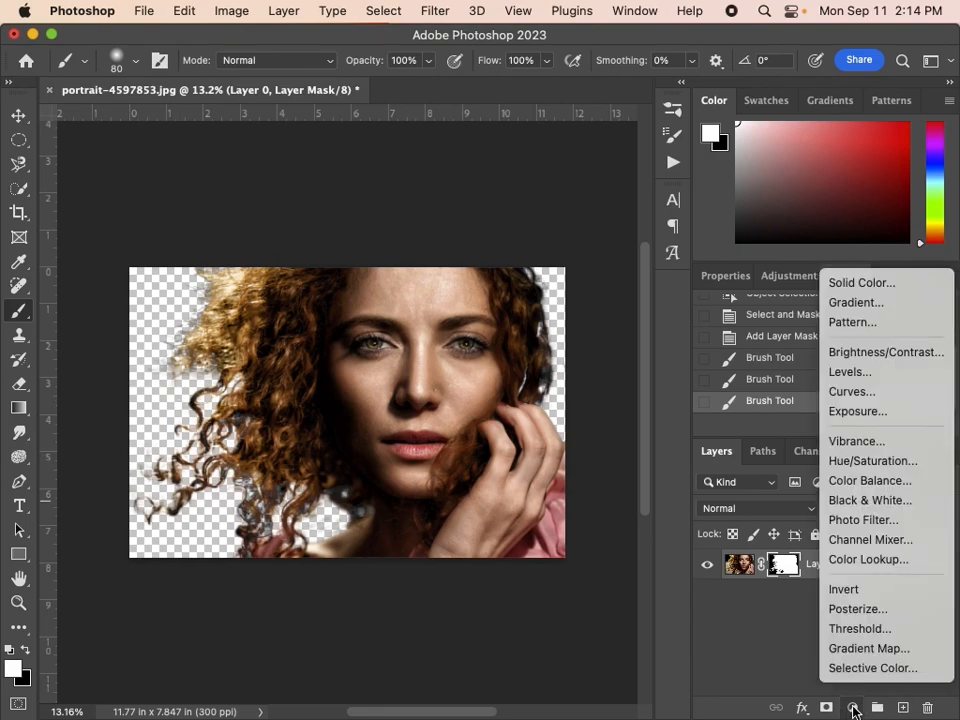
click(840, 304)
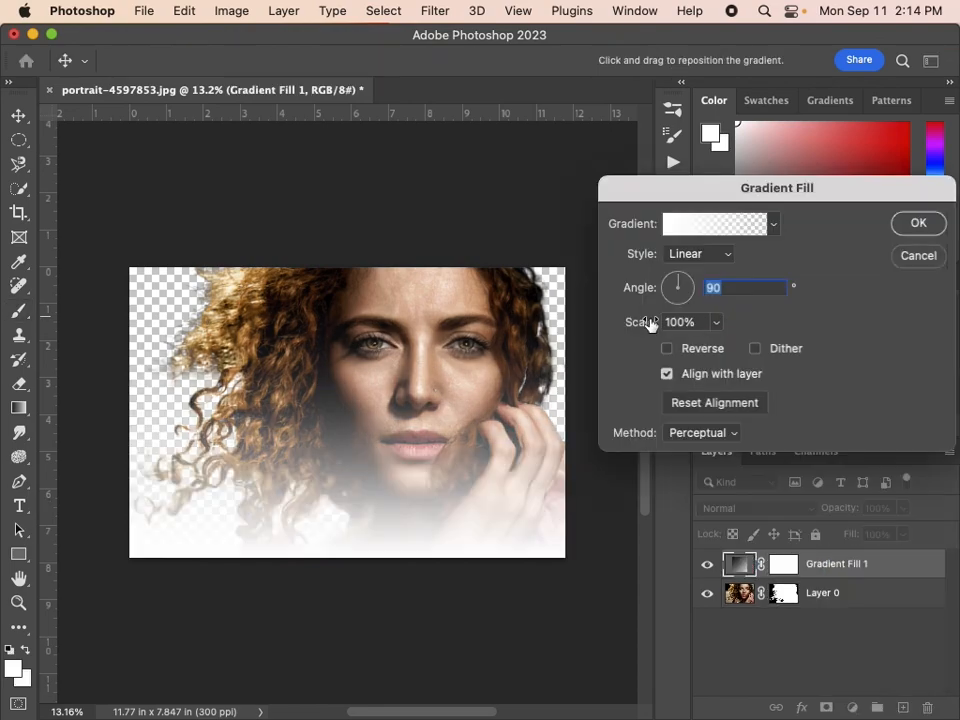
click(775, 225)
click(775, 225)
click(775, 225)
click(775, 225)
click(717, 226)
drag(545, 168, 632, 78)
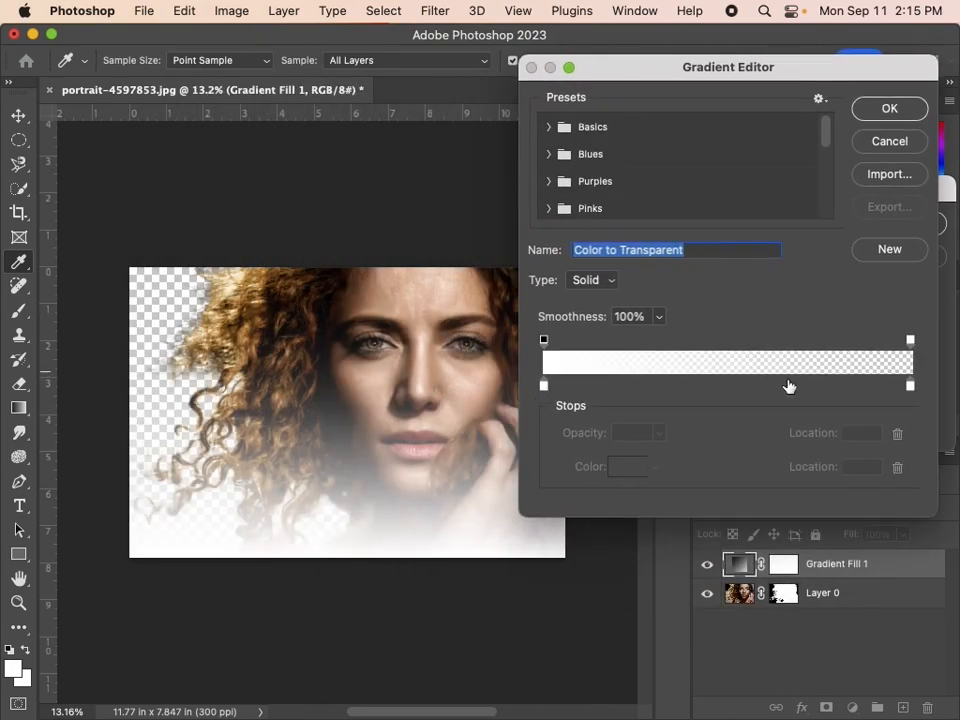
Set the gradient's starting colour stop to a bright purple
double_click(543, 387)
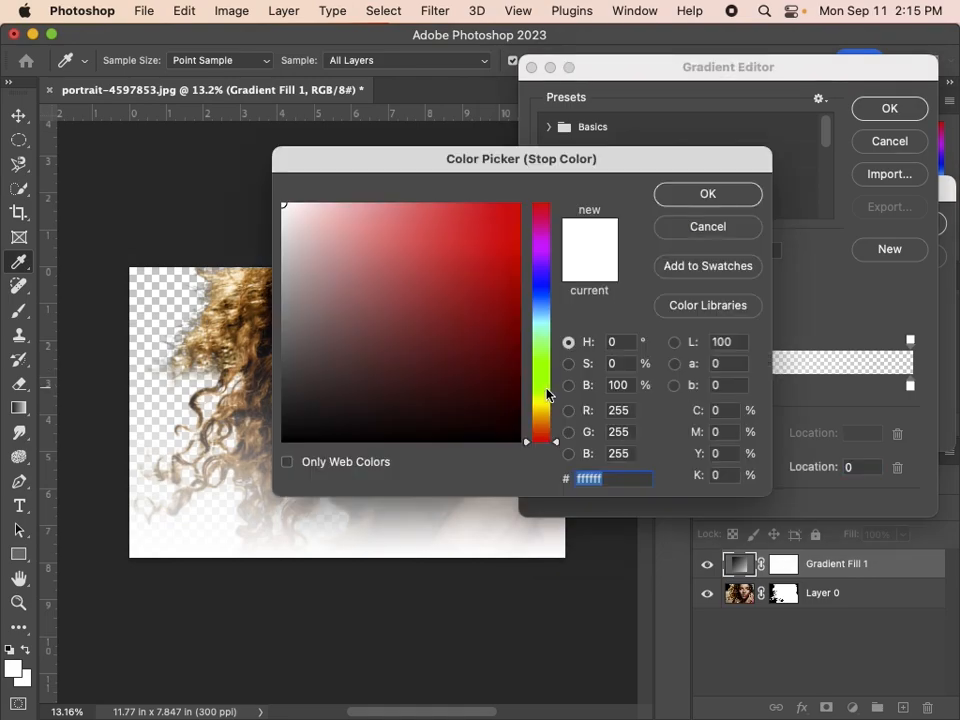
drag(471, 332, 553, 146)
click(549, 253)
click(553, 246)
click(700, 193)
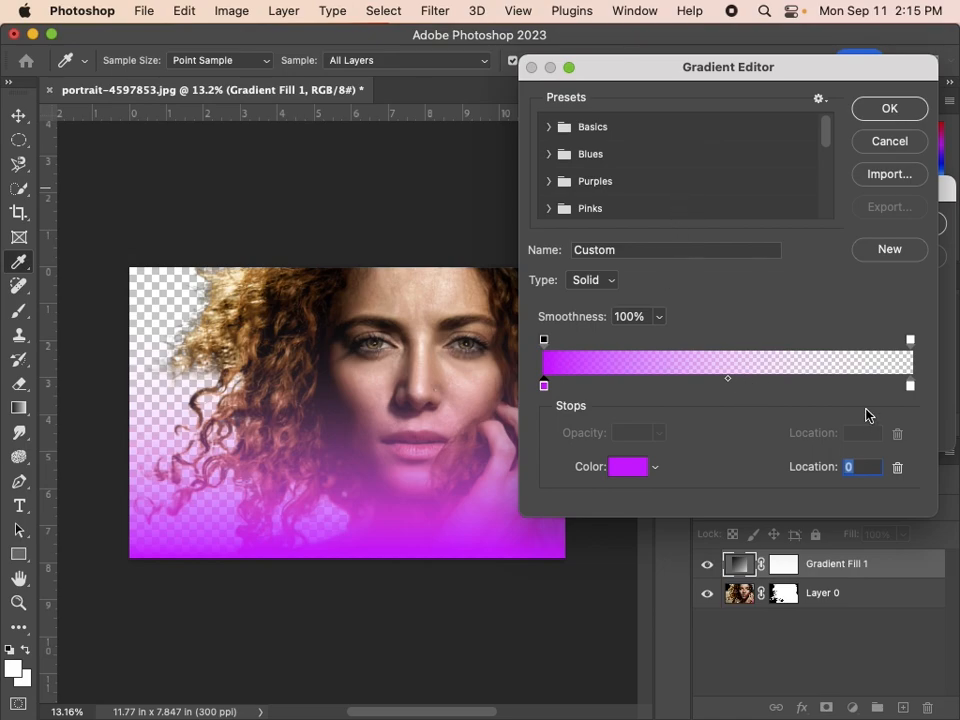
Set the gradient's ending colour stop to a bright blue
double_click(910, 386)
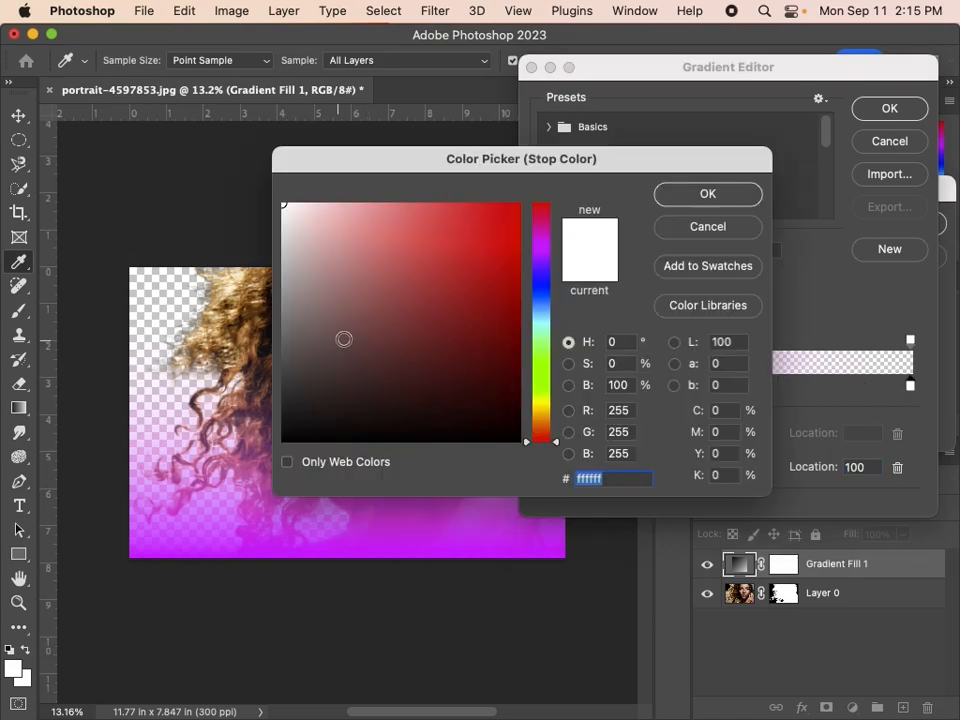
drag(545, 302, 557, 306)
drag(494, 229, 525, 200)
click(733, 187)
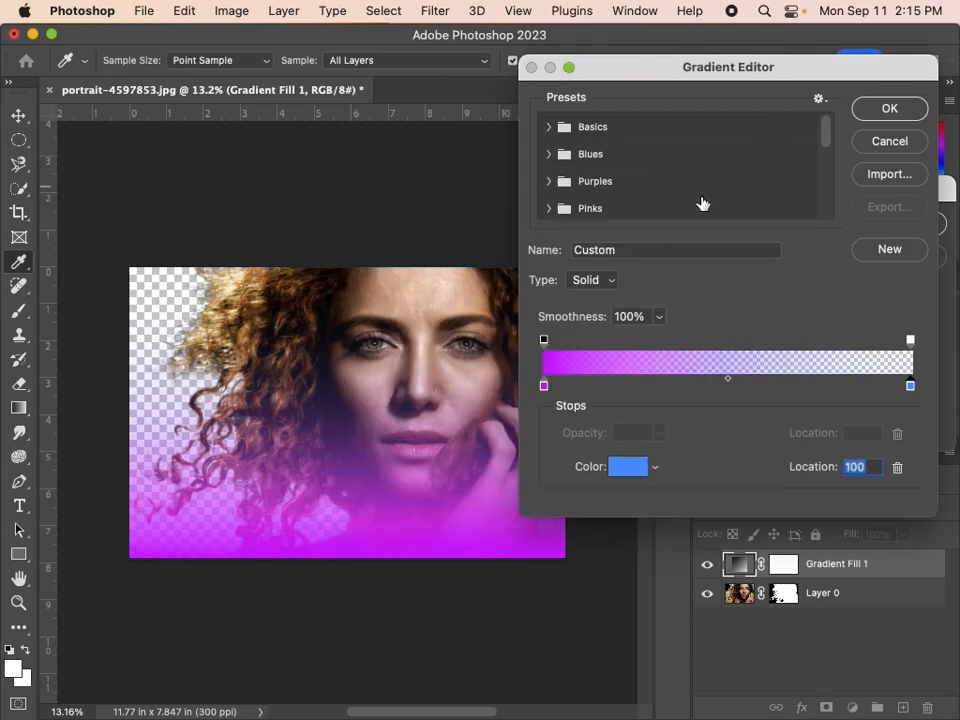
Raise the gradient's ending opacity stop to 100% and accept the purple-to-blue gradient
click(910, 342)
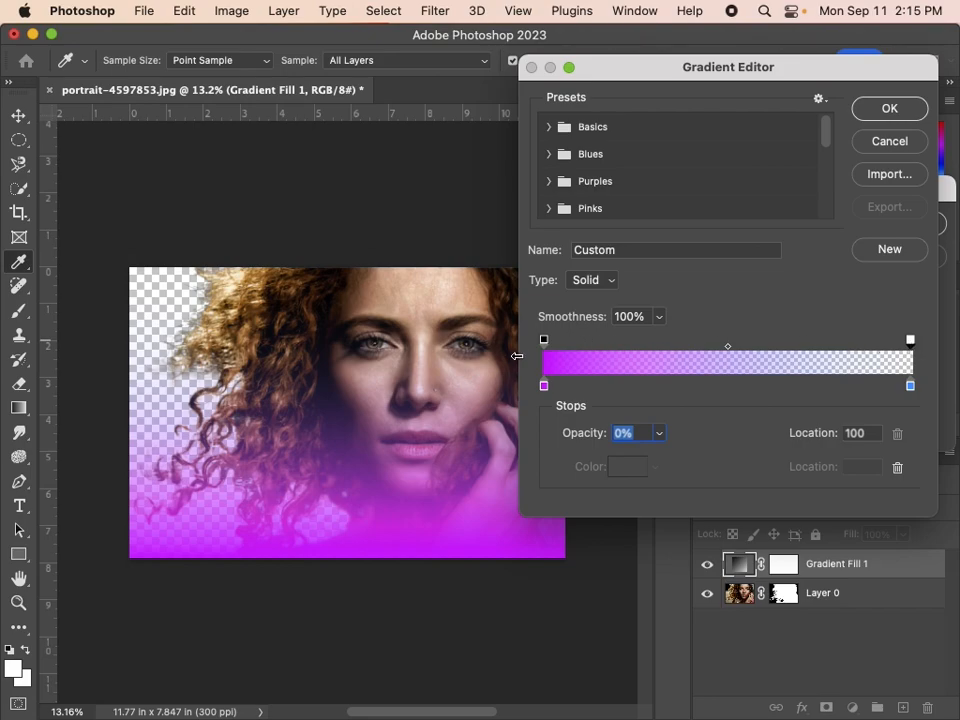
click(544, 341)
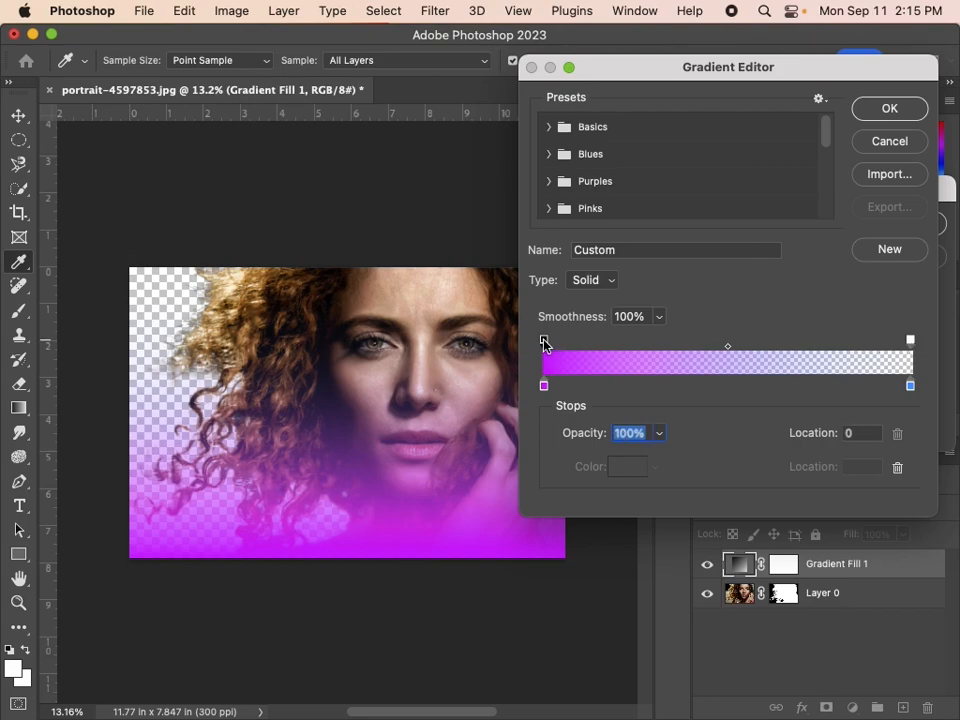
click(910, 342)
drag(590, 445, 754, 439)
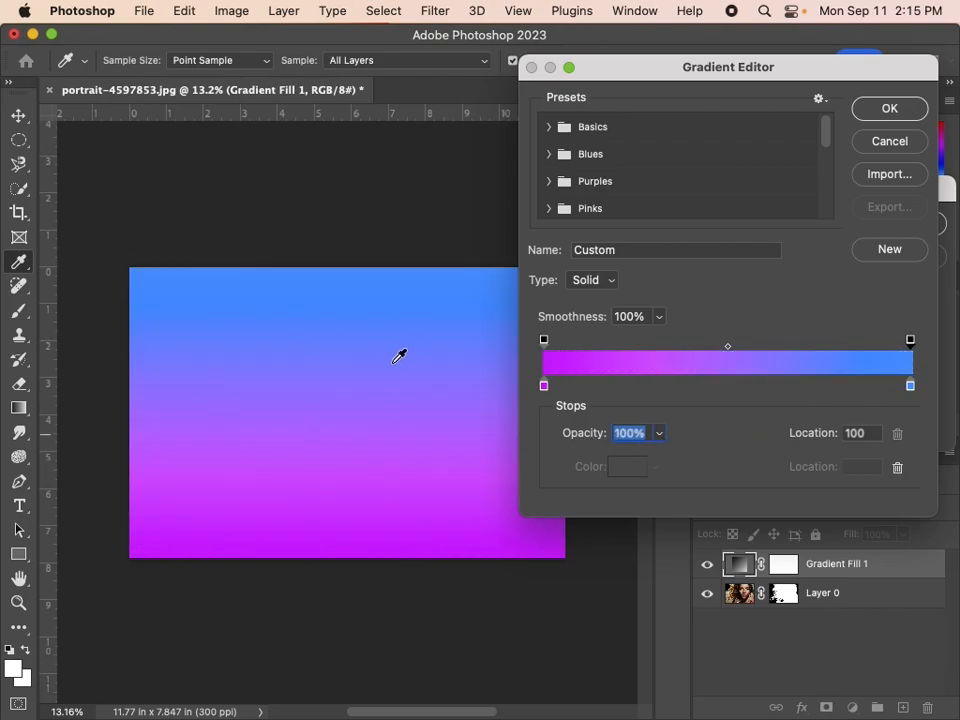
click(891, 111)
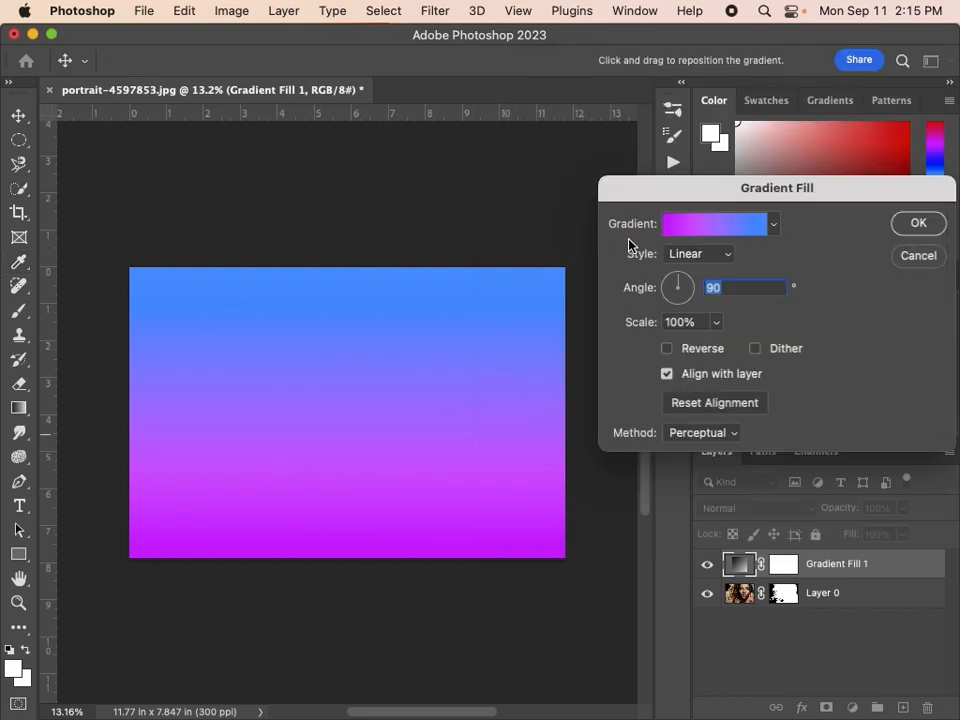
Try the linear gradient fill with its colours reversed
drag(695, 189, 545, 189)
click(512, 336)
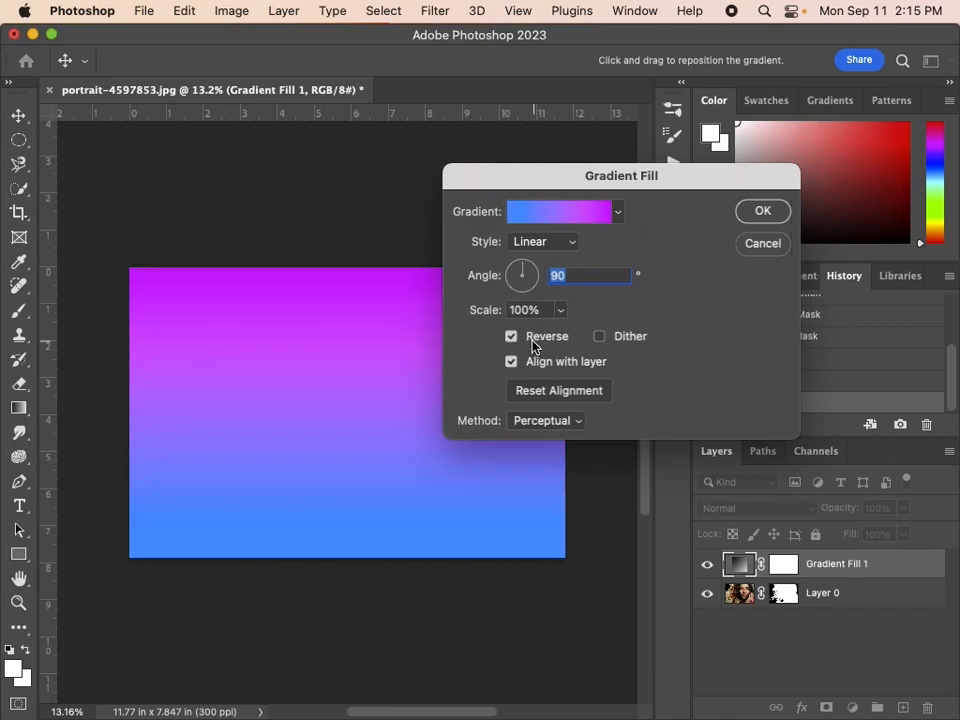
click(534, 344)
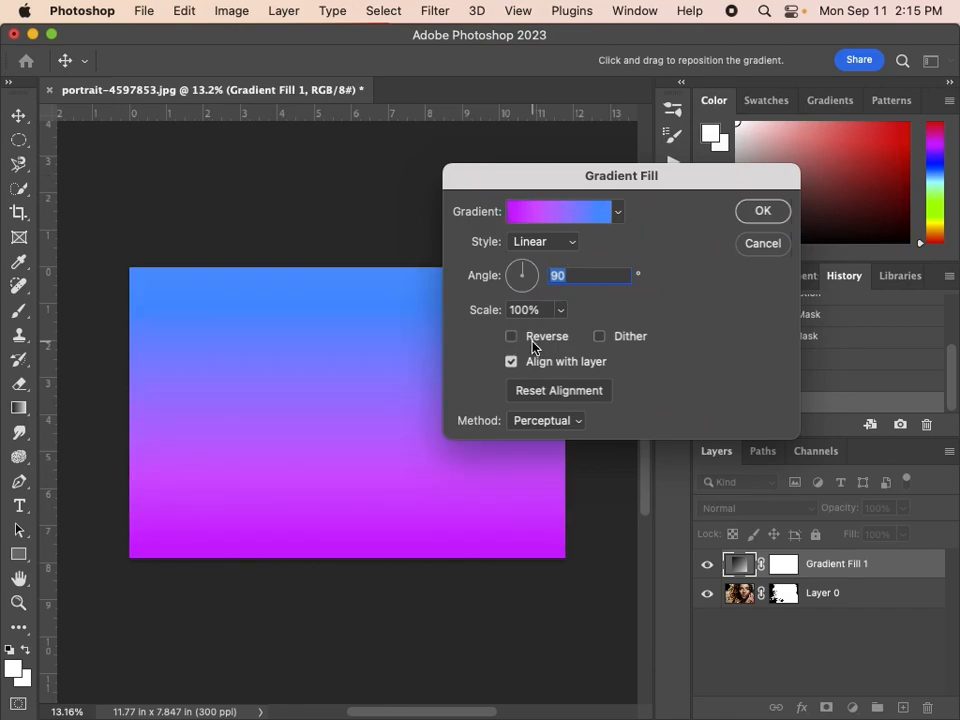
Make the gradient fill Radial with reversed colours and a scale of 210%
click(568, 245)
click(553, 262)
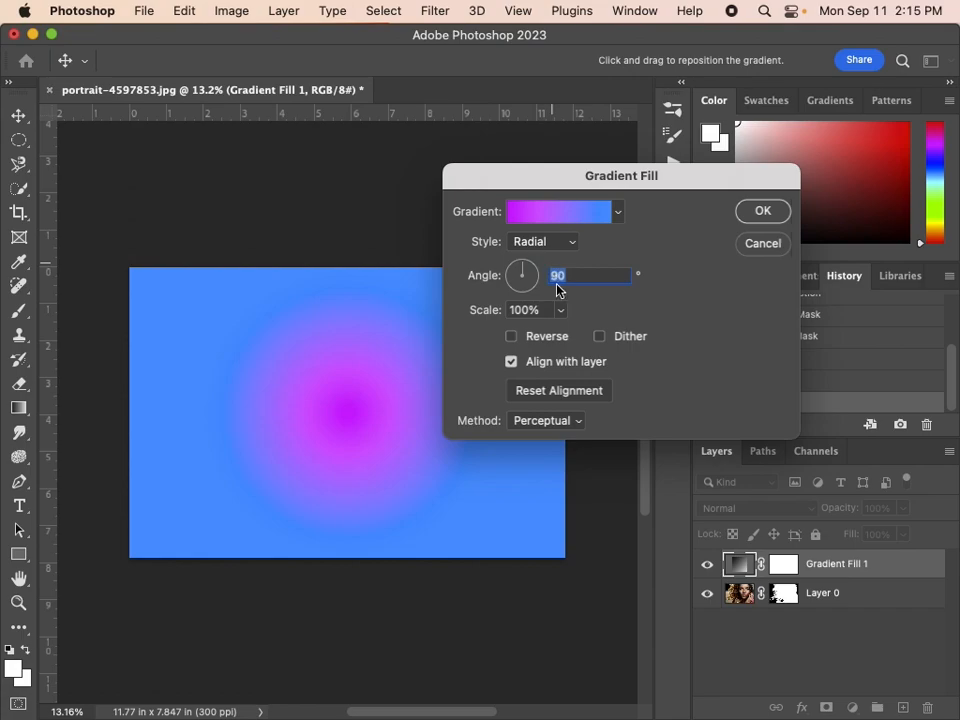
click(538, 342)
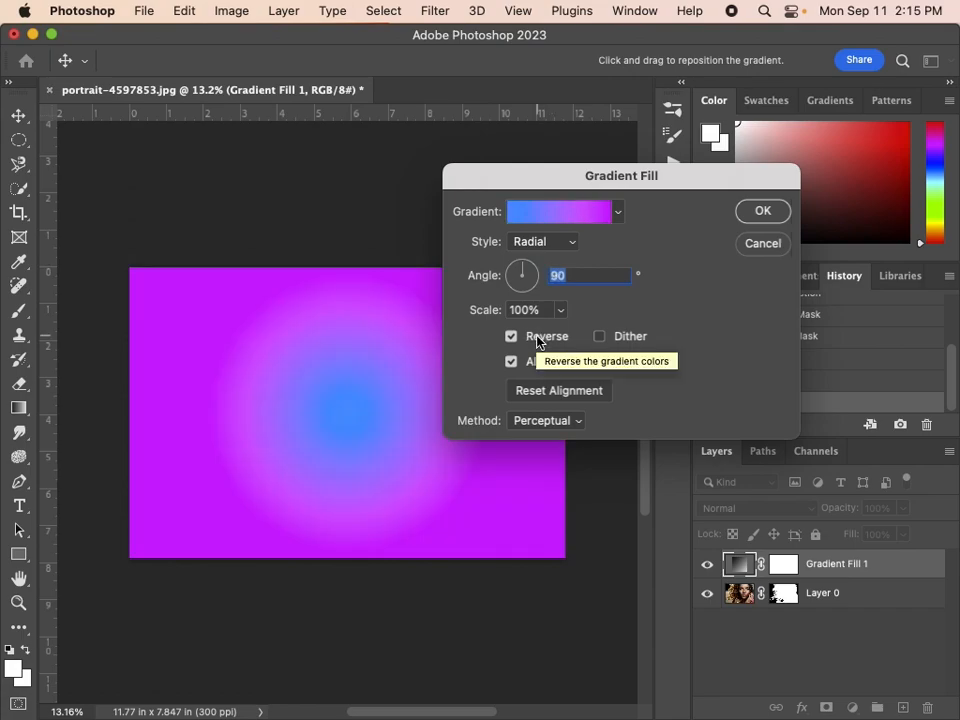
mouse_move(491, 315)
mouse_down()
mouse_move(527, 314)
mouse_move(508, 317)
mouse_up()
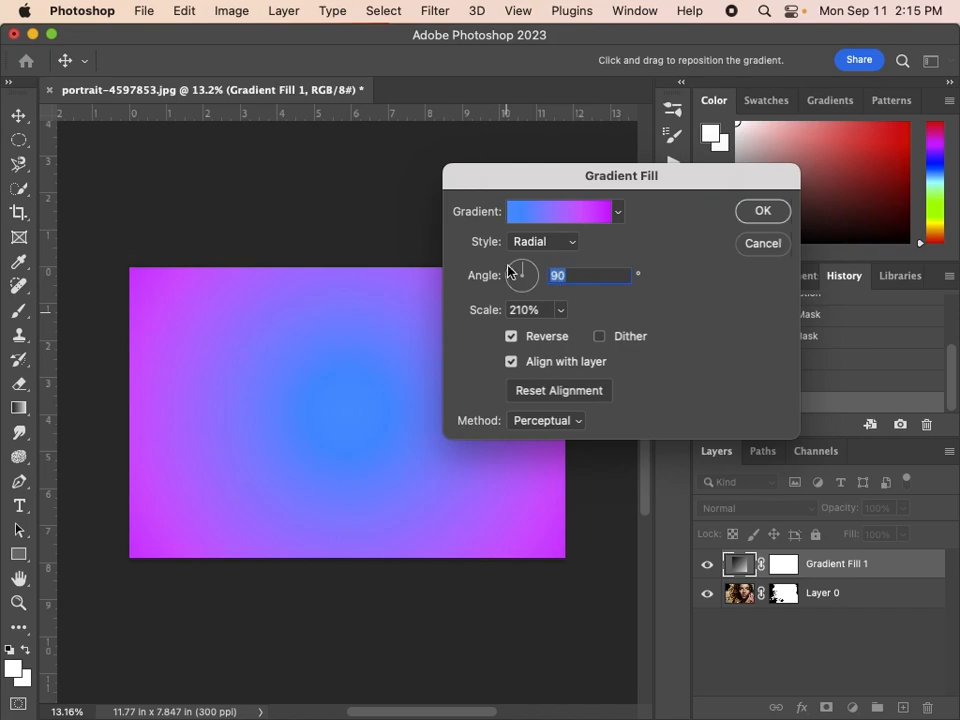
Change the gradient fill to Reflected with a scale of 130% and an angle of 119.47°, and apply it
click(562, 243)
click(549, 288)
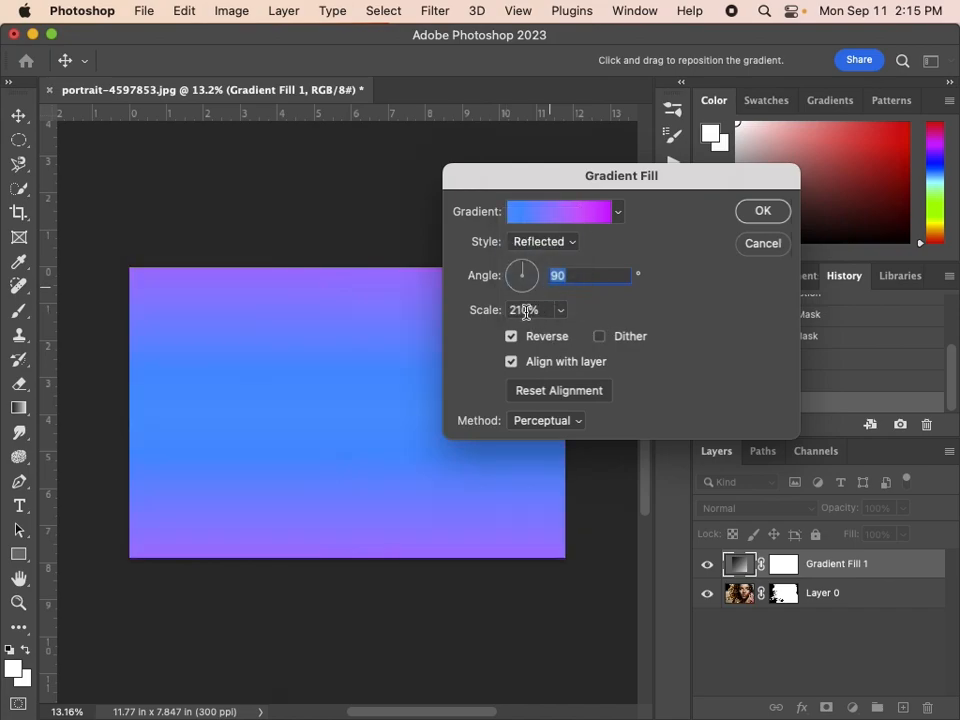
drag(474, 310, 521, 276)
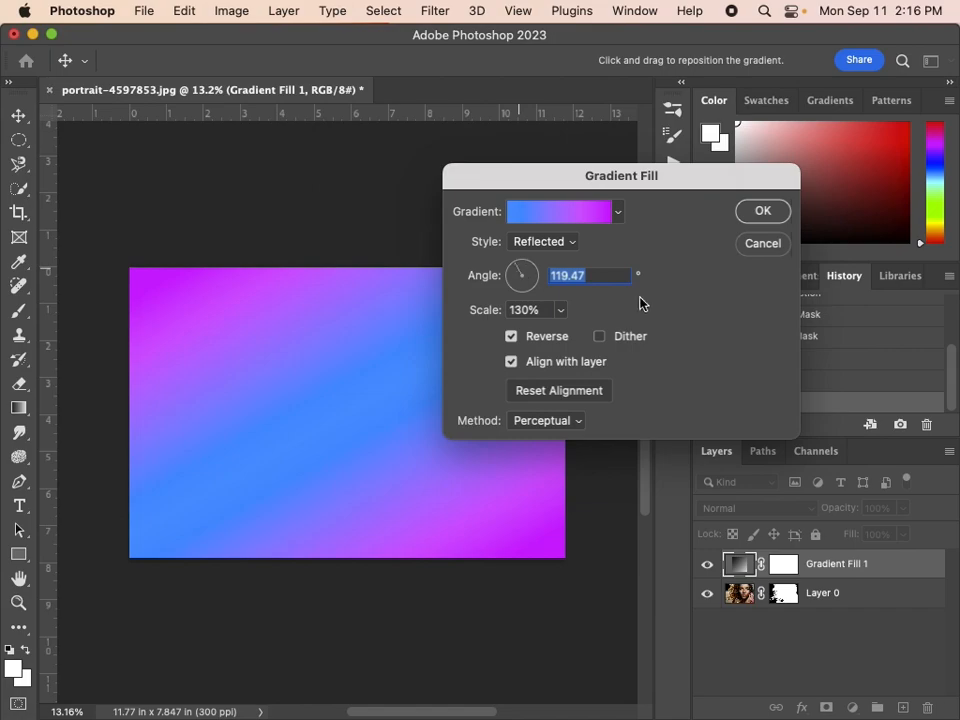
click(770, 211)
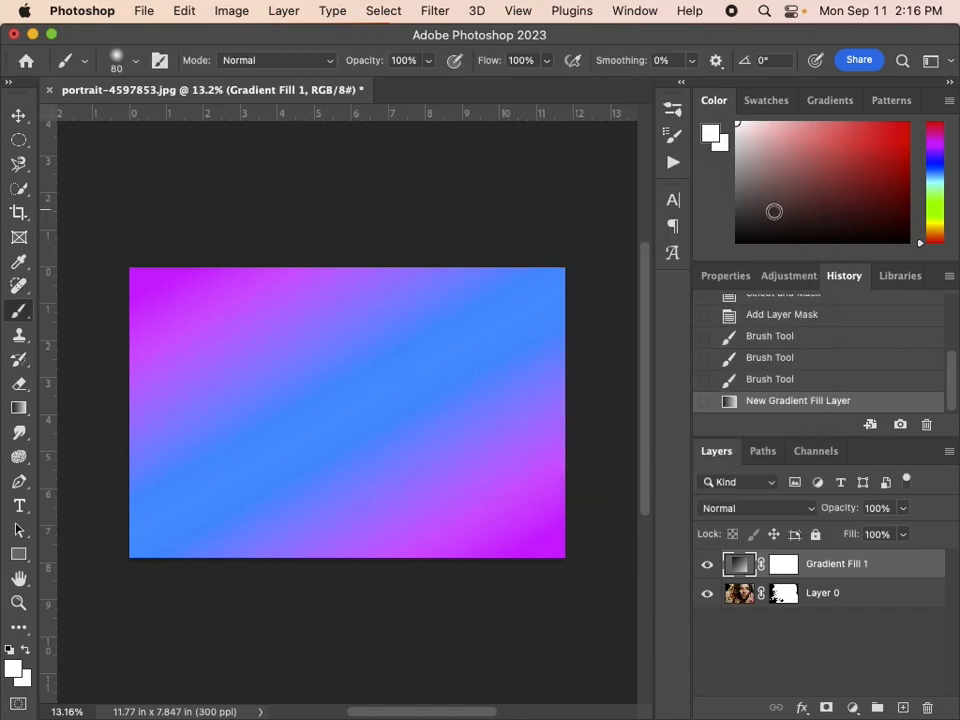
Move the gradient fill layer beneath the masked portrait layer and keep the gradient layer selected
drag(821, 564, 828, 622)
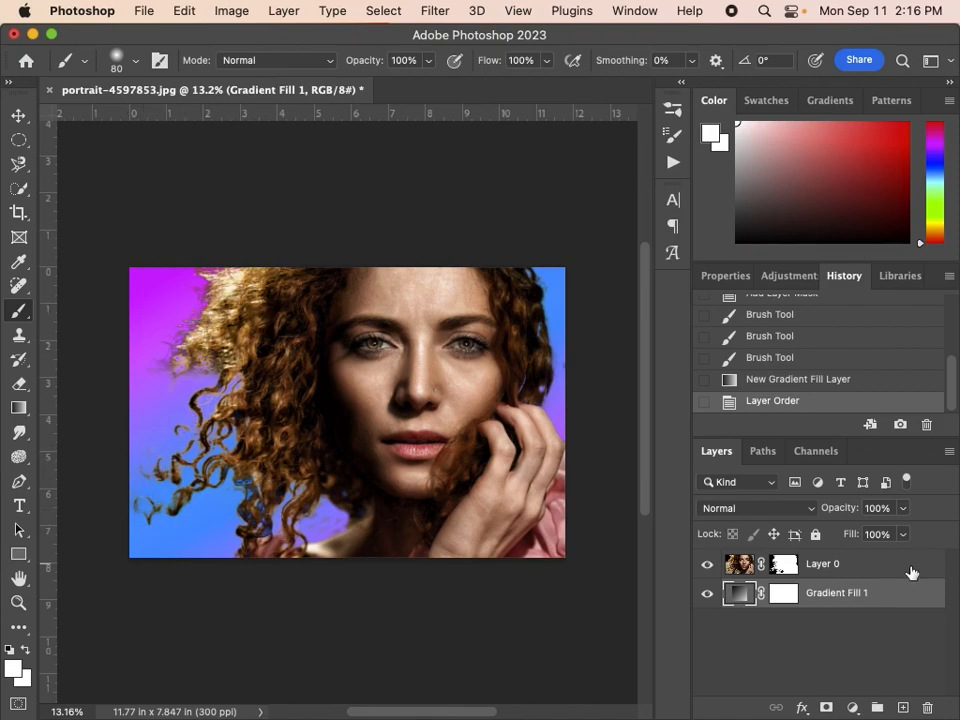
click(829, 566)
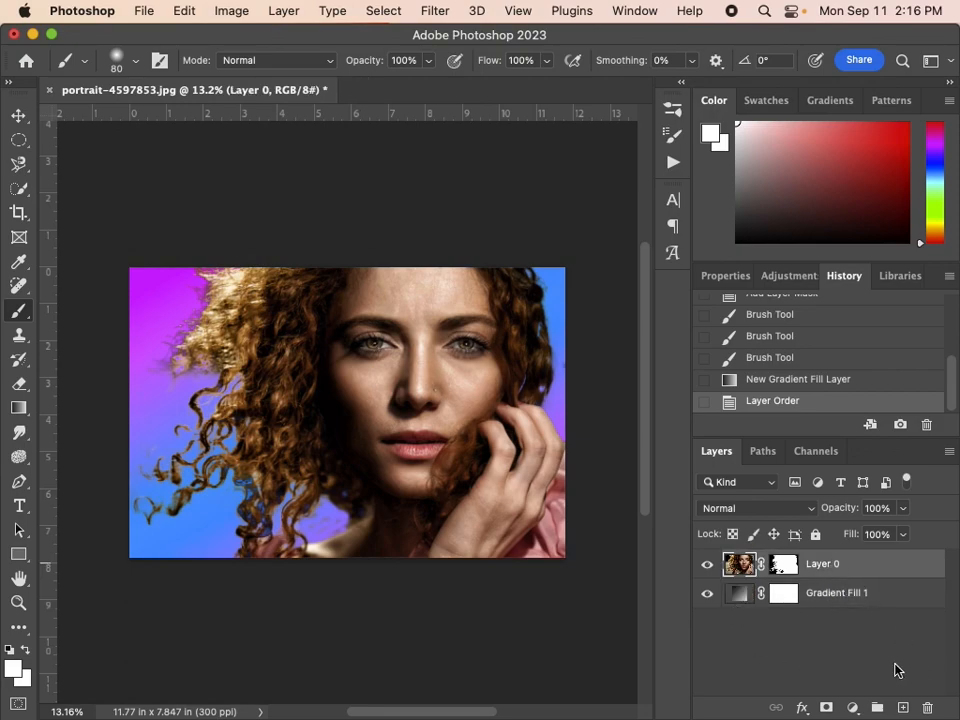
click(838, 595)
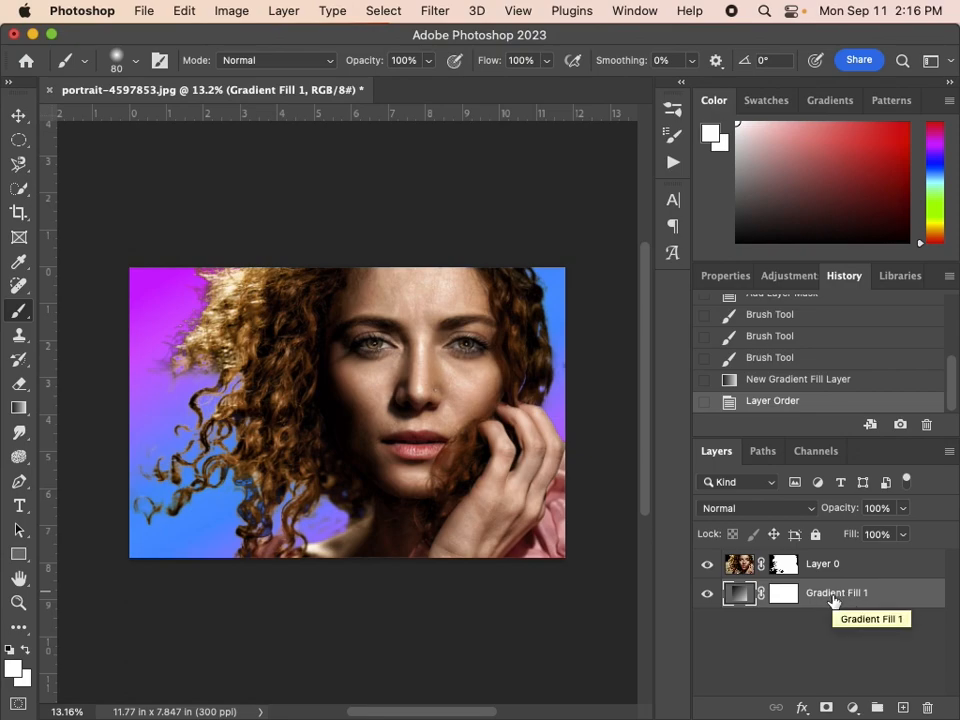
key(super+j)
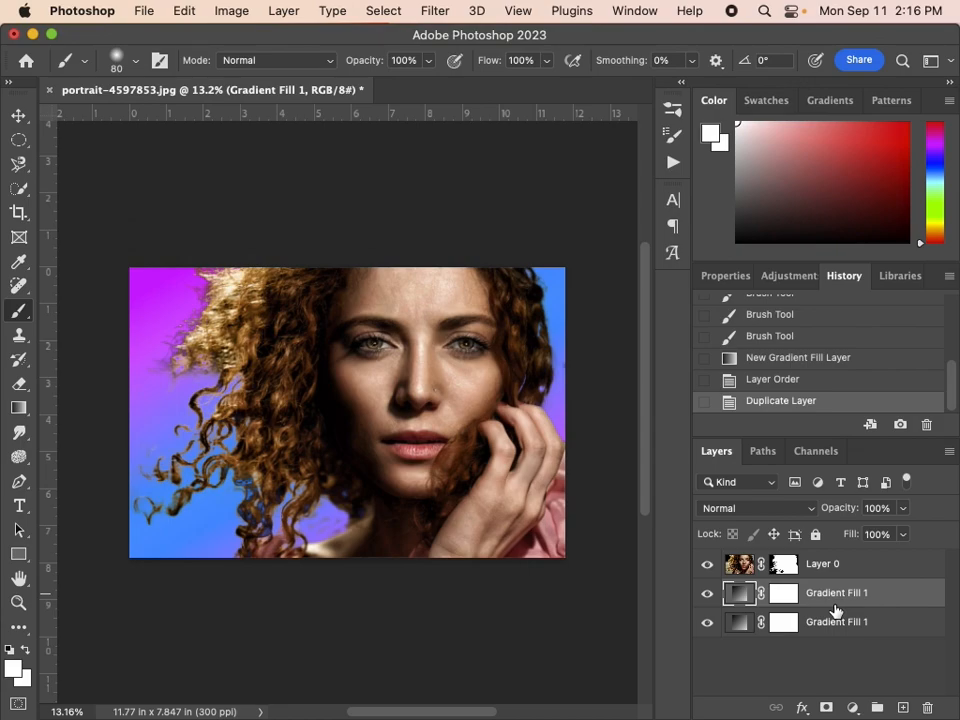
key(BackSpace)
drag(827, 604, 906, 710)
key(BackSpace)
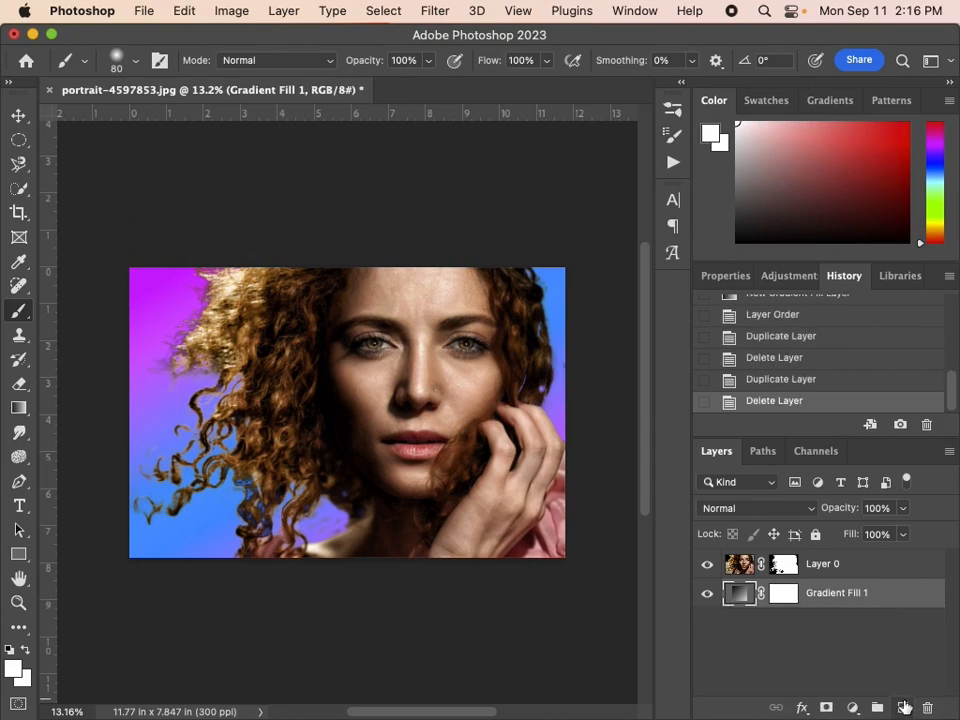
Duplicate the gradient fill layer and place the copy above the portrait layer
key(super+j)
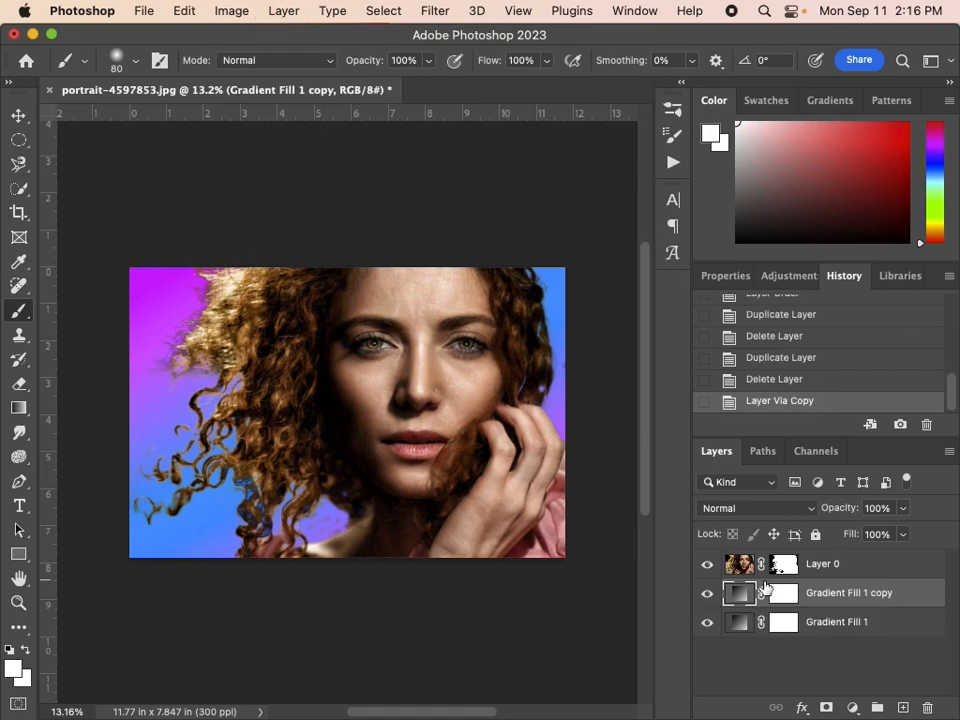
drag(840, 606, 778, 561)
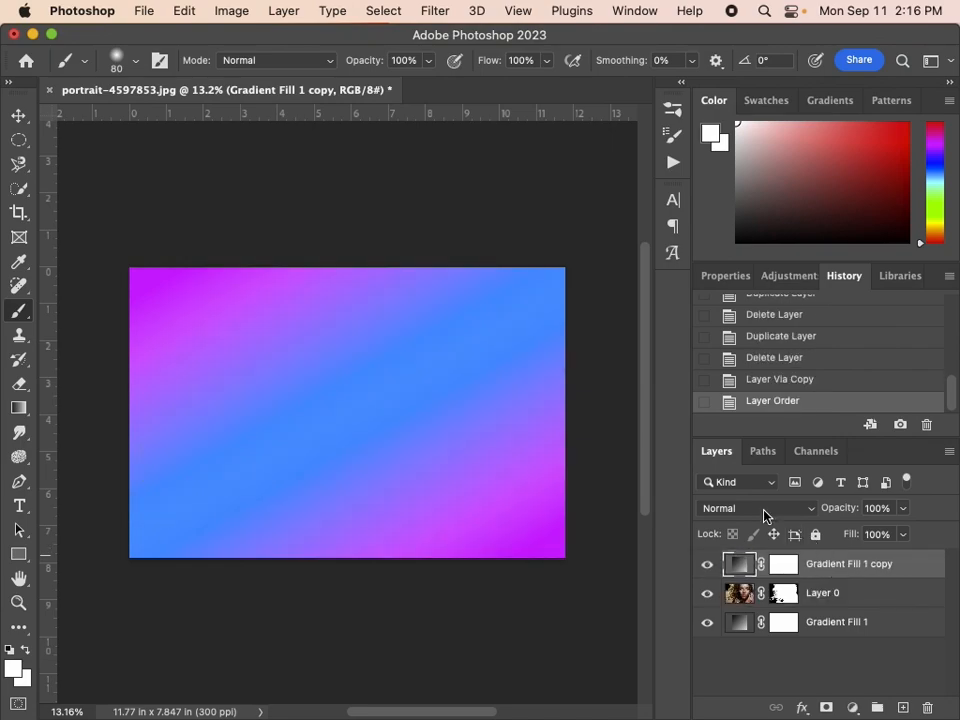
click(765, 516)
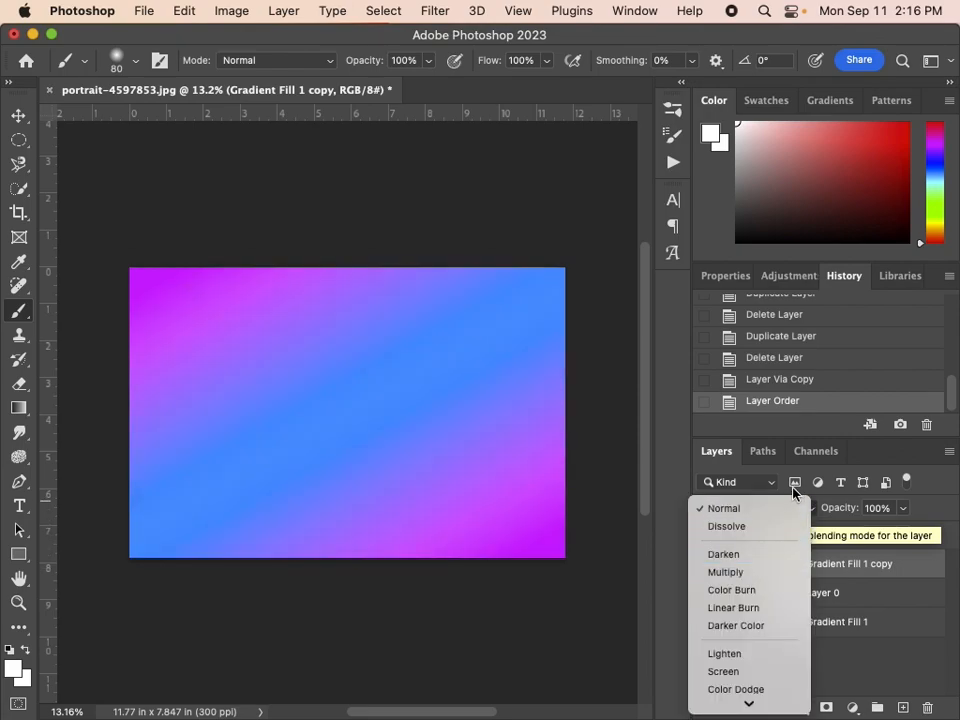
click(782, 465)
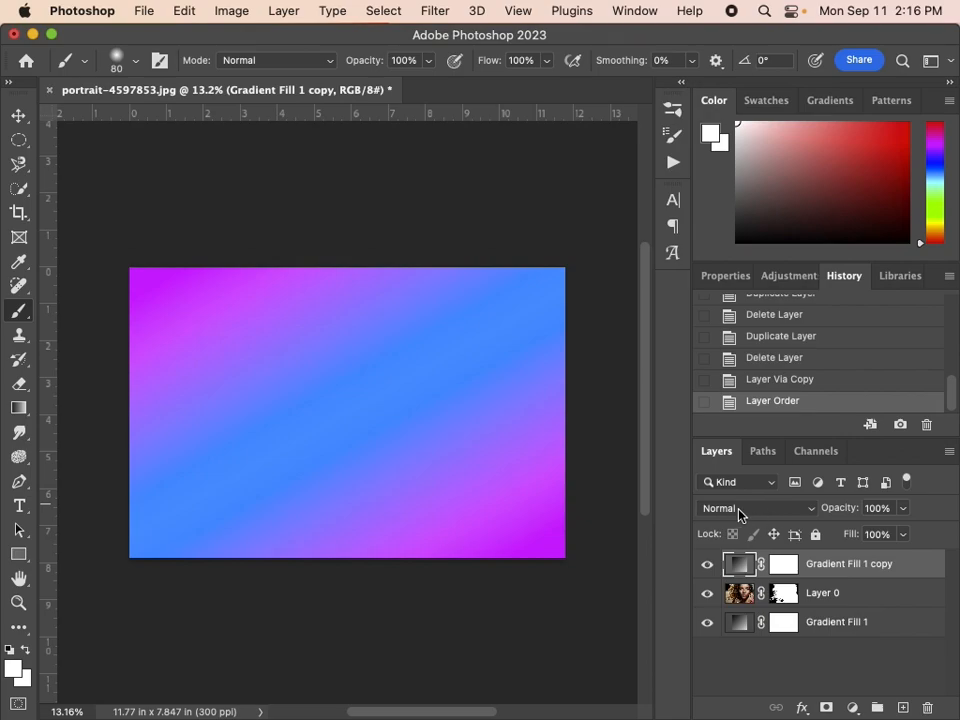
Set the blend mode of the gradient fill copy above the portrait to Hue
click(743, 510)
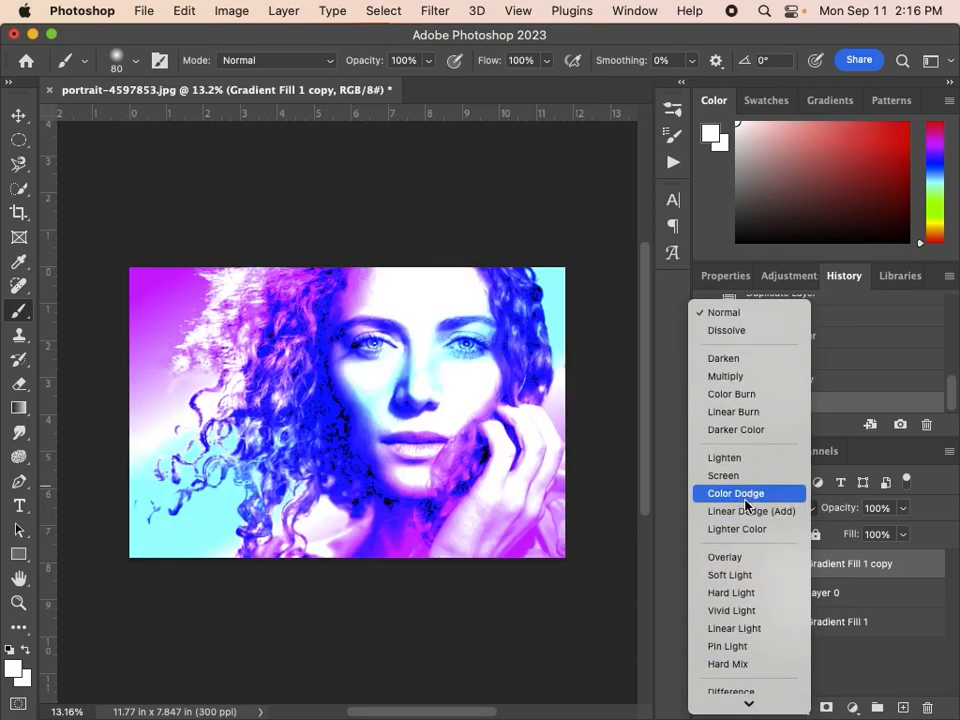
scroll(745, 507, down, 3)
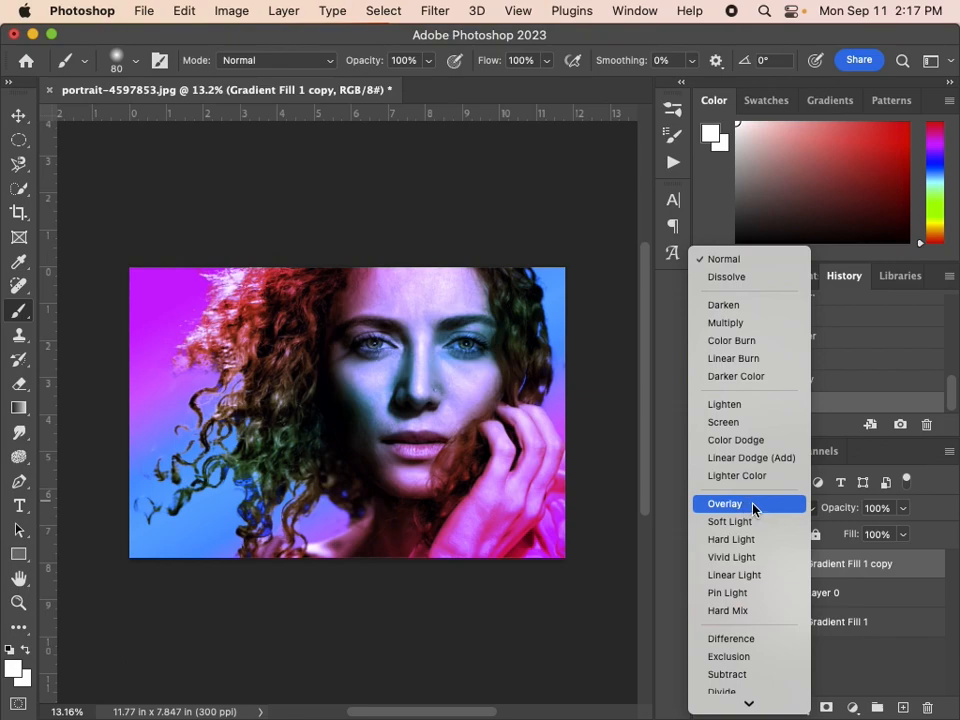
scroll(752, 509, down, 2)
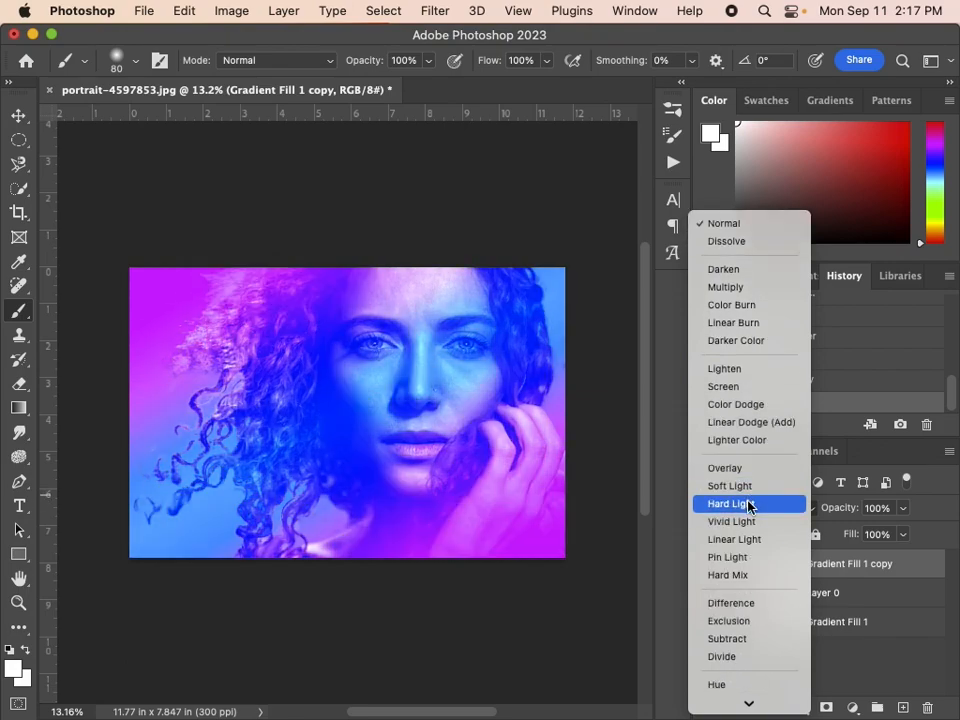
scroll(748, 507, down, 2)
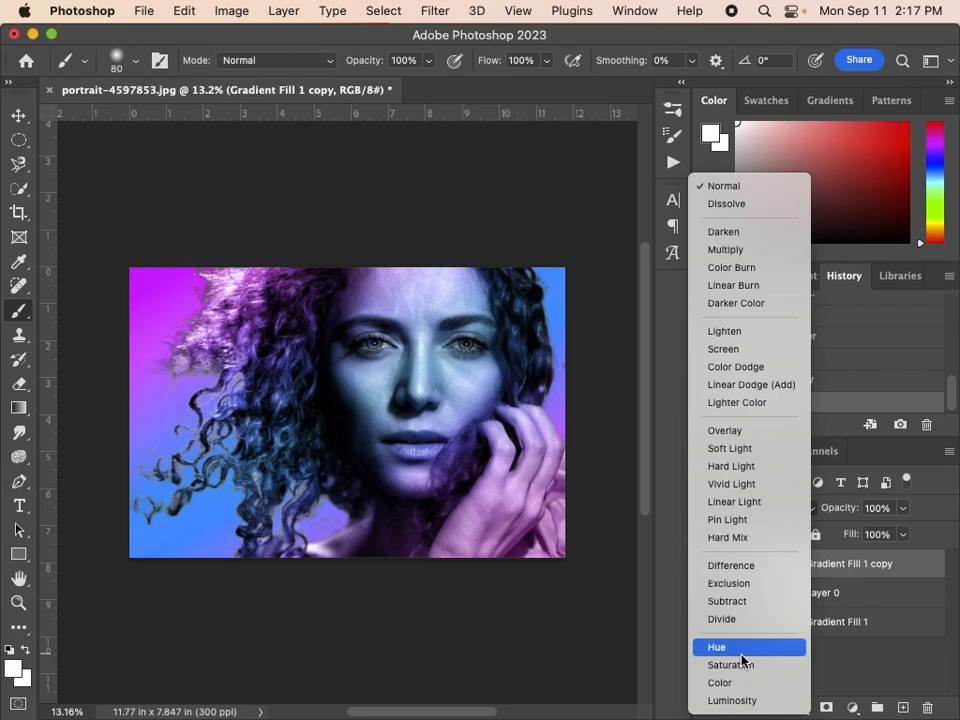
click(742, 658)
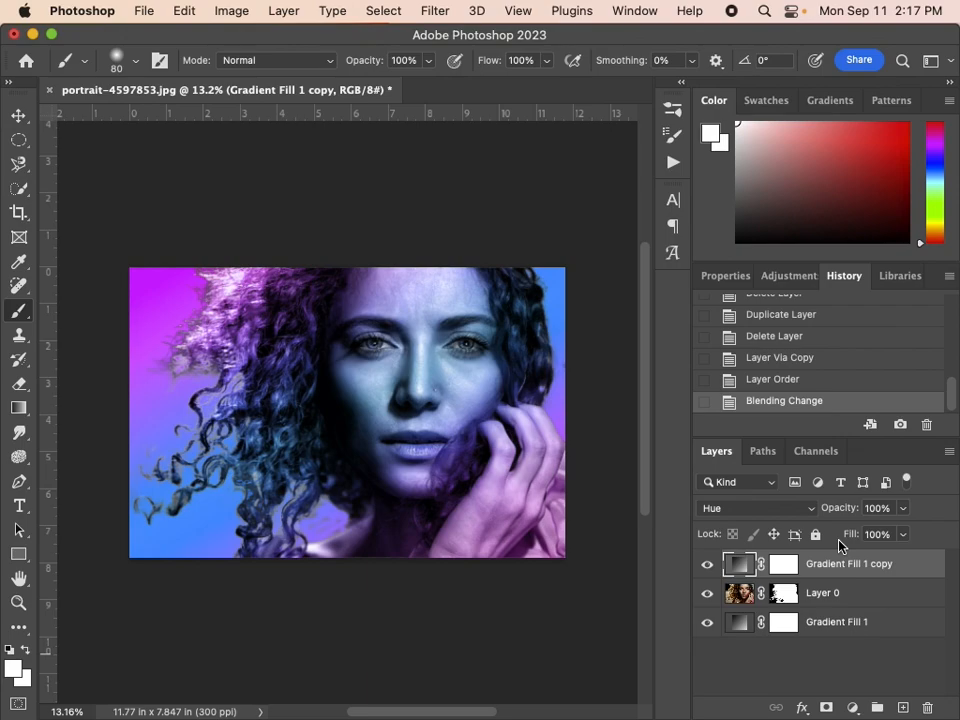
Extend the canvas beyond the woman's hand side with the Crop tool, to a width of about 15.5 in
scroll(839, 541, up, 2)
scroll(839, 541, right, 2)
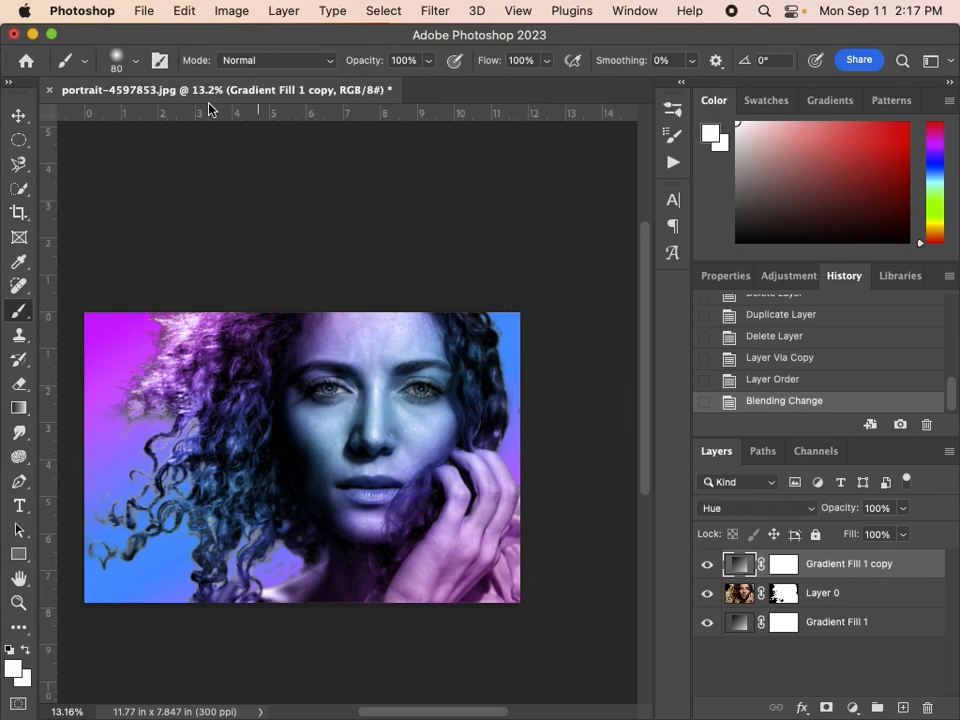
click(20, 213)
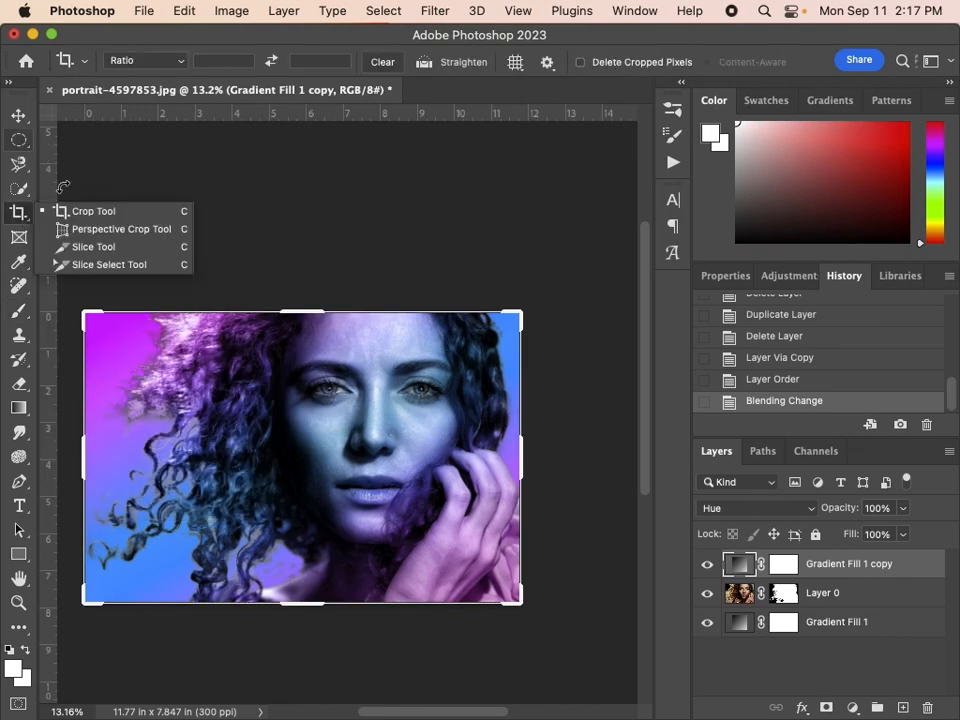
click(111, 213)
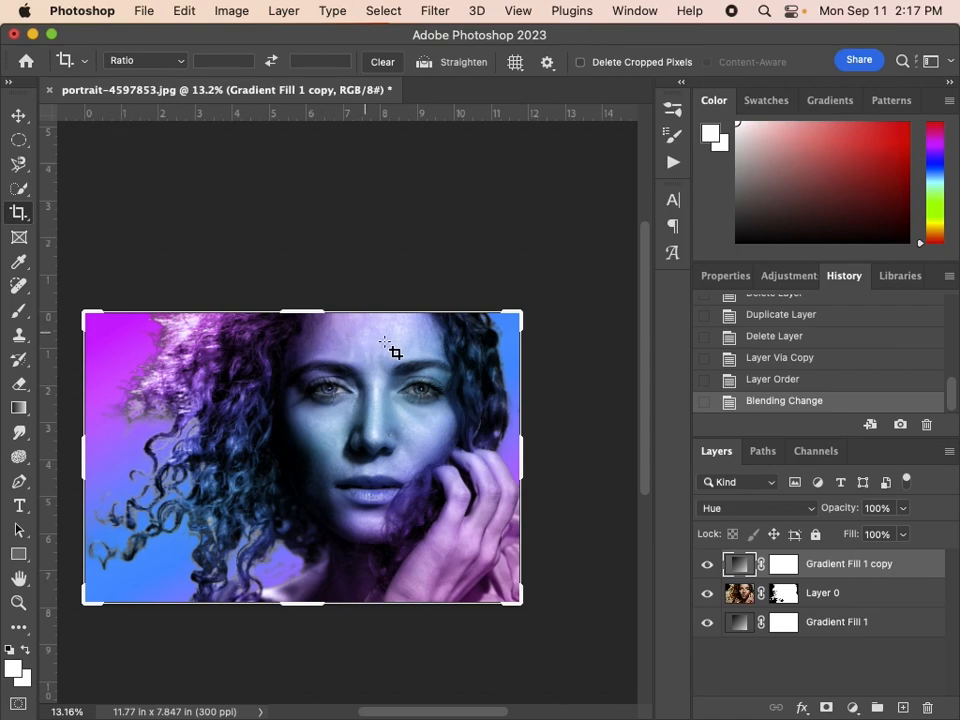
drag(526, 459, 592, 457)
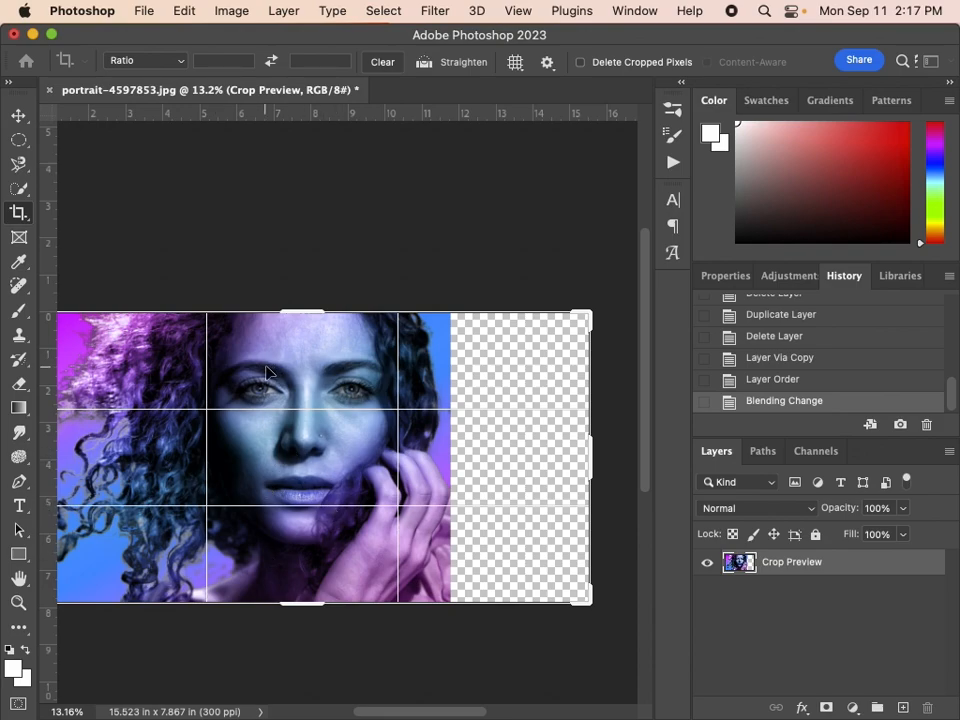
key(Return)
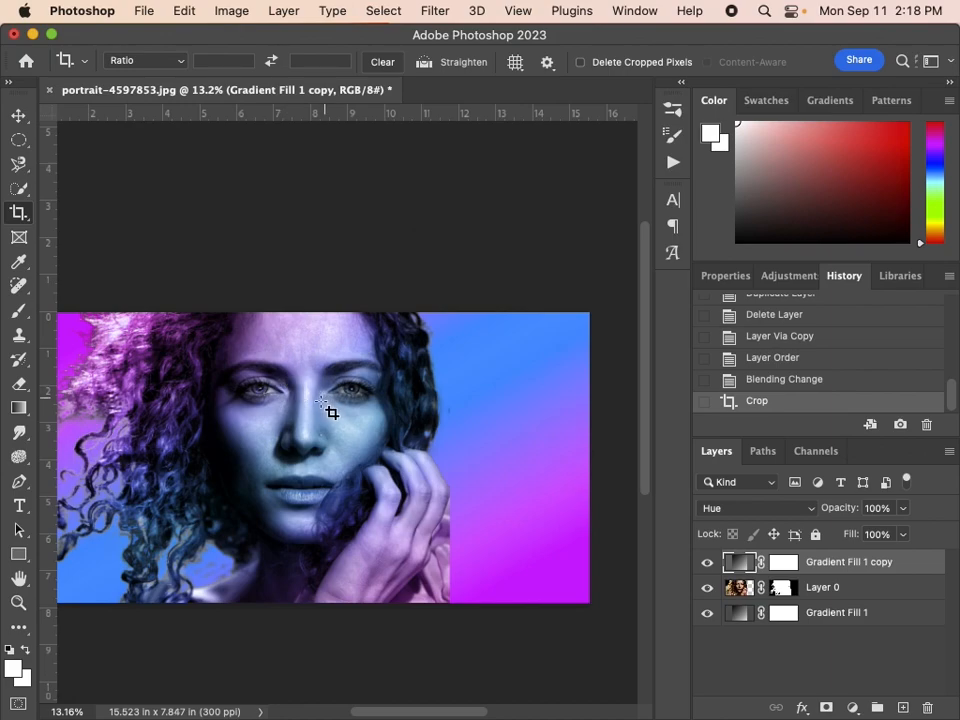
Load Layer 0's mask as a selection and copy the masked woman onto a new layer, keeping Layer 0 visible
scroll(315, 411, left, 2)
scroll(315, 411, right, 4)
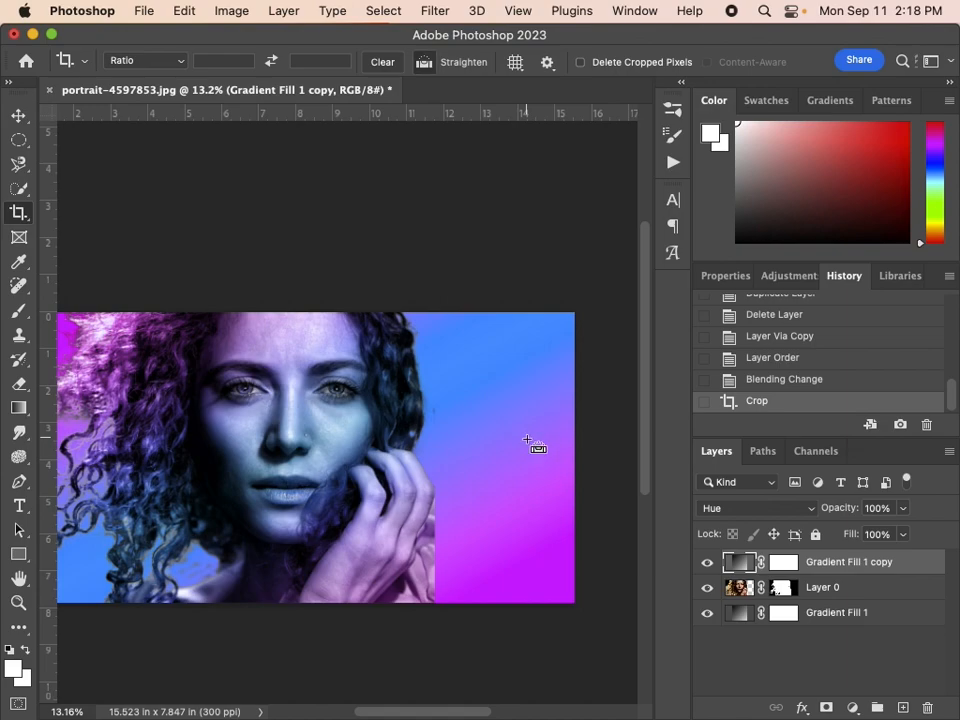
key(super+minus)
key(super+minus)
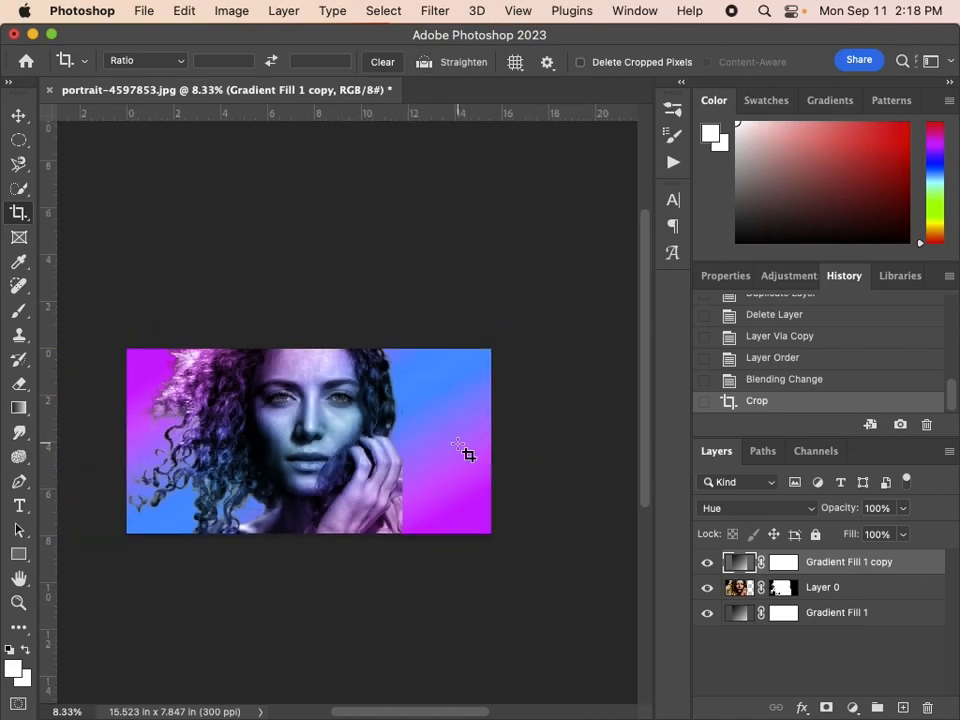
key(super+0)
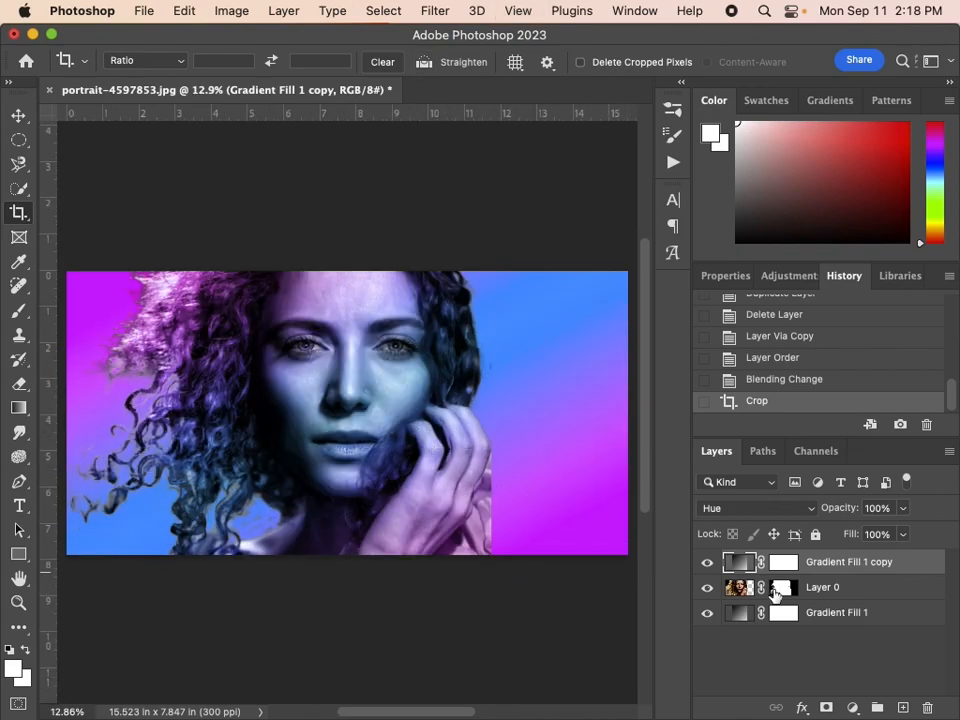
click(815, 590)
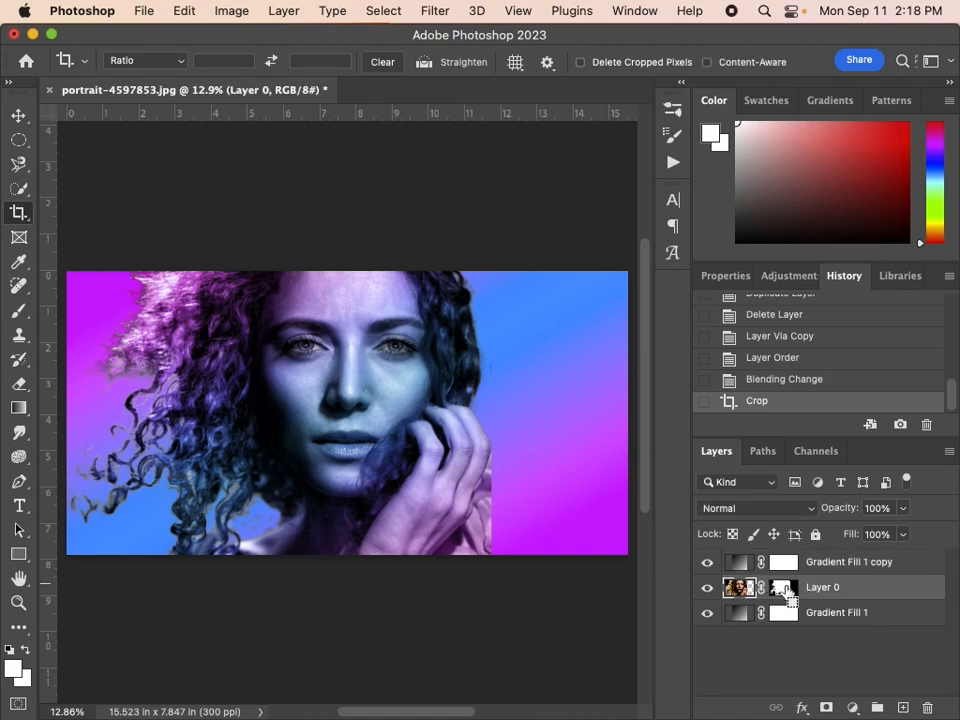
drag(780, 592, 786, 594)
super+click(786, 594)
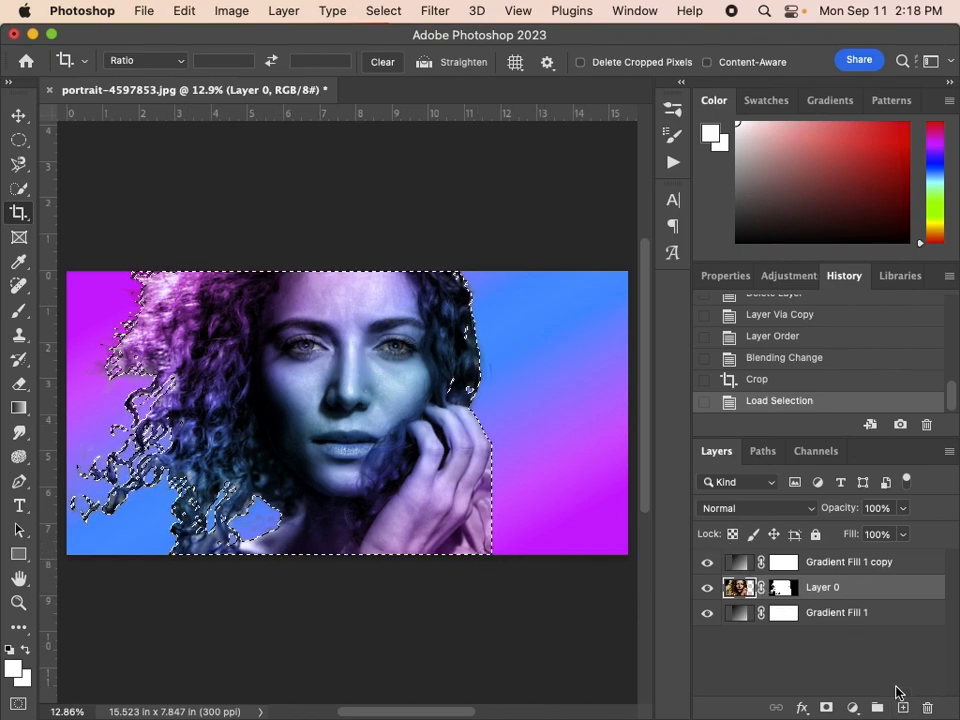
key(super+j)
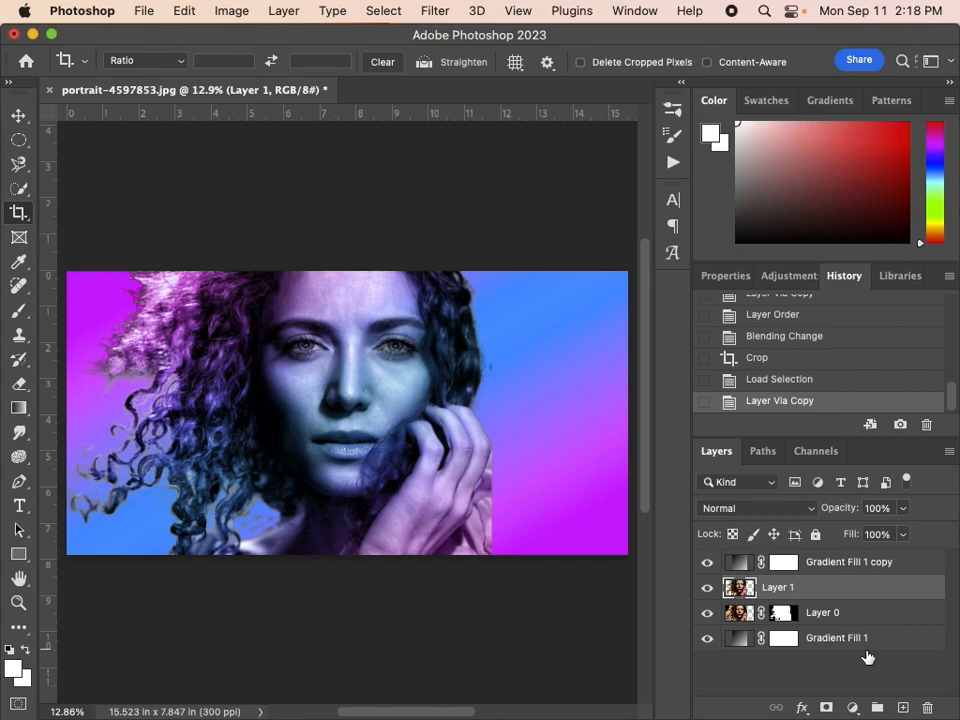
click(707, 613)
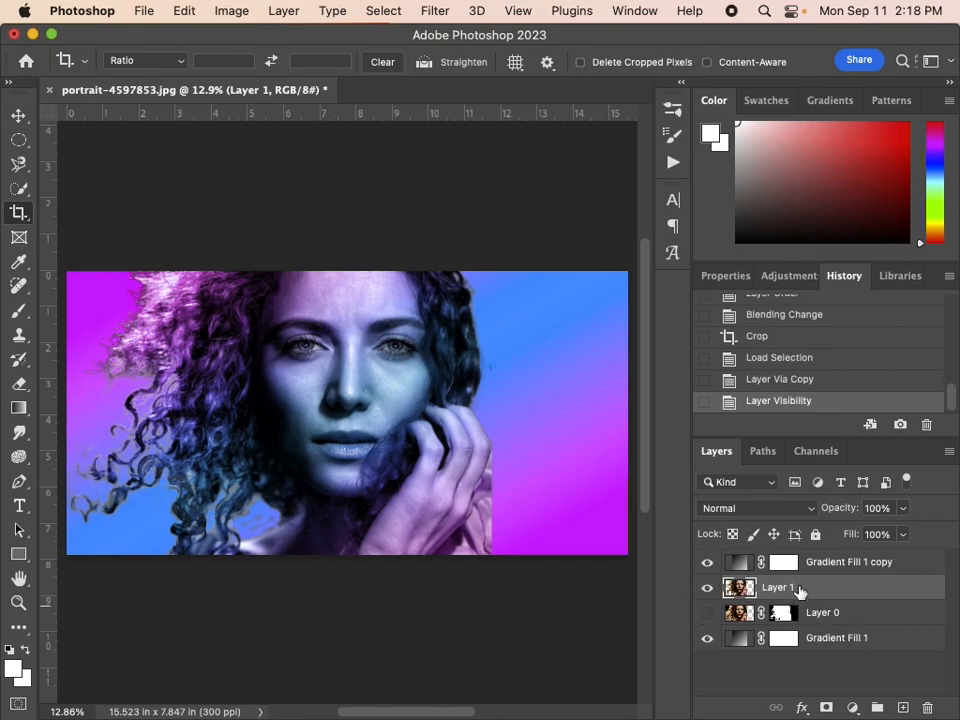
click(707, 614)
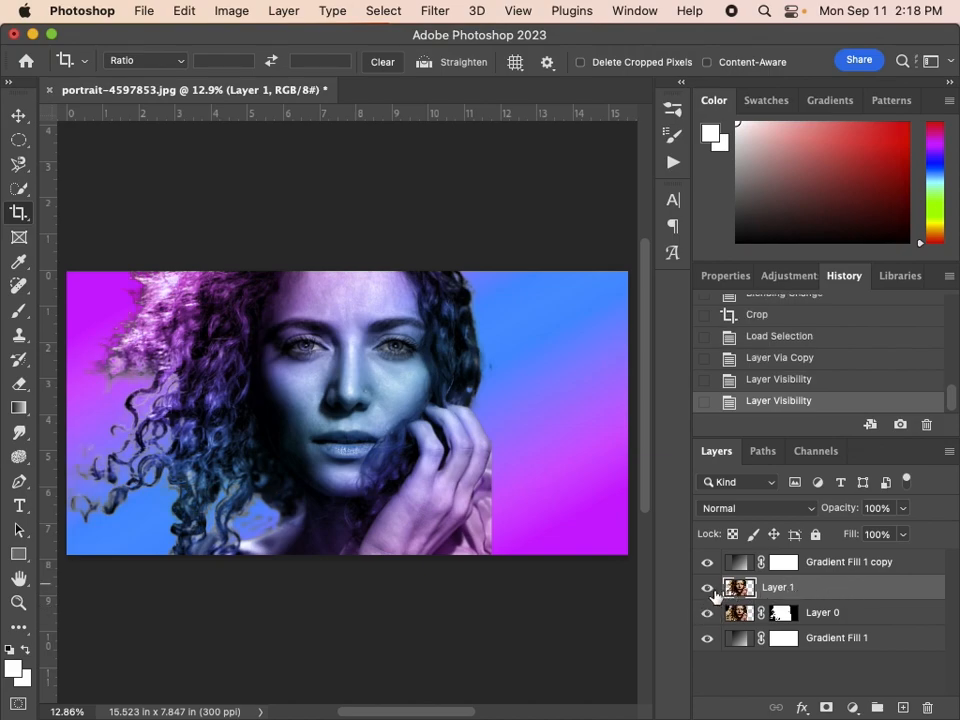
Open the new woman layer in the Liquify filter
click(433, 12)
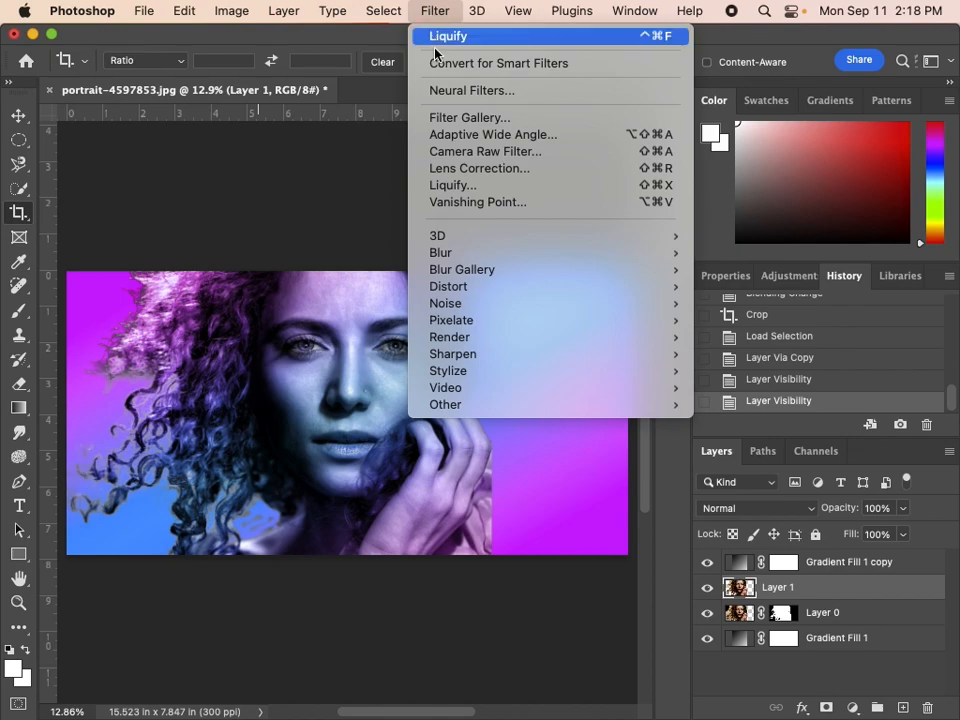
click(459, 188)
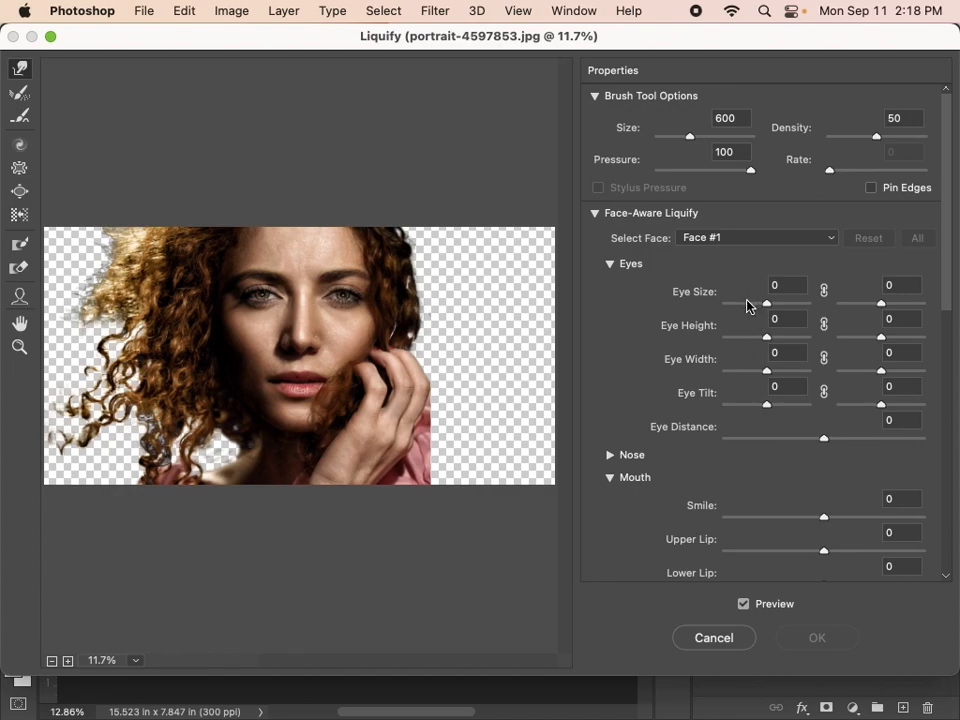
Try Face-Aware Liquify with one eye's size, height and width at 100, tilt 61, eye distance 100 and smile 100, and reset the face
drag(741, 304, 643, 296)
drag(733, 301, 833, 304)
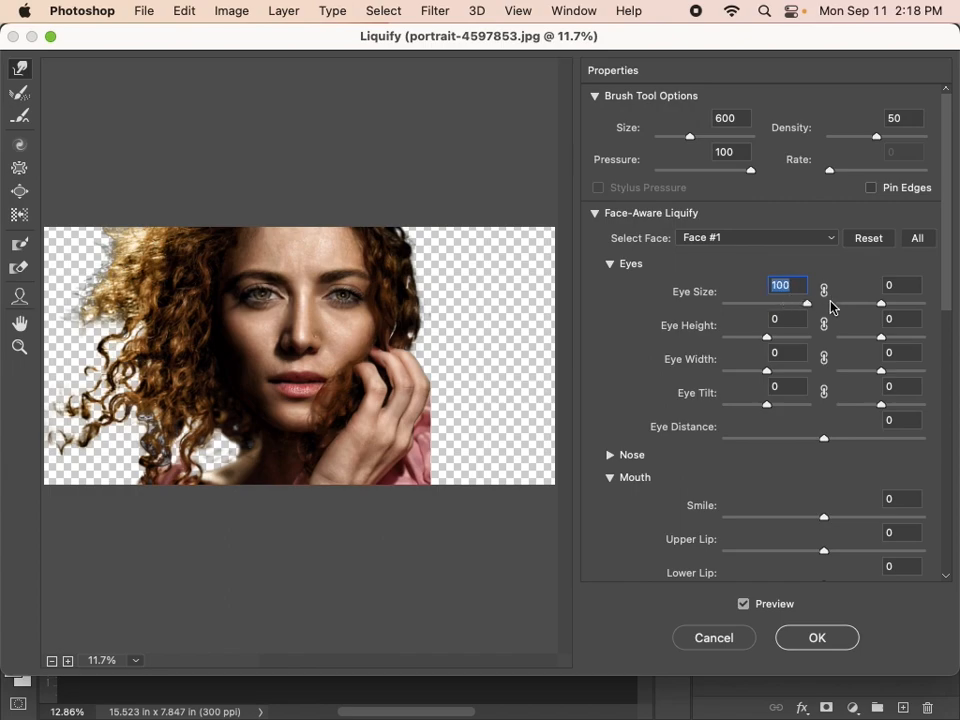
drag(768, 338, 820, 345)
drag(767, 371, 820, 373)
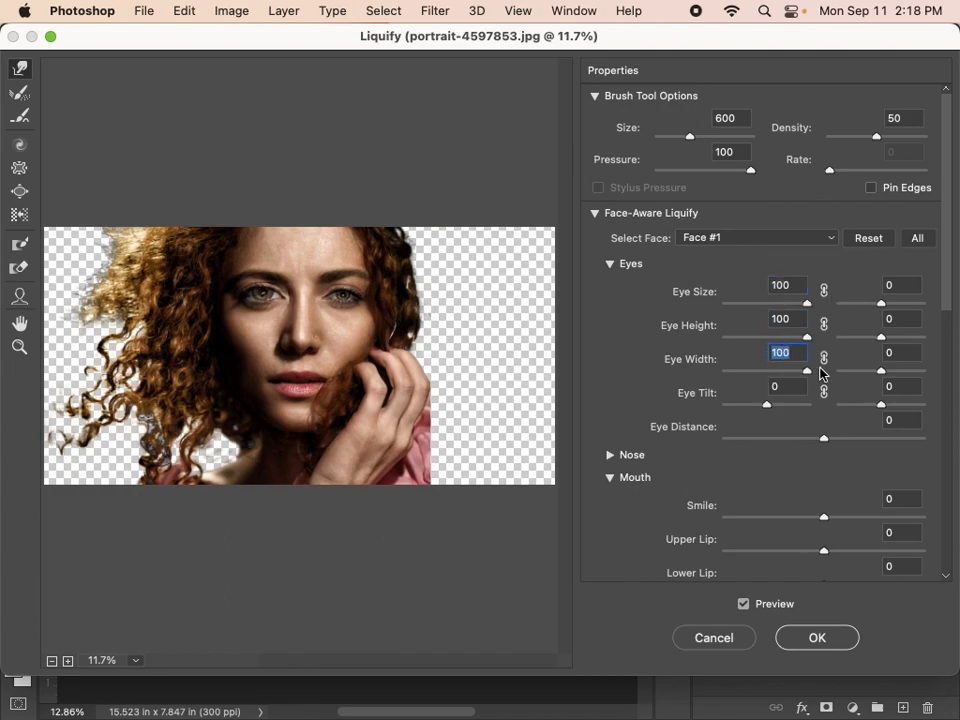
drag(768, 406, 940, 437)
drag(830, 520, 923, 513)
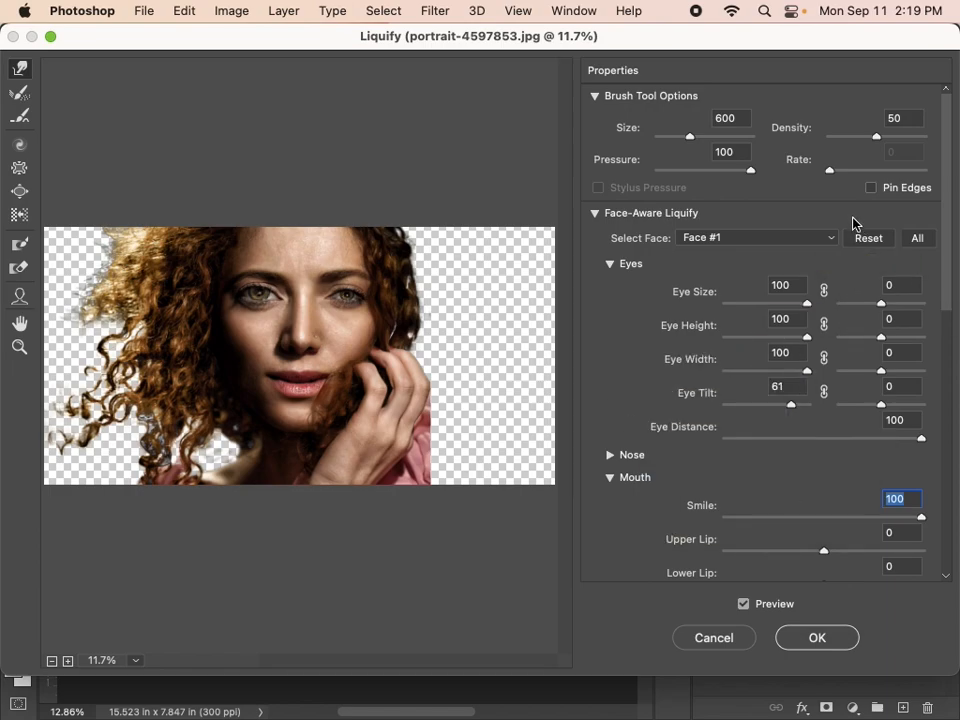
click(870, 242)
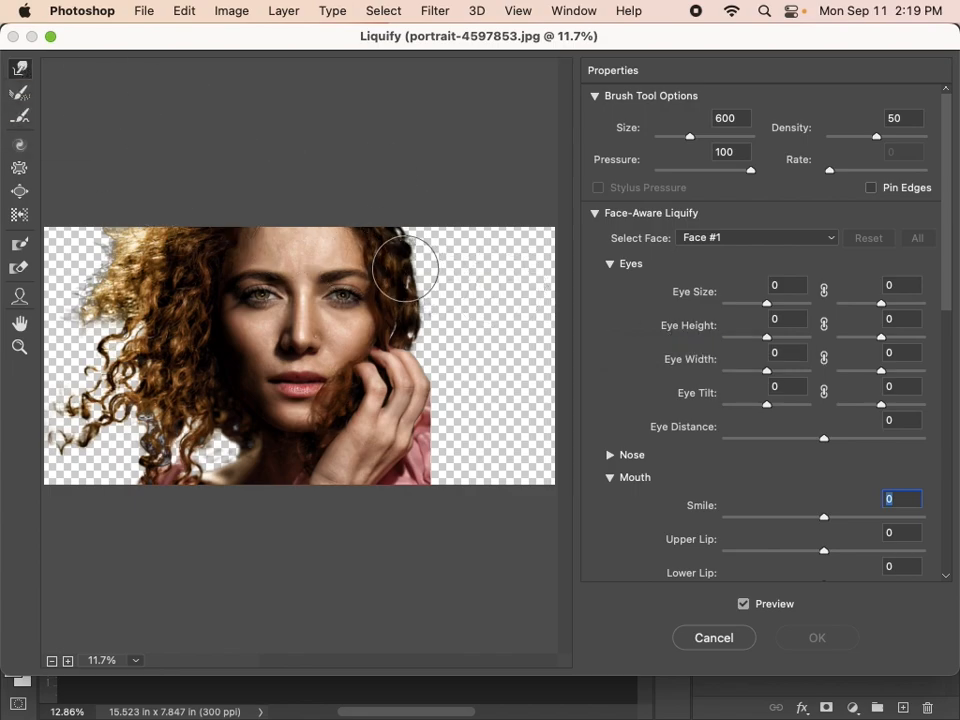
Warp the hair, hand and sleeve edges outward into the empty area with a Forward Warp brush of size 300
key(bracketleft)
key(bracketleft)
key(bracketleft)
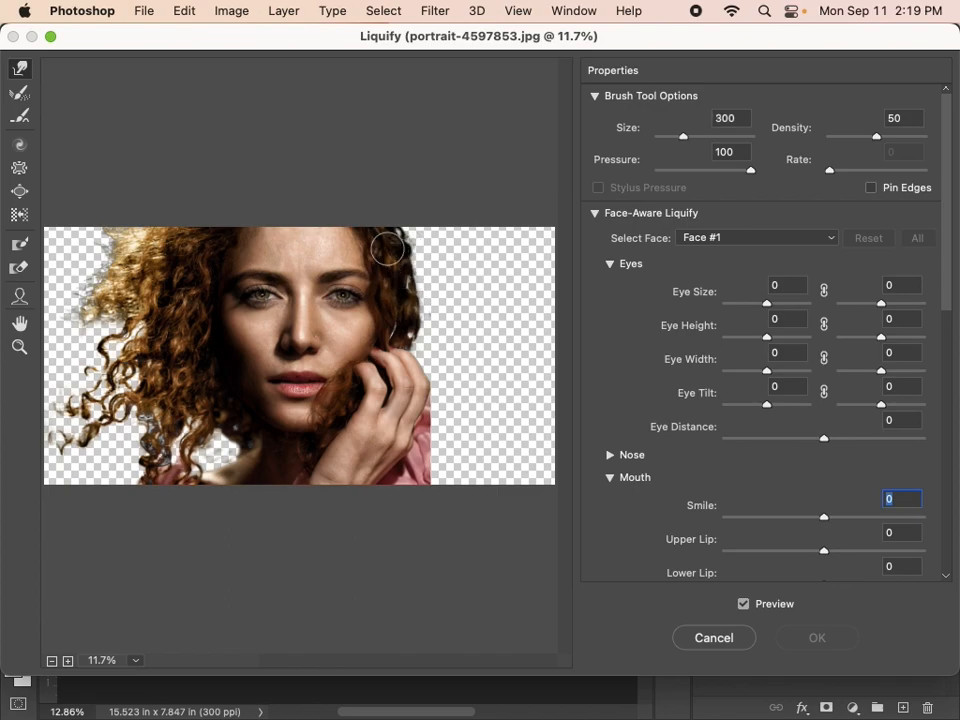
mouse_move(421, 232)
mouse_down()
mouse_move(463, 227)
mouse_move(380, 258)
mouse_move(434, 253)
mouse_move(403, 270)
mouse_move(418, 276)
mouse_move(456, 267)
mouse_move(414, 299)
mouse_move(440, 295)
mouse_move(407, 301)
mouse_move(451, 273)
mouse_move(408, 329)
mouse_move(469, 298)
mouse_move(425, 318)
mouse_move(462, 287)
mouse_move(412, 316)
mouse_move(482, 274)
mouse_move(407, 343)
mouse_move(449, 326)
mouse_move(411, 346)
mouse_move(400, 361)
mouse_move(438, 330)
mouse_move(403, 376)
mouse_move(468, 347)
mouse_move(438, 368)
mouse_move(494, 329)
mouse_up()
mouse_move(426, 432)
mouse_down()
mouse_move(469, 373)
mouse_move(438, 417)
mouse_move(426, 417)
mouse_move(460, 366)
mouse_up()
mouse_move(427, 458)
mouse_down()
mouse_move(466, 428)
mouse_move(407, 442)
mouse_move(482, 411)
mouse_up()
mouse_move(421, 463)
mouse_down()
mouse_move(453, 471)
mouse_move(452, 484)
mouse_up()
mouse_move(420, 375)
mouse_down()
mouse_move(459, 356)
mouse_move(468, 369)
mouse_up()
drag(403, 371, 469, 336)
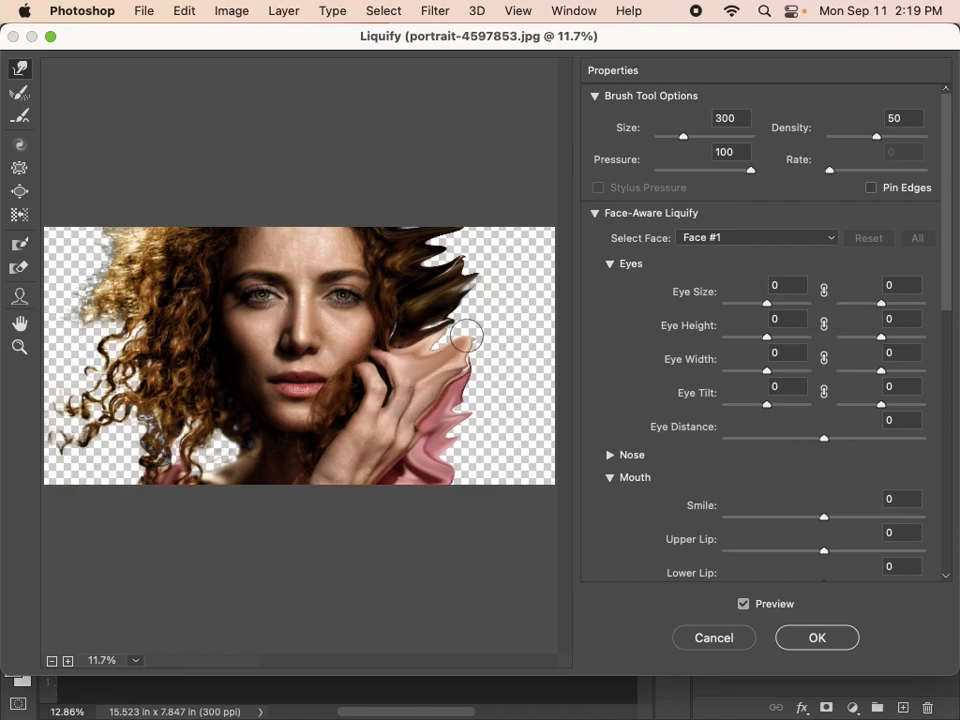
Stretch the hair, hand and sleeve across the empty area to the canvas edge with a size 800 warp brush, and apply Liquify
key(bracketright)
key(bracketright)
key(bracketright)
key(bracketright)
key(bracketright)
mouse_move(422, 253)
mouse_down()
mouse_move(498, 232)
mouse_move(443, 260)
mouse_move(401, 246)
mouse_move(421, 245)
mouse_move(514, 189)
mouse_move(460, 240)
mouse_move(445, 285)
mouse_move(530, 241)
mouse_up()
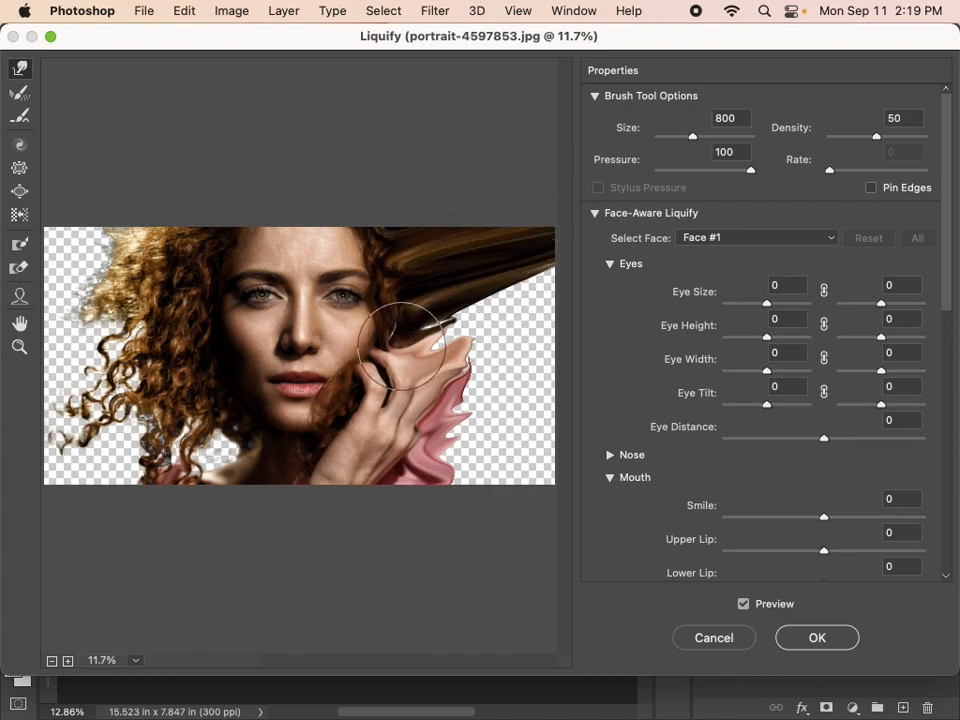
drag(407, 300, 556, 318)
mouse_move(478, 320)
mouse_down()
mouse_move(553, 268)
mouse_move(557, 276)
mouse_up()
drag(392, 414, 559, 362)
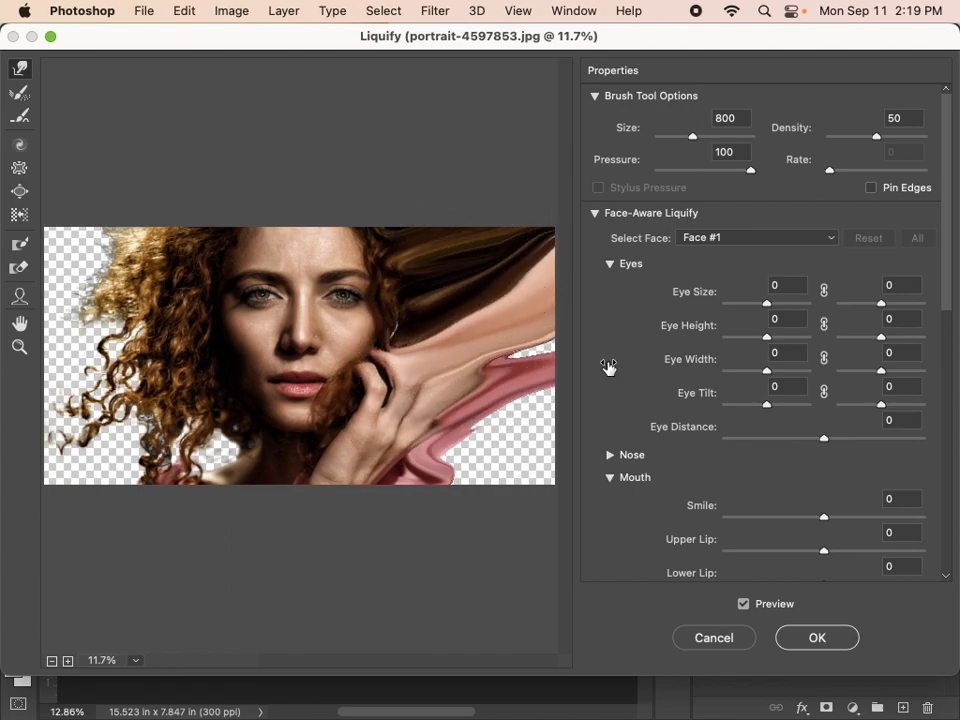
mouse_move(457, 453)
mouse_down()
mouse_move(543, 405)
mouse_move(575, 358)
mouse_up()
mouse_move(508, 497)
mouse_down()
mouse_move(511, 363)
mouse_move(572, 330)
mouse_up()
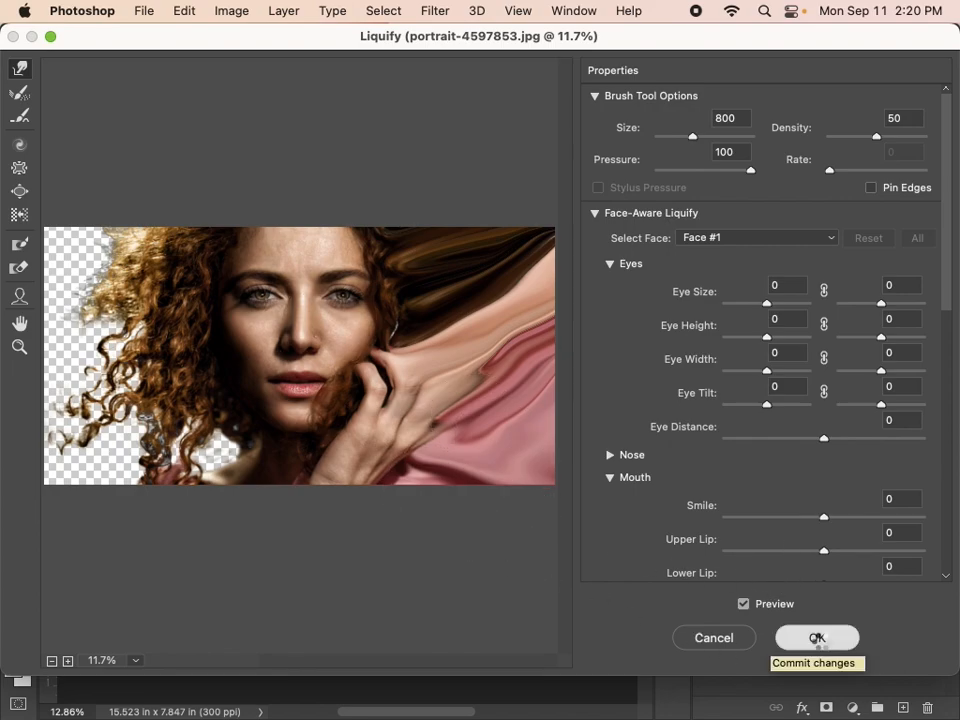
click(817, 637)
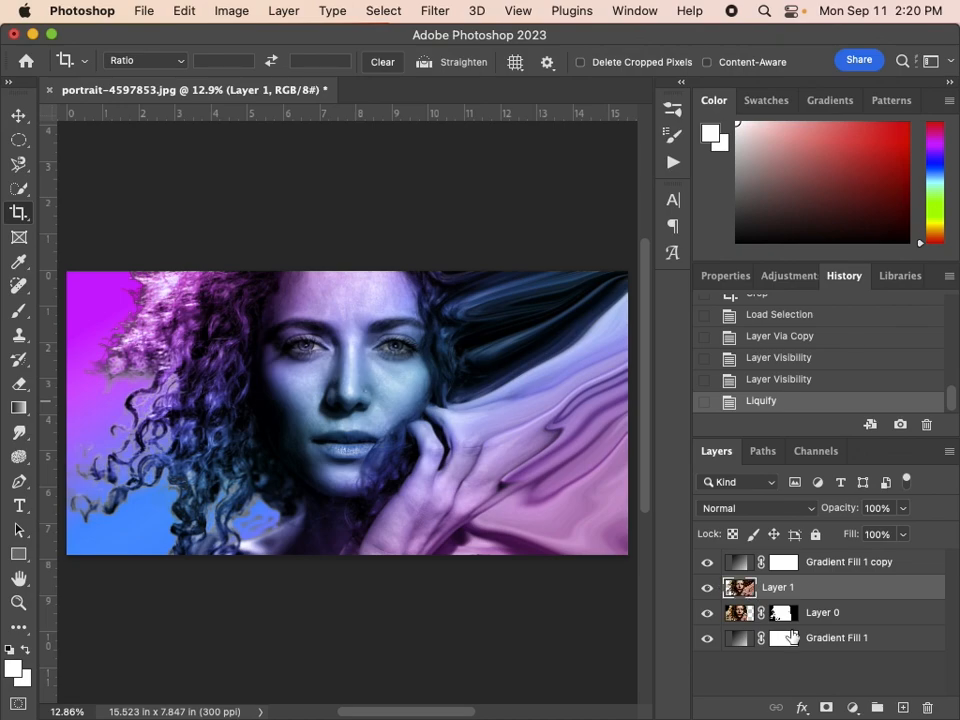
Add a white layer mask to the liquified Layer 1, without keeping an extra empty layer
click(903, 708)
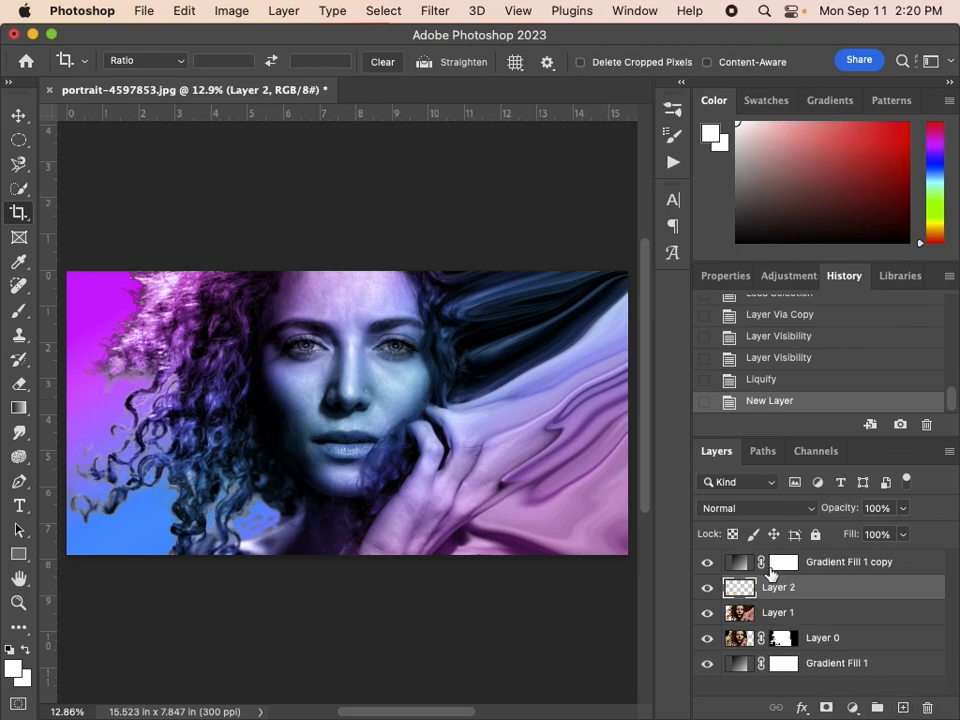
key(super+z)
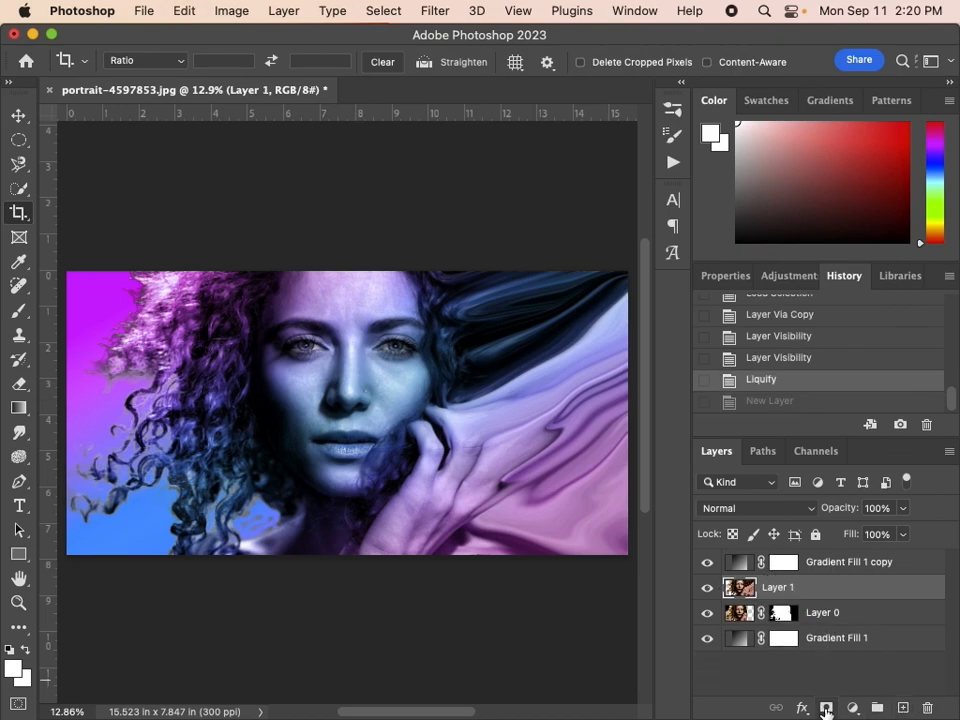
click(826, 708)
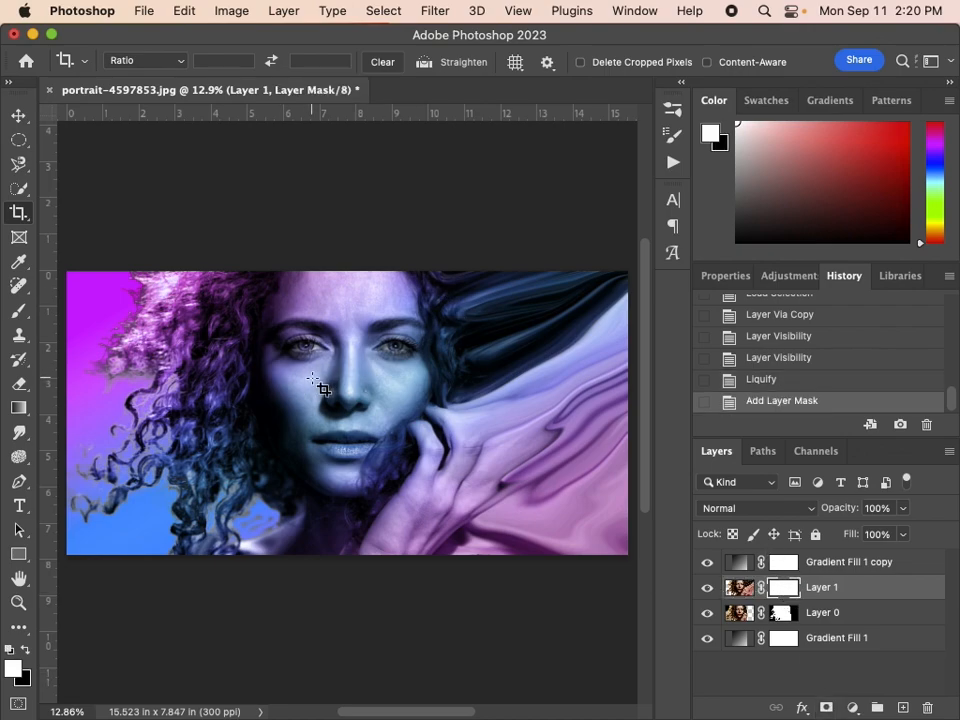
Fill Layer 1's mask with black using a soft round Brush of size 2700 so the stretched copy is hidden
click(17, 315)
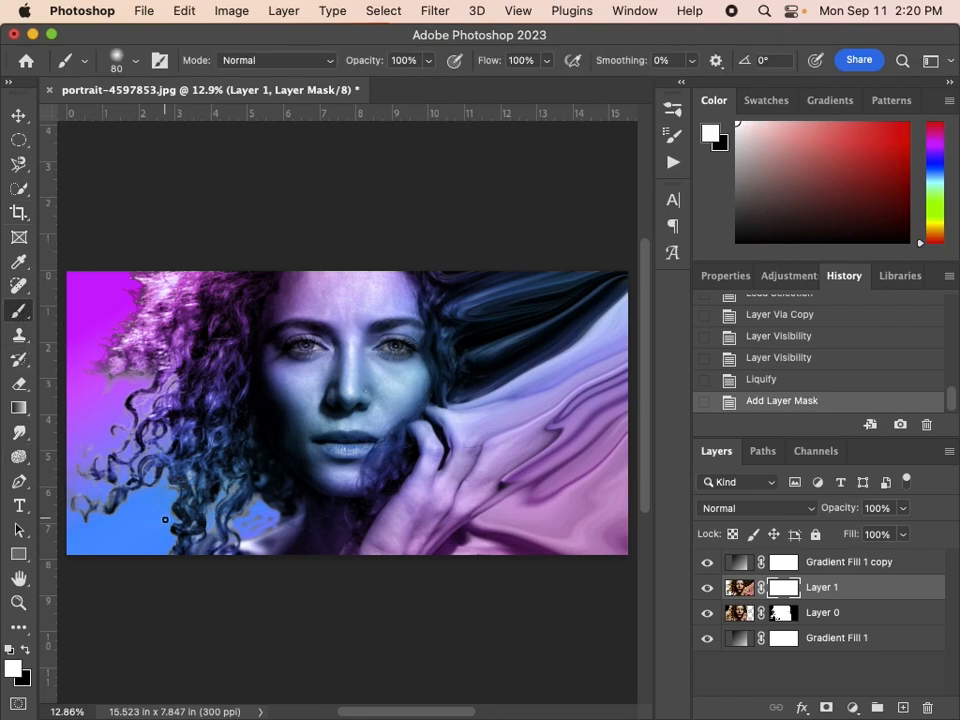
key(x)
key(bracketright)
key(bracketright)
key(bracketright)
key(bracketright)
key(bracketright)
key(bracketright)
key(bracketright)
key(bracketright)
key(bracketright)
key(bracketright)
key(bracketright)
key(bracketright)
key(bracketright)
key(bracketright)
key(bracketright)
key(bracketright)
key(bracketright)
key(bracketright)
key(bracketright)
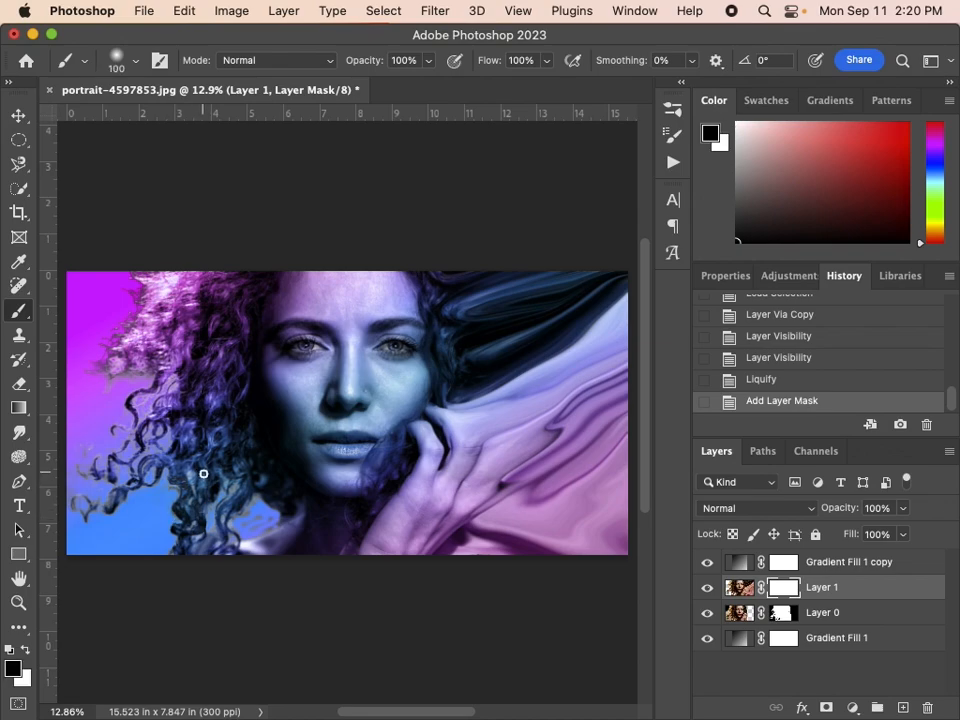
key(bracketright)
key(bracketright)
key(bracketright)
key(bracketright)
key(bracketright)
key(bracketright)
key(bracketright)
key(bracketright)
key(bracketright)
key(bracketright)
key(bracketright)
key(bracketright)
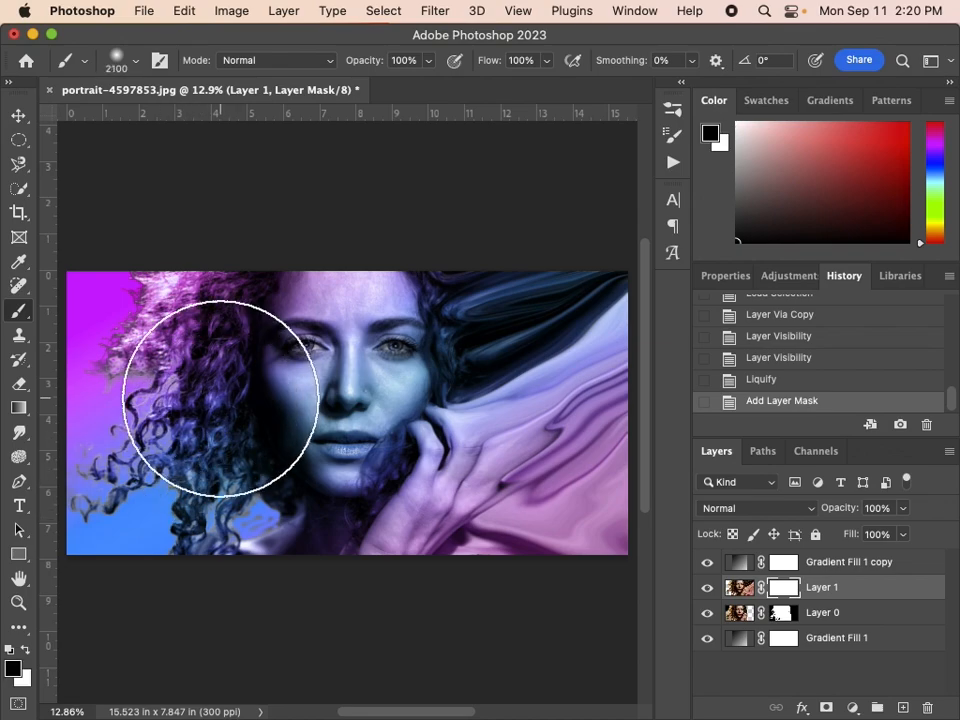
drag(590, 240, 630, 527)
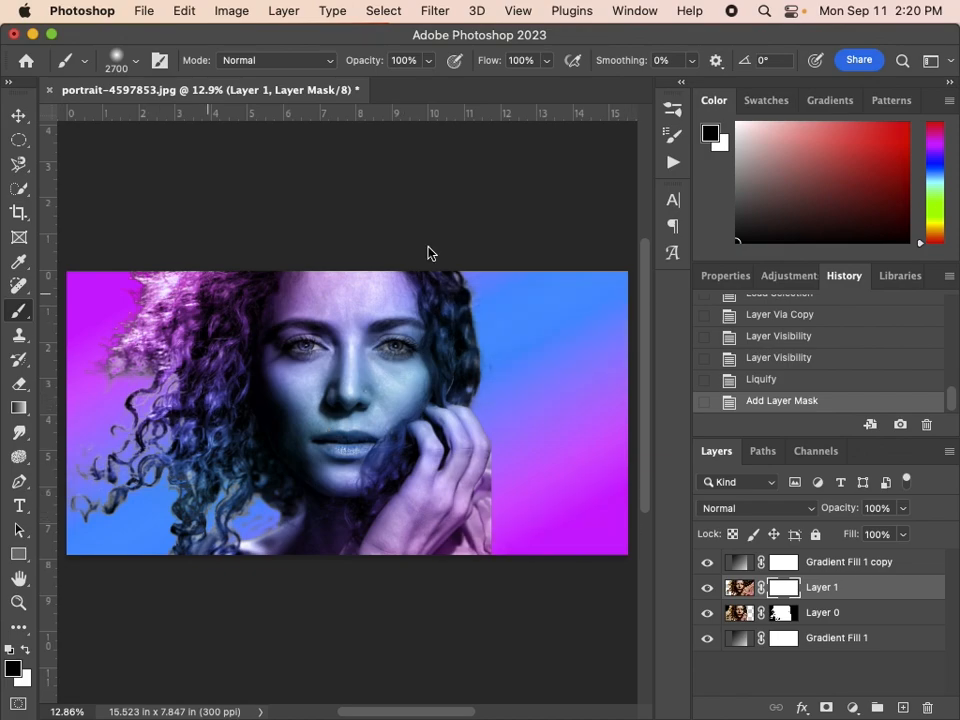
click(279, 418)
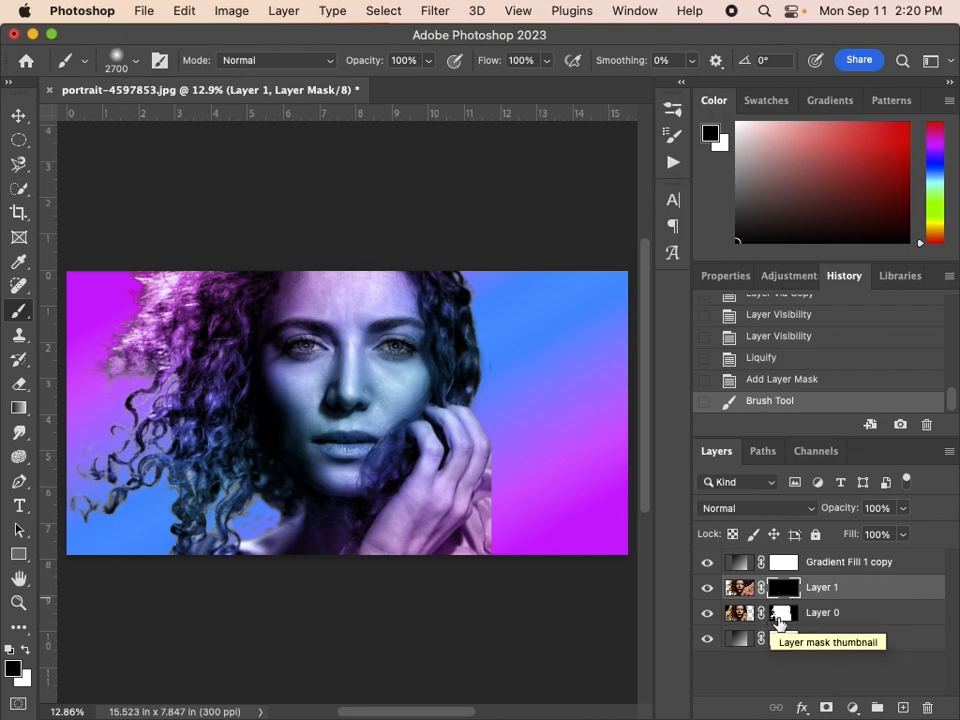
Make Layer 0's mask active and toggle the visibility of Layer 1 and Layer 0 off and back on
click(783, 618)
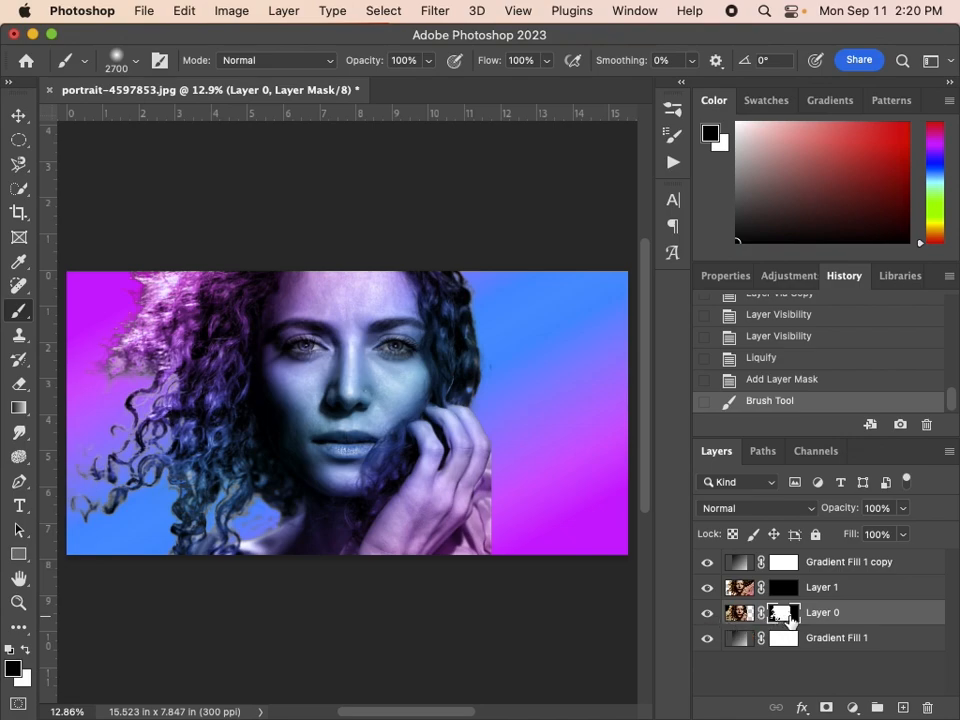
click(707, 588)
click(707, 588)
click(707, 614)
click(706, 615)
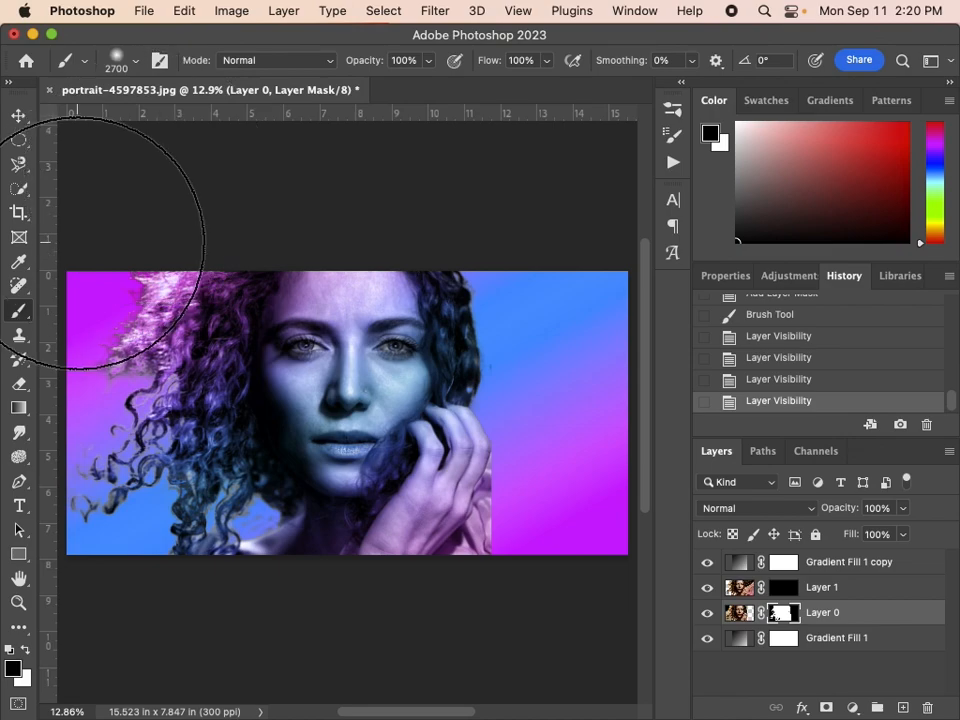
Choose the Special Effects brush Kyle's Spatter Brushes - Supreme Spatter at a size of 121 px
click(135, 62)
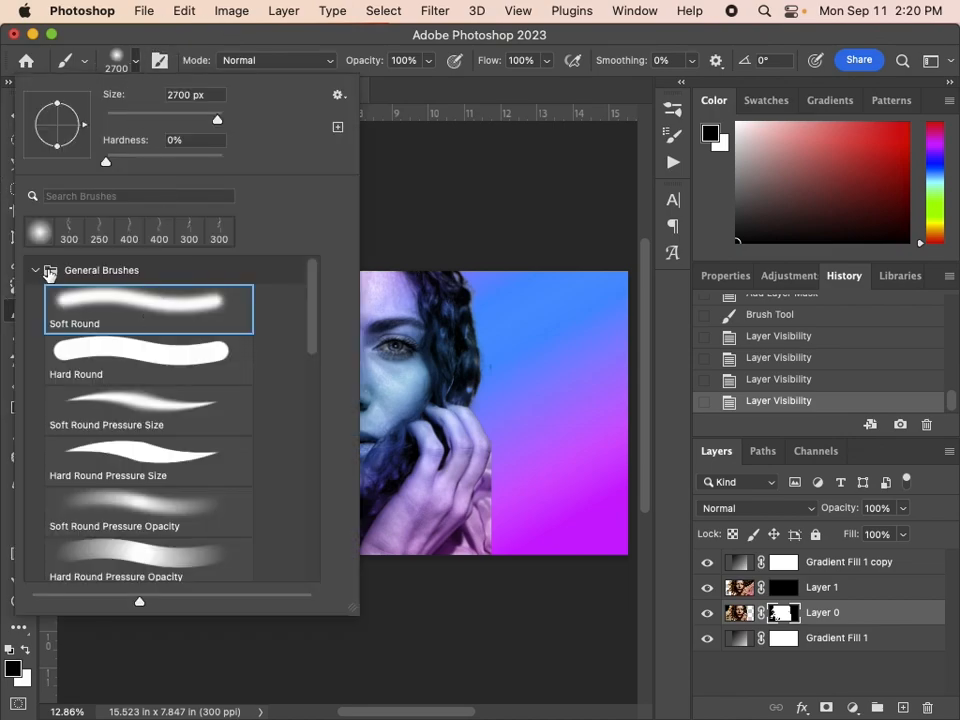
click(37, 270)
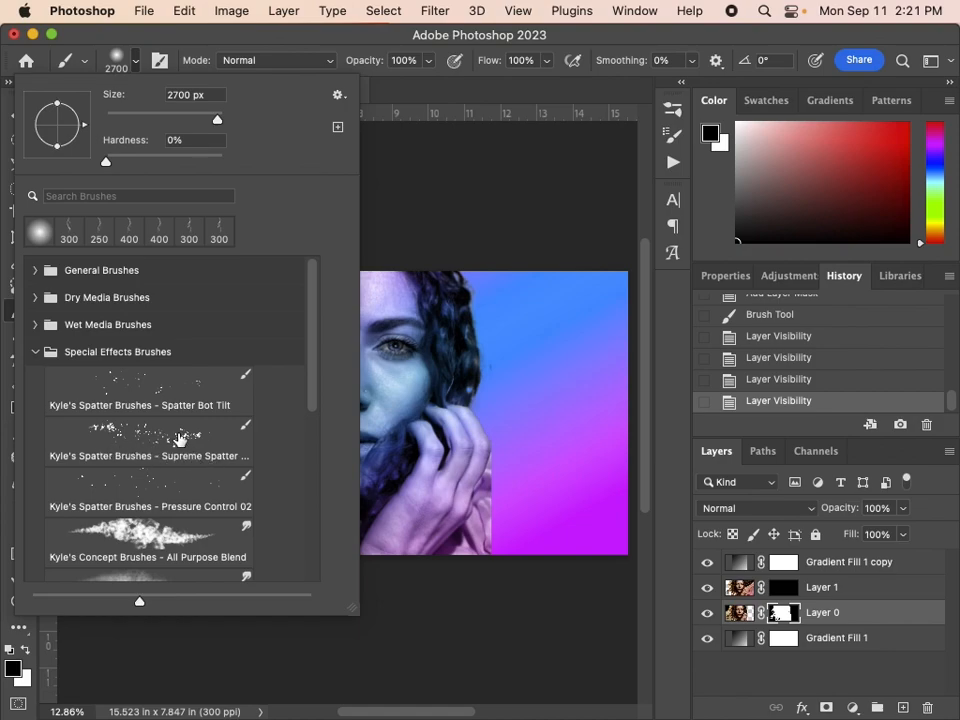
click(108, 440)
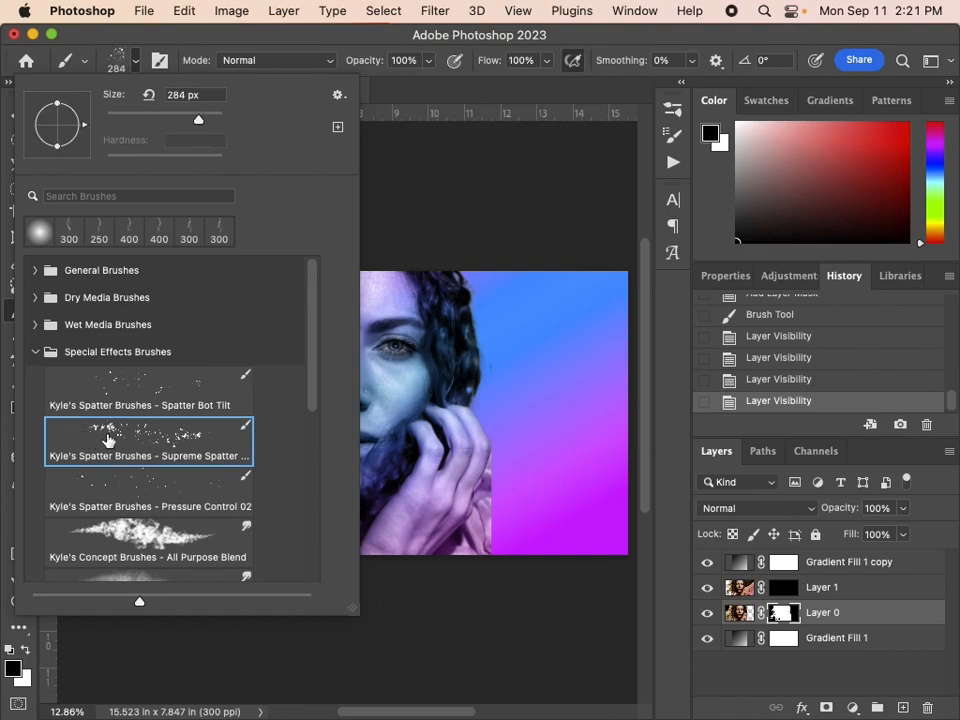
click(176, 120)
click(278, 42)
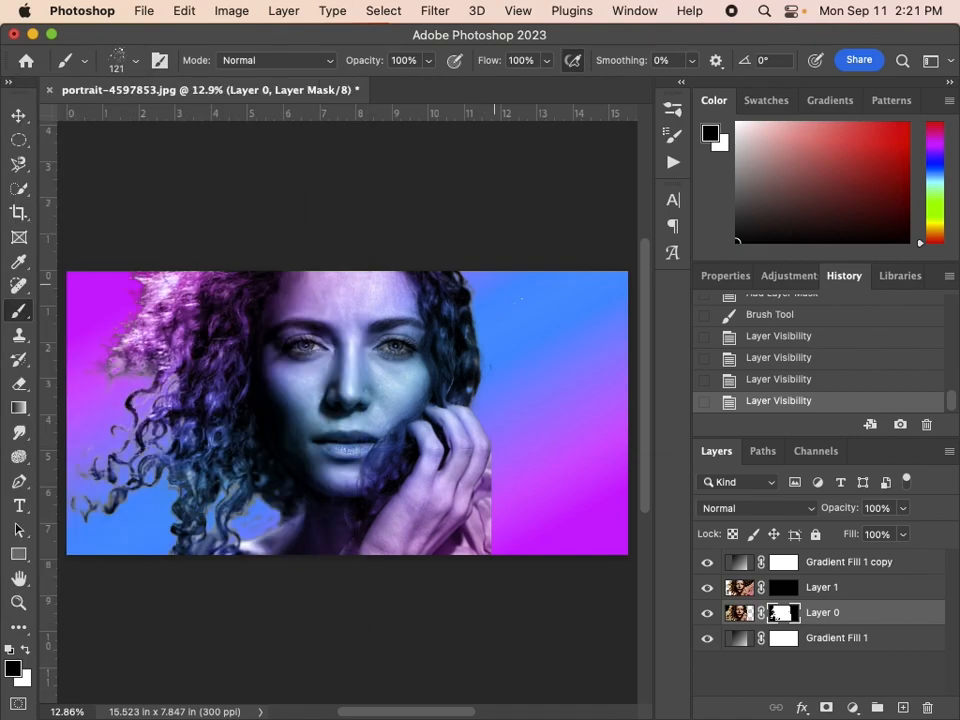
Spatter black on Layer 0's mask along the outer edge of the hair, hand and sleeve with a size 300 brush
key(bracketright)
key(bracketright)
key(bracketright)
key(bracketright)
key(bracketright)
key(bracketright)
key(bracketright)
key(bracketright)
key(bracketright)
key(bracketright)
key(bracketright)
key(bracketright)
key(bracketright)
key(bracketright)
key(bracketright)
key(bracketright)
key(bracketright)
key(bracketright)
key(bracketright)
key(bracketright)
key(bracketright)
key(bracketright)
key(bracketleft)
key(bracketleft)
key(bracketleft)
key(bracketleft)
key(bracketleft)
key(bracketleft)
key(bracketleft)
key(bracketleft)
key(bracketleft)
key(bracketleft)
key(bracketleft)
key(bracketleft)
key(bracketleft)
key(bracketleft)
key(bracketleft)
key(bracketleft)
key(bracketleft)
key(bracketleft)
key(bracketleft)
key(bracketleft)
key(bracketleft)
key(bracketleft)
key(bracketleft)
key(bracketleft)
key(bracketleft)
key(bracketleft)
key(bracketleft)
mouse_move(465, 264)
mouse_down()
mouse_move(493, 503)
mouse_move(491, 480)
mouse_move(465, 569)
mouse_move(494, 490)
mouse_up()
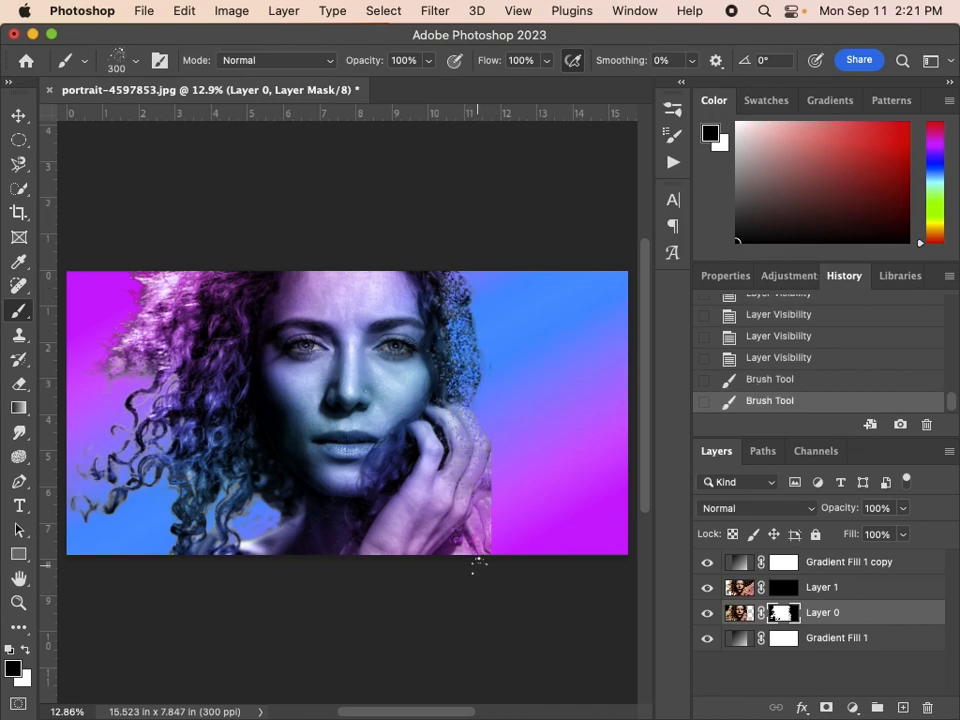
mouse_move(471, 558)
mouse_down()
mouse_move(485, 482)
mouse_move(465, 555)
mouse_move(440, 181)
mouse_move(499, 700)
mouse_up()
Break up the hair, cheek and hand further with black spatter strokes of up to size 1100 on Layer 0's mask
key(bracketright)
key(bracketright)
key(bracketright)
mouse_move(507, 528)
mouse_down()
mouse_move(486, 199)
mouse_move(487, 212)
mouse_up()
drag(480, 261, 479, 314)
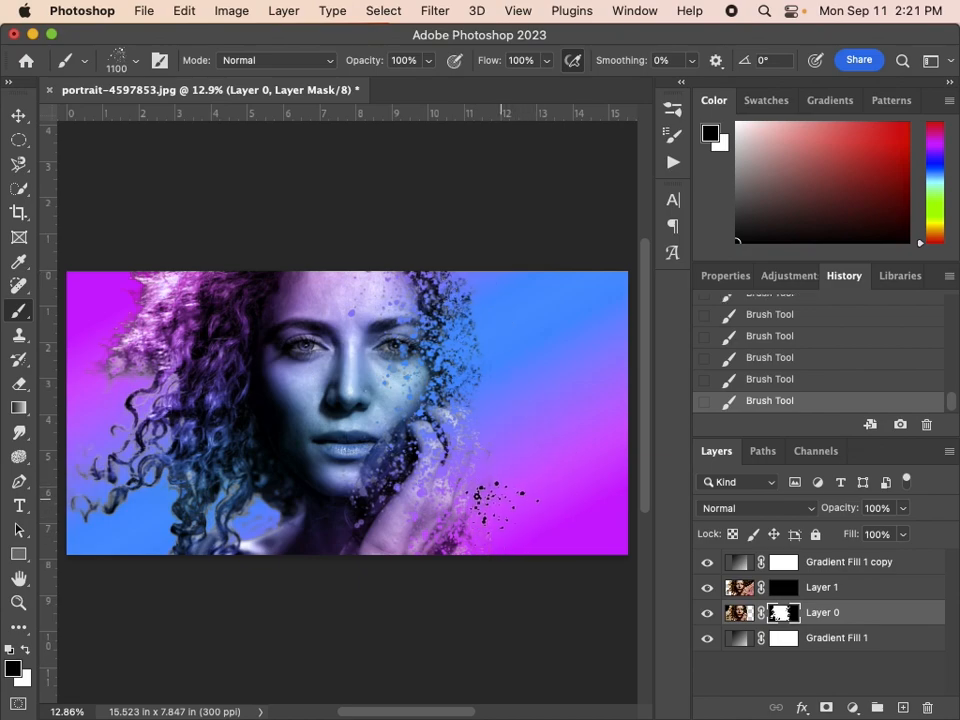
Reveal large fragments of the stretched copy across the empty area with white size 1600 spatter on Layer 1's mask
click(788, 588)
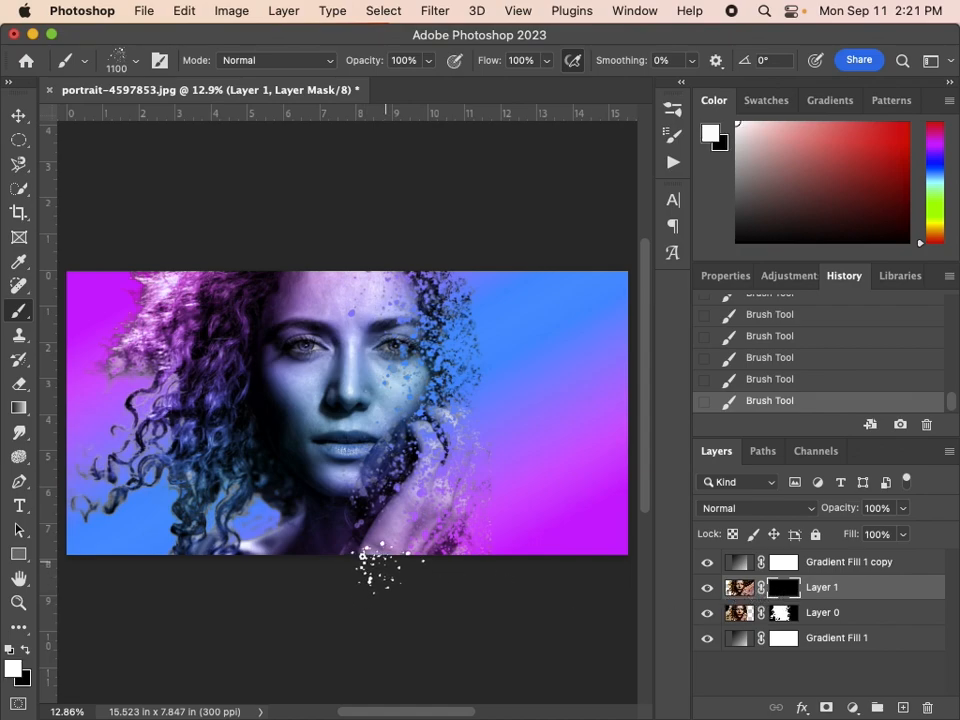
click(25, 650)
key(bracketright)
key(bracketright)
key(bracketright)
key(bracketright)
key(bracketright)
drag(563, 324, 581, 587)
Add denser, finer white spatter beside the hair on Layer 1's mask, reducing the brush to size 700
key(bracketleft)
key(bracketleft)
key(bracketleft)
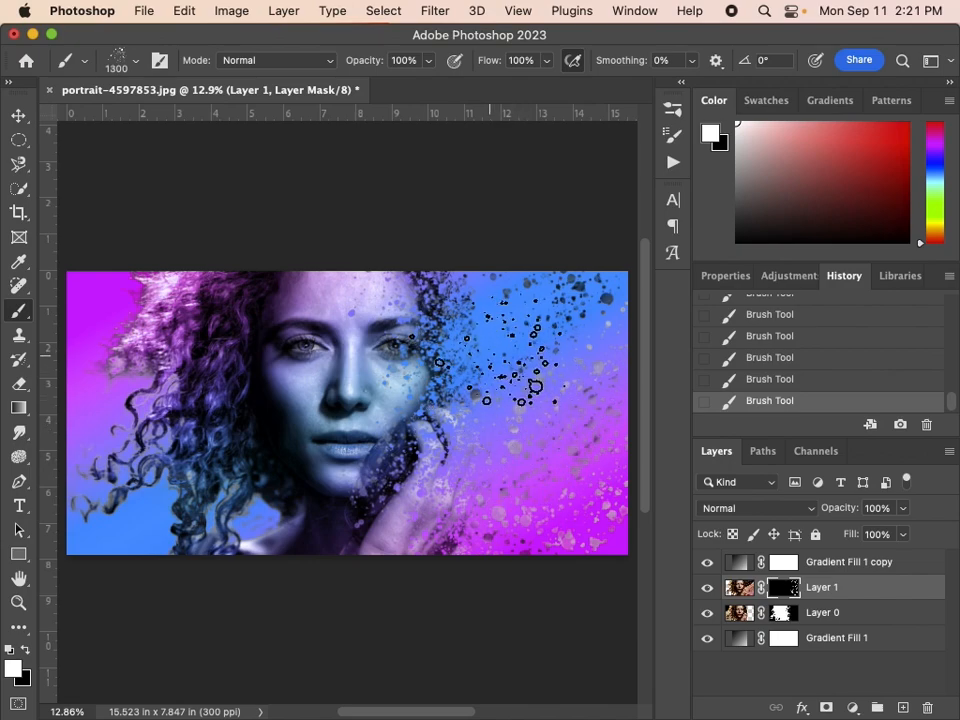
key(bracketleft)
key(bracketleft)
key(bracketleft)
key(bracketleft)
key(bracketleft)
key(bracketleft)
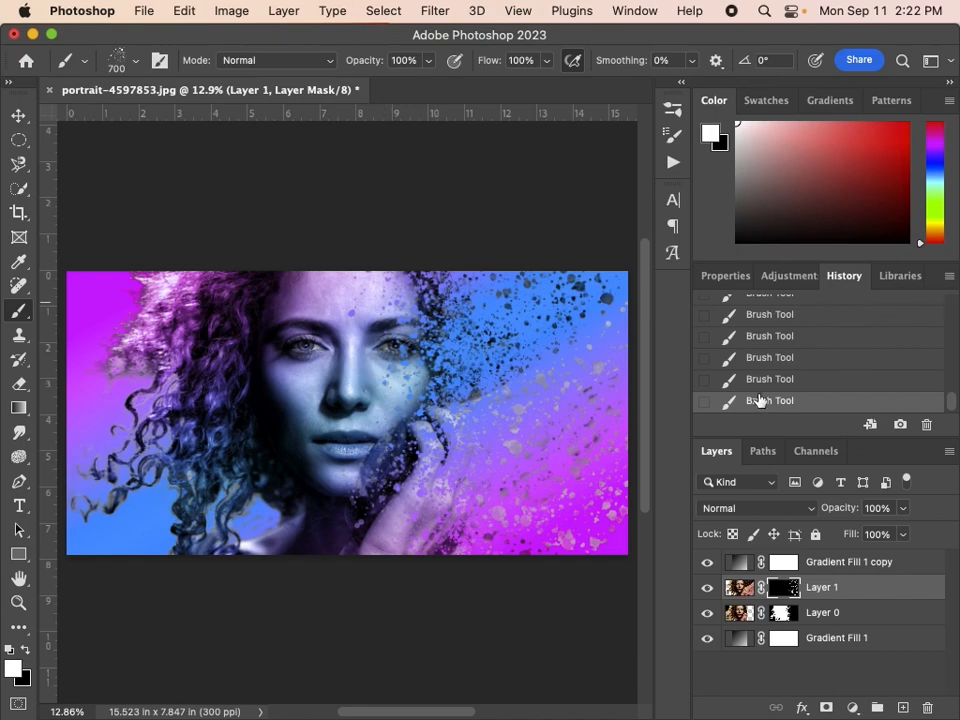
Add a new empty layer above the Gradient Fill 1 copy layer
click(866, 559)
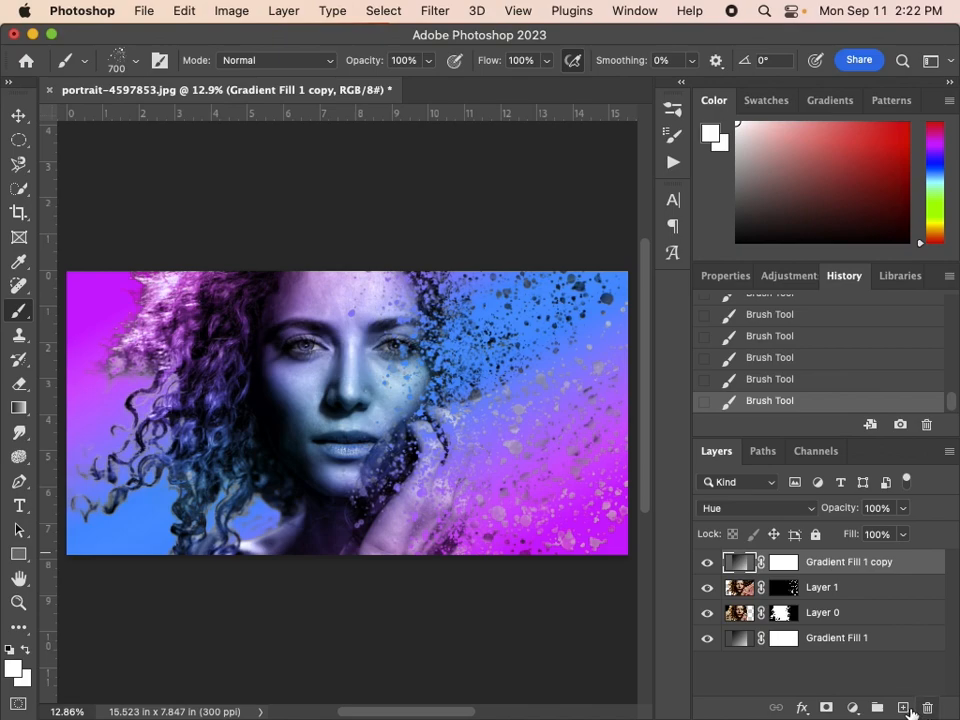
click(903, 707)
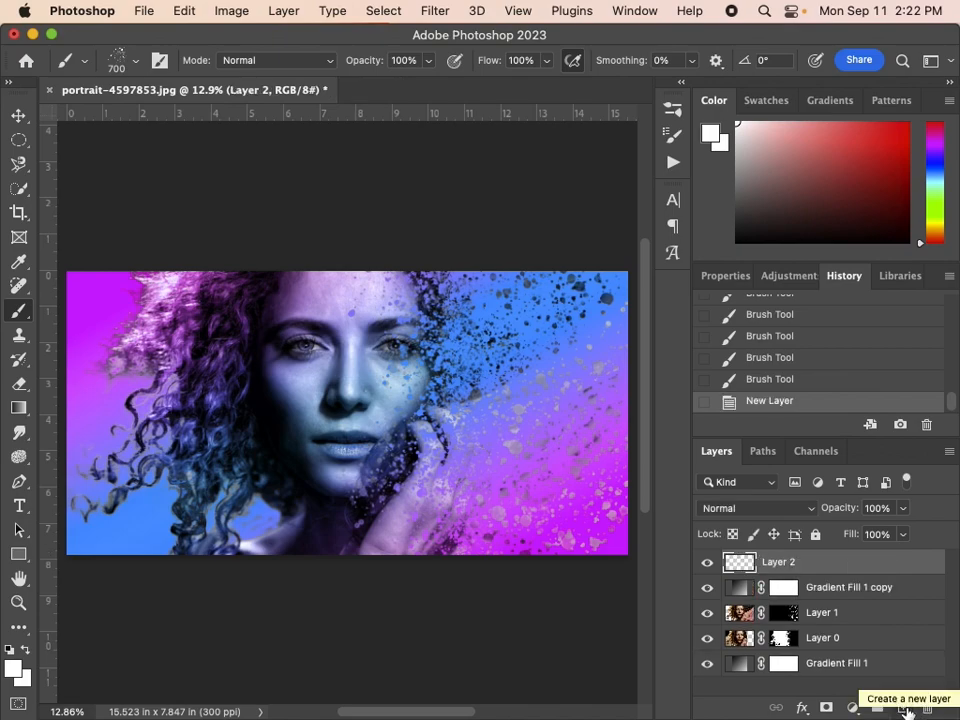
Set the brush to Soft Round from the General Brushes at size 200 for painting the woman's right eye
key(z)
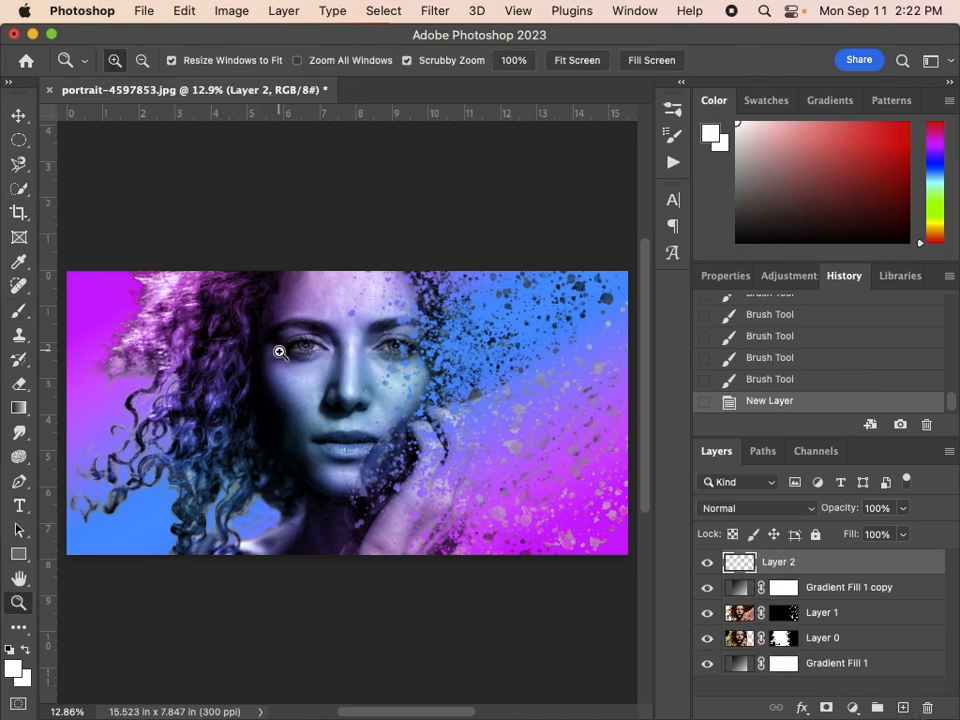
drag(294, 339, 452, 407)
scroll(473, 469, up, 2)
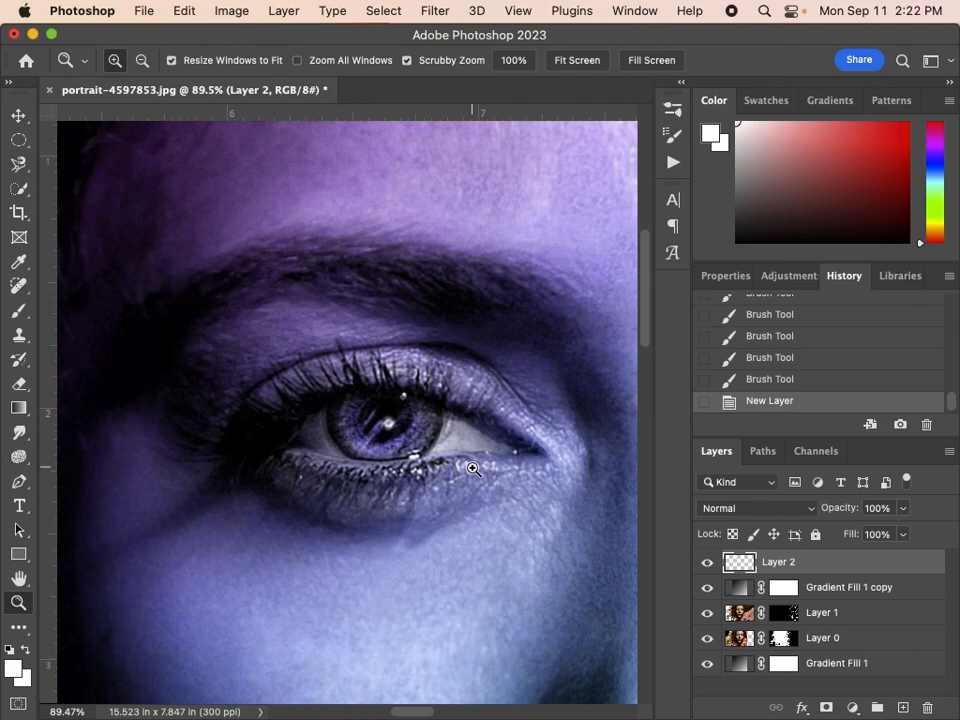
key(b)
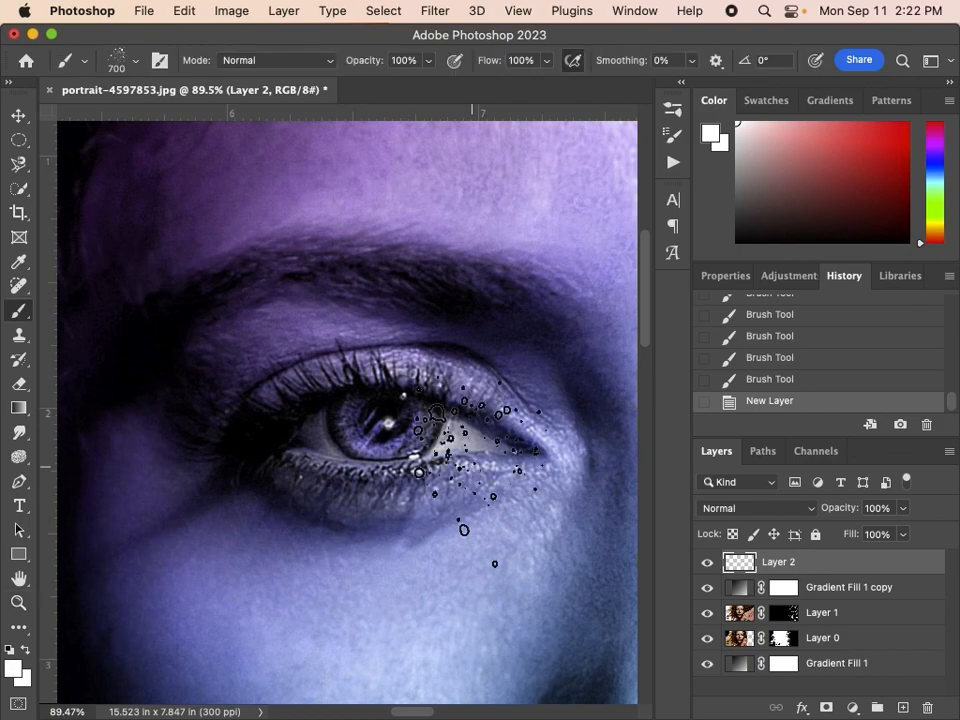
click(135, 62)
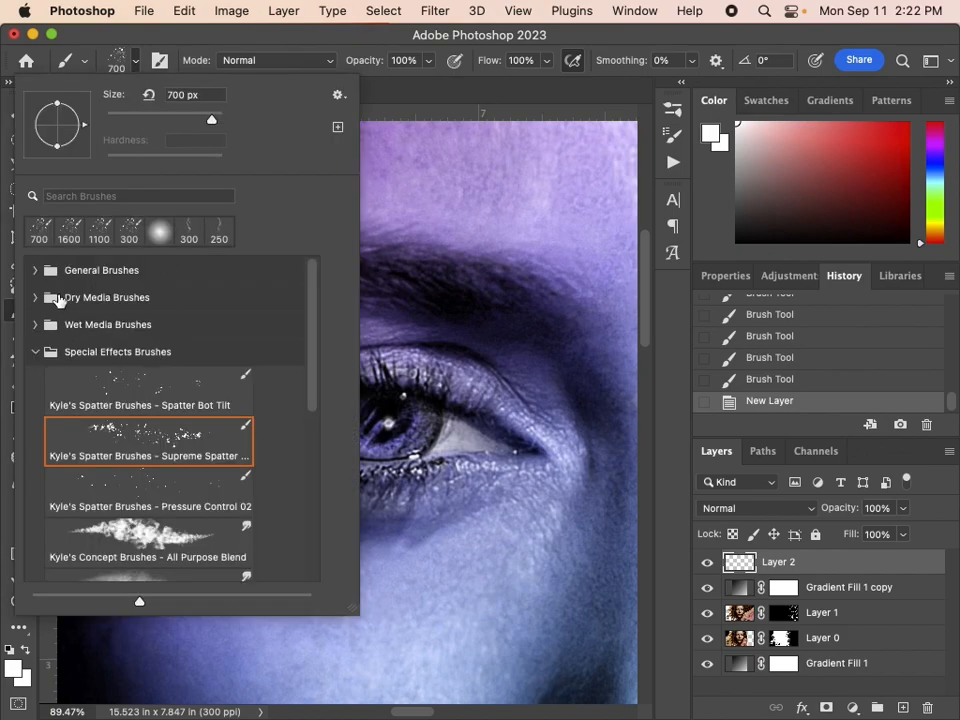
click(40, 352)
click(35, 270)
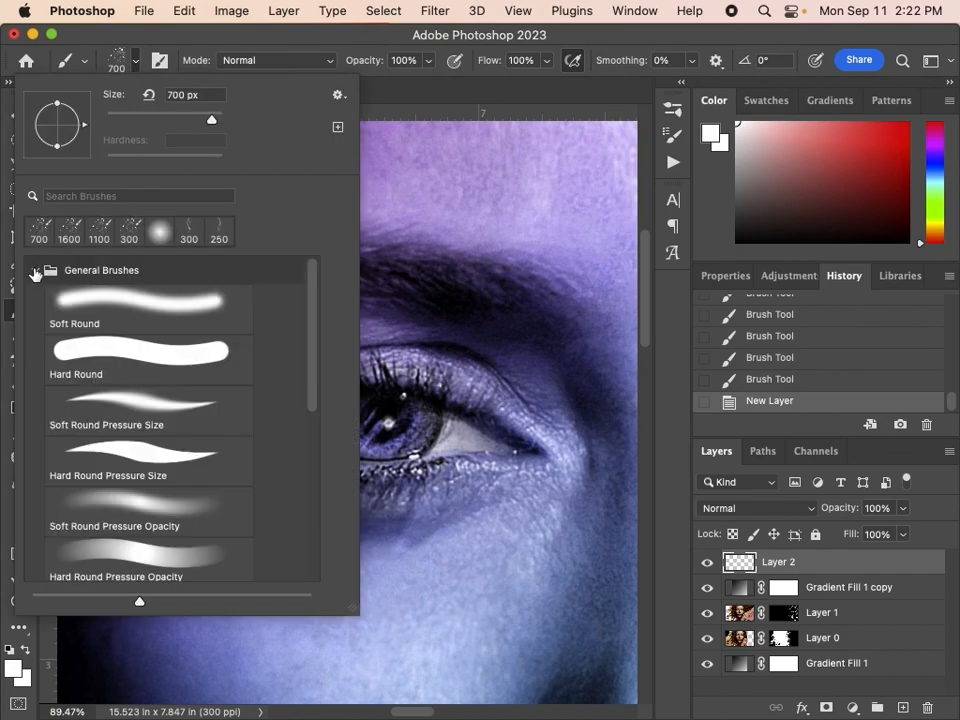
click(122, 302)
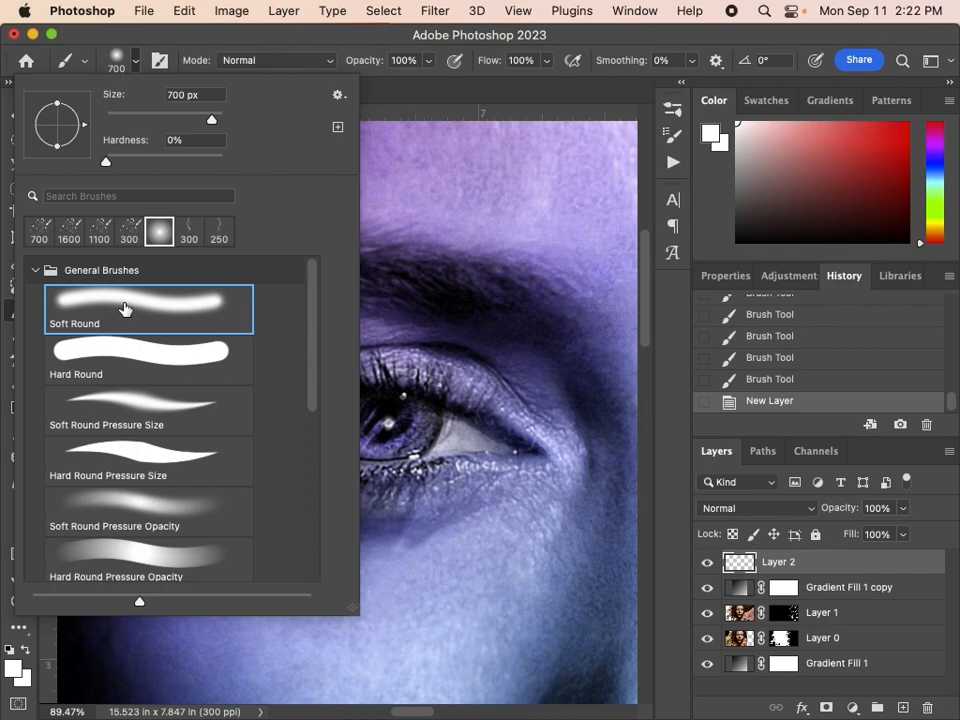
scroll(124, 308, down, 3)
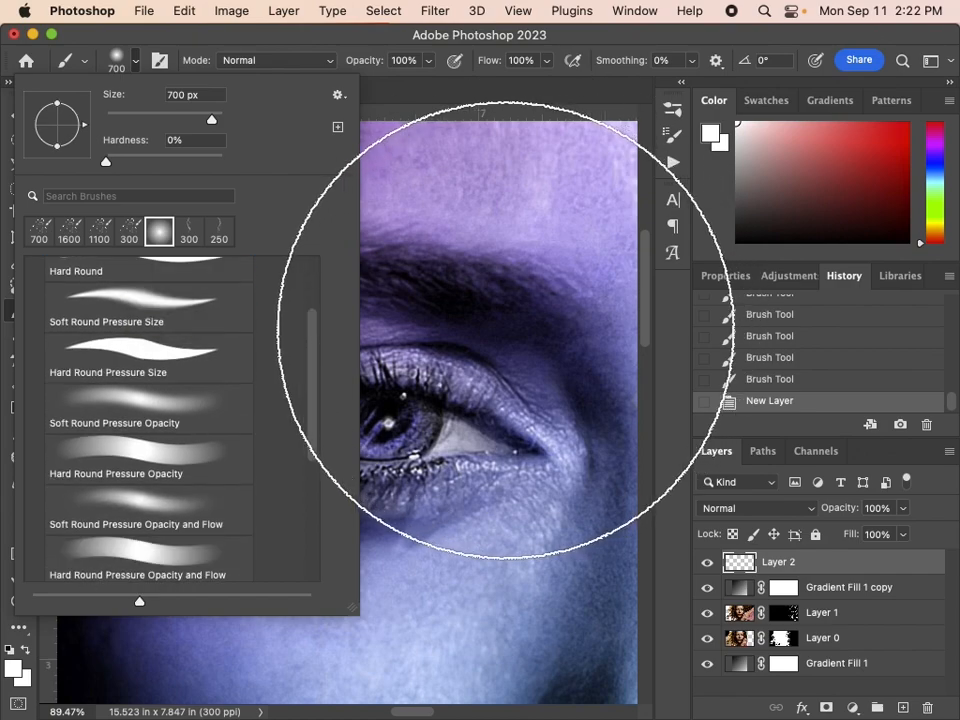
click(499, 35)
key(bracketleft)
key(bracketleft)
key(bracketleft)
key(bracketleft)
key(bracketleft)
key(bracketleft)
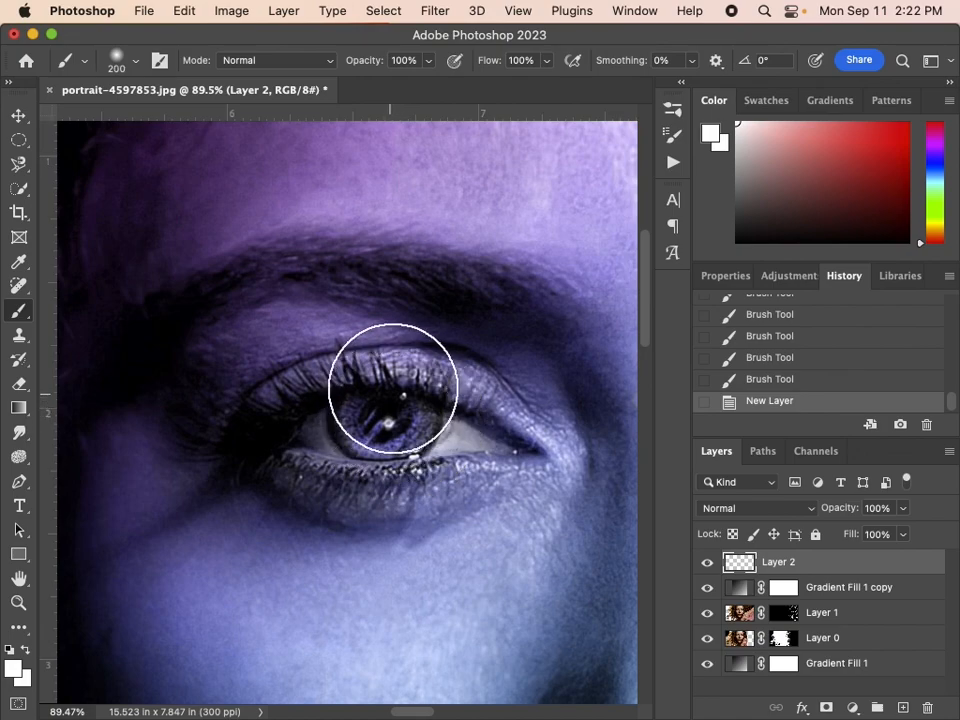
Flatten the brush tip into an ellipse at an angle of -7° and reduce it to size 175 to fit the iris
click(136, 66)
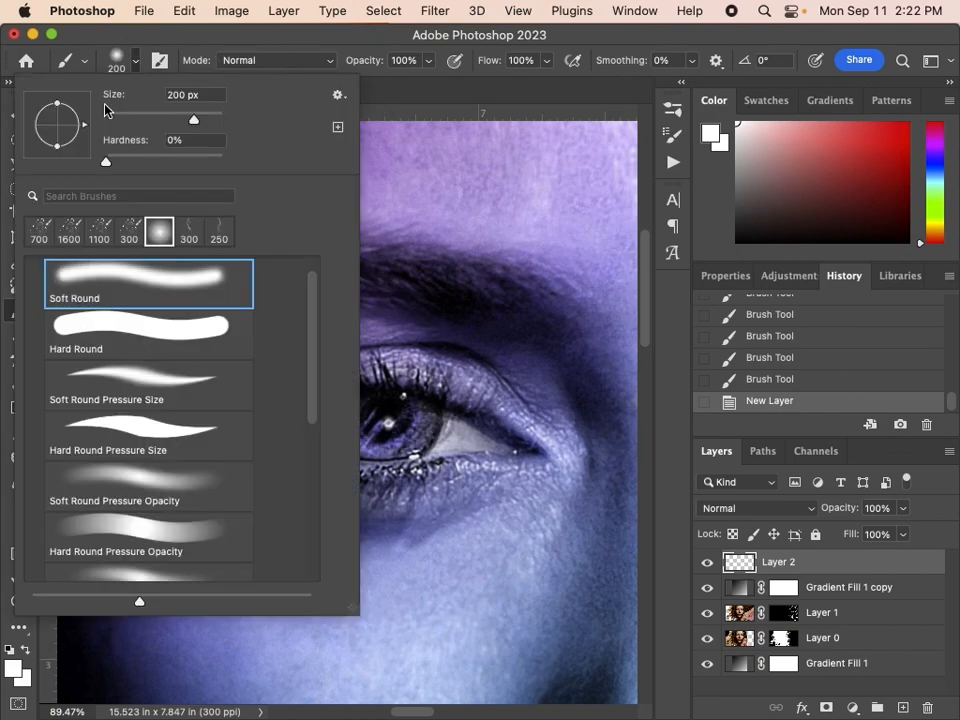
mouse_move(58, 105)
mouse_down()
mouse_move(58, 118)
mouse_move(58, 106)
mouse_move(89, 135)
mouse_up()
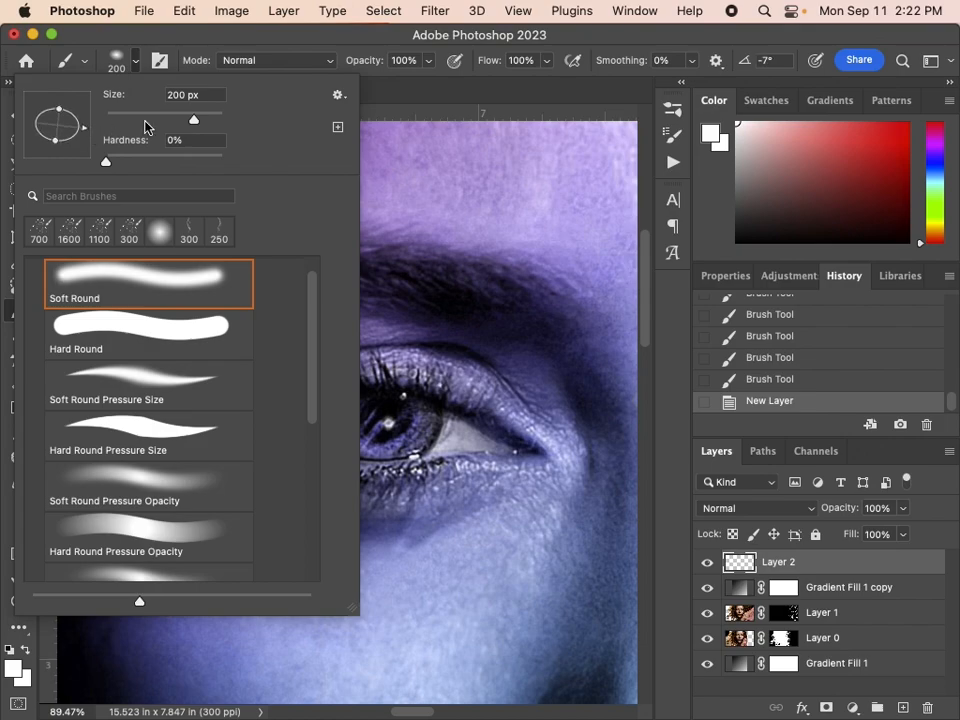
click(263, 35)
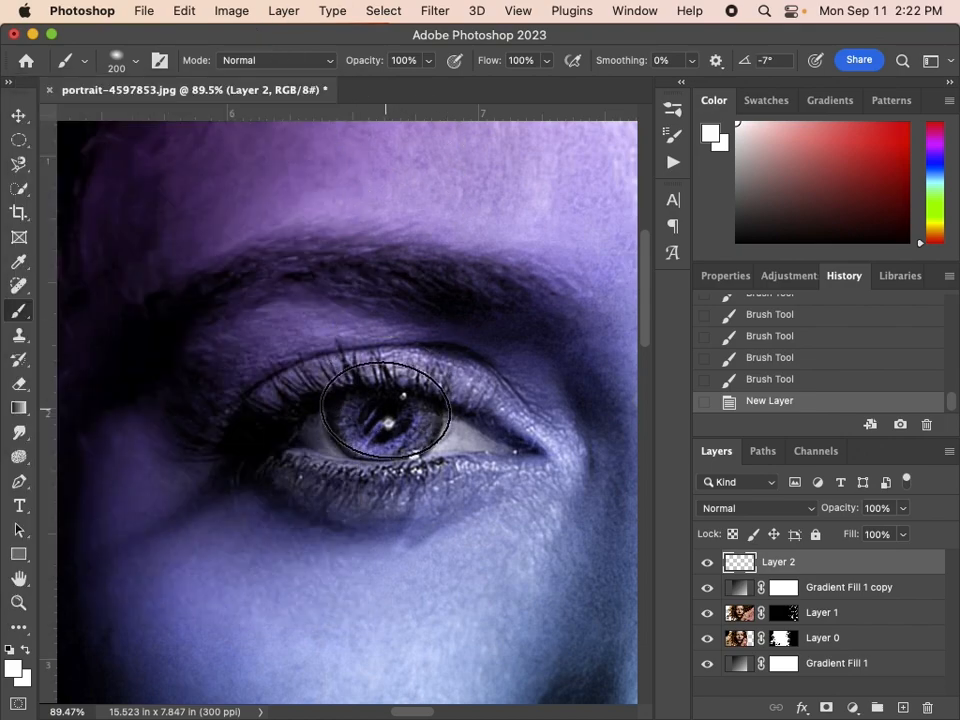
key(bracketleft)
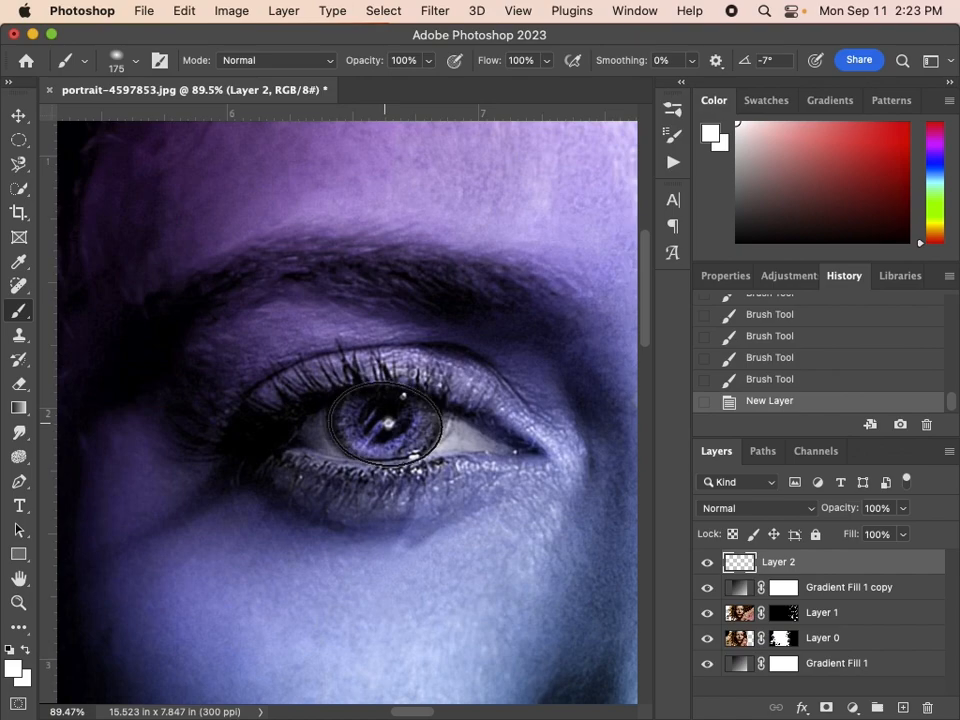
Paint the iris on the new layer with two bright purple dabs, undoing a trial white dab first
click(384, 424)
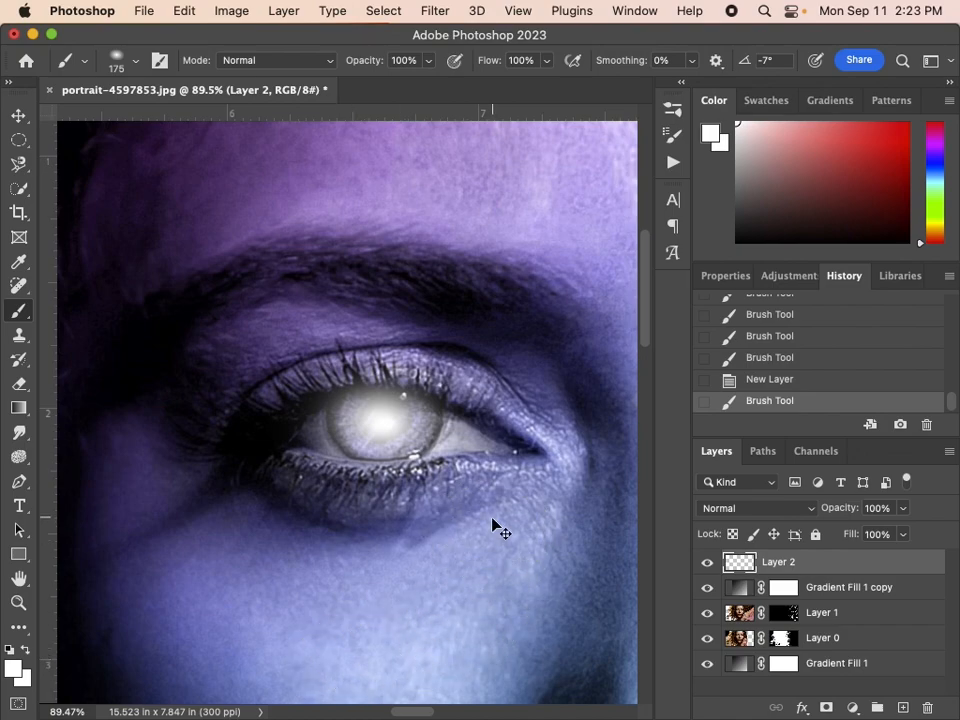
key(super+z)
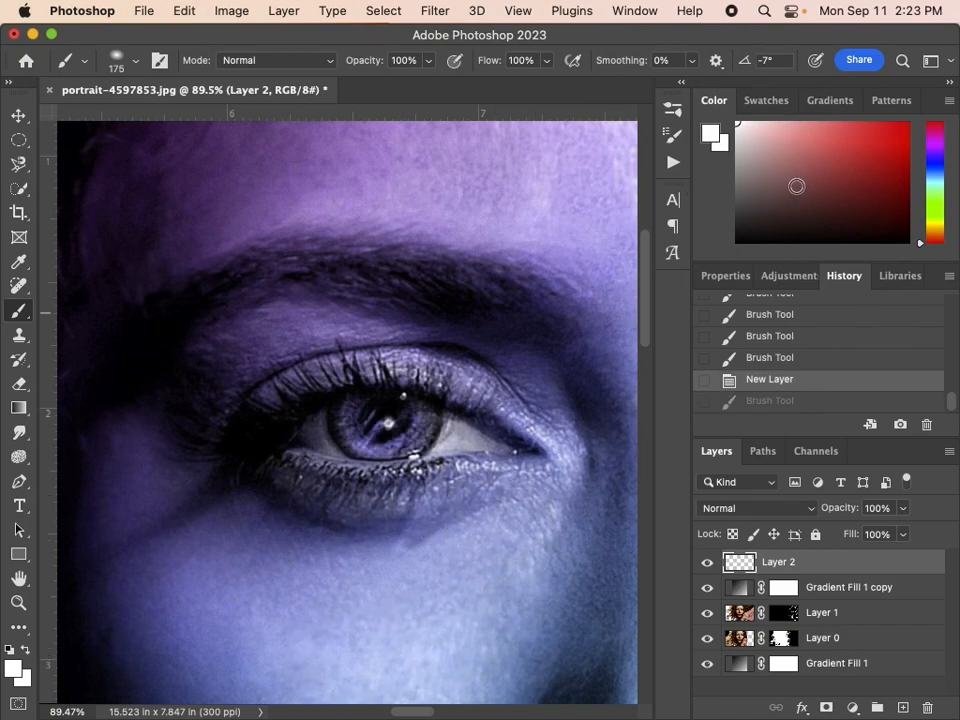
mouse_move(938, 174)
mouse_down()
mouse_move(938, 139)
mouse_move(913, 120)
mouse_up()
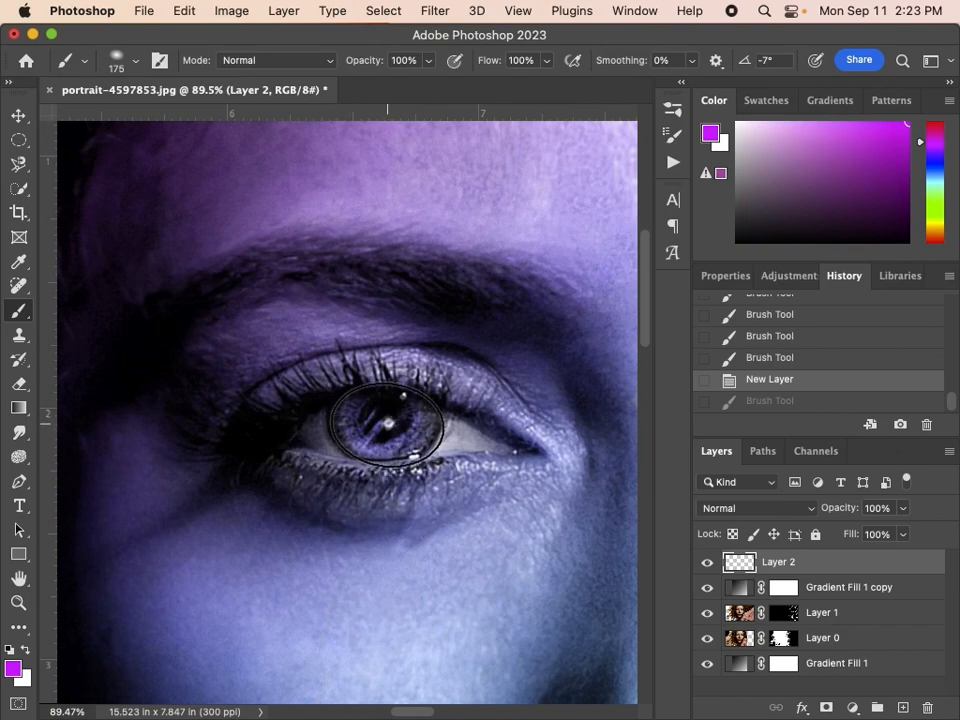
click(384, 420)
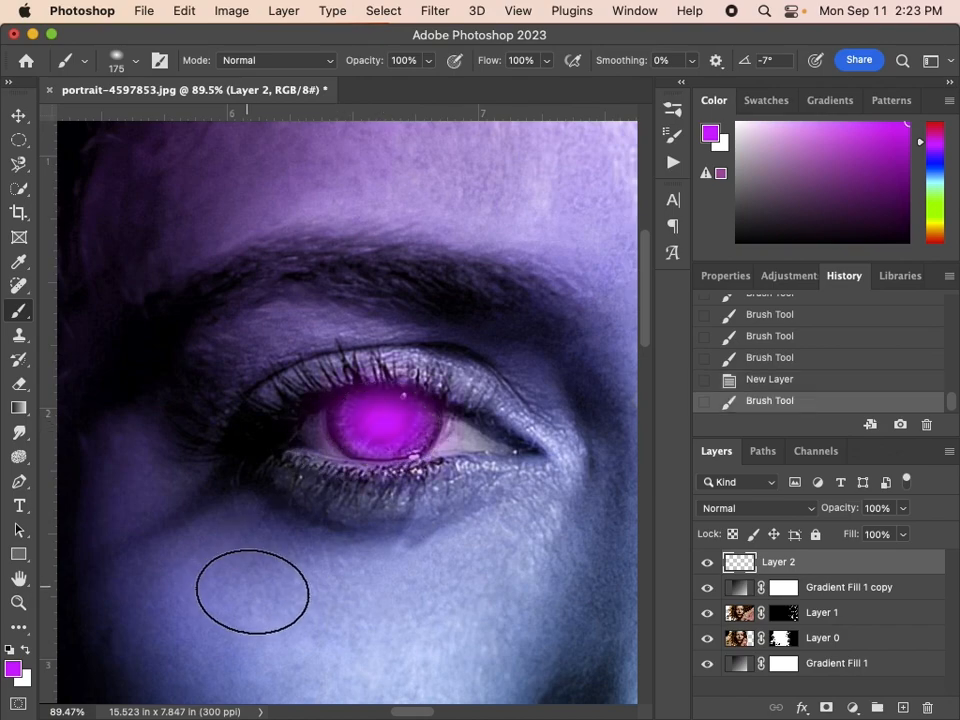
click(386, 424)
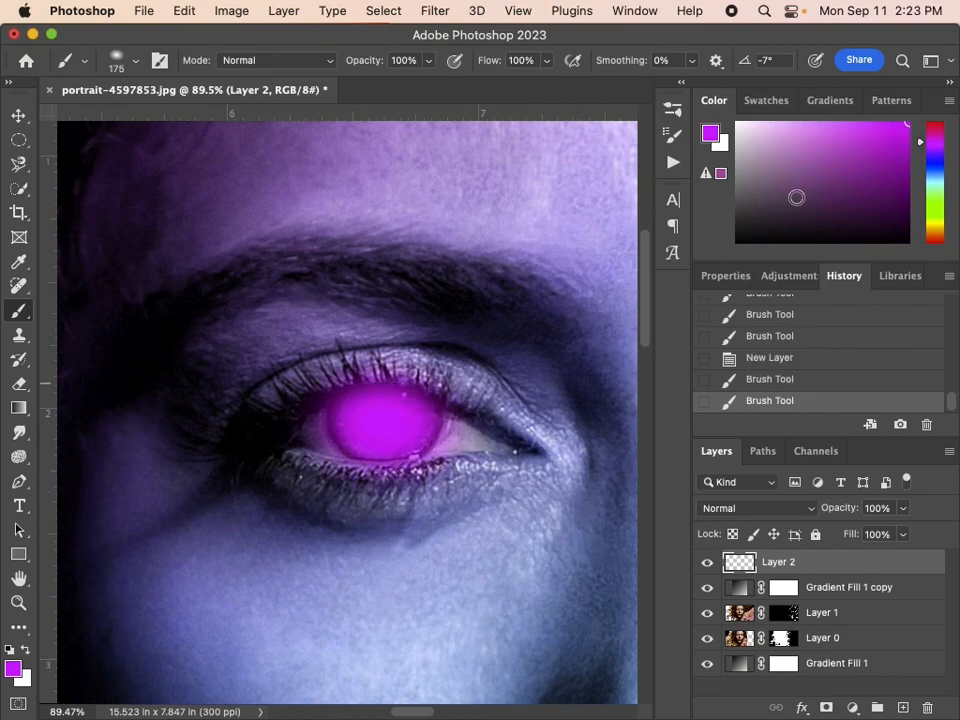
Paint a white glowing highlight over the middle of the purple iris, undoing the extra second dab
drag(778, 159, 697, 98)
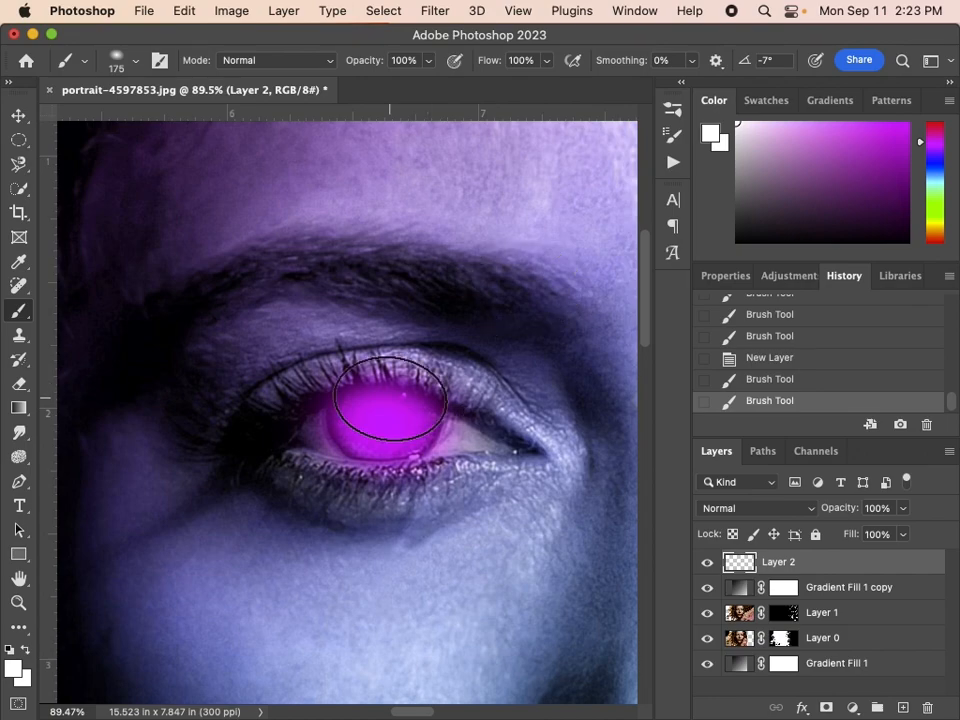
click(383, 422)
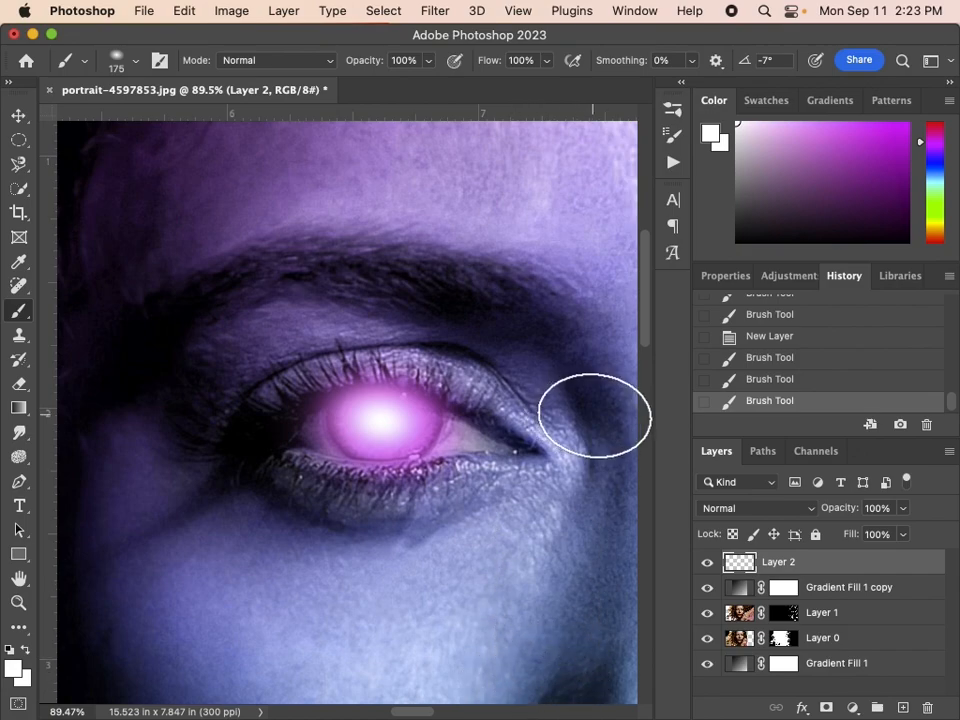
click(383, 425)
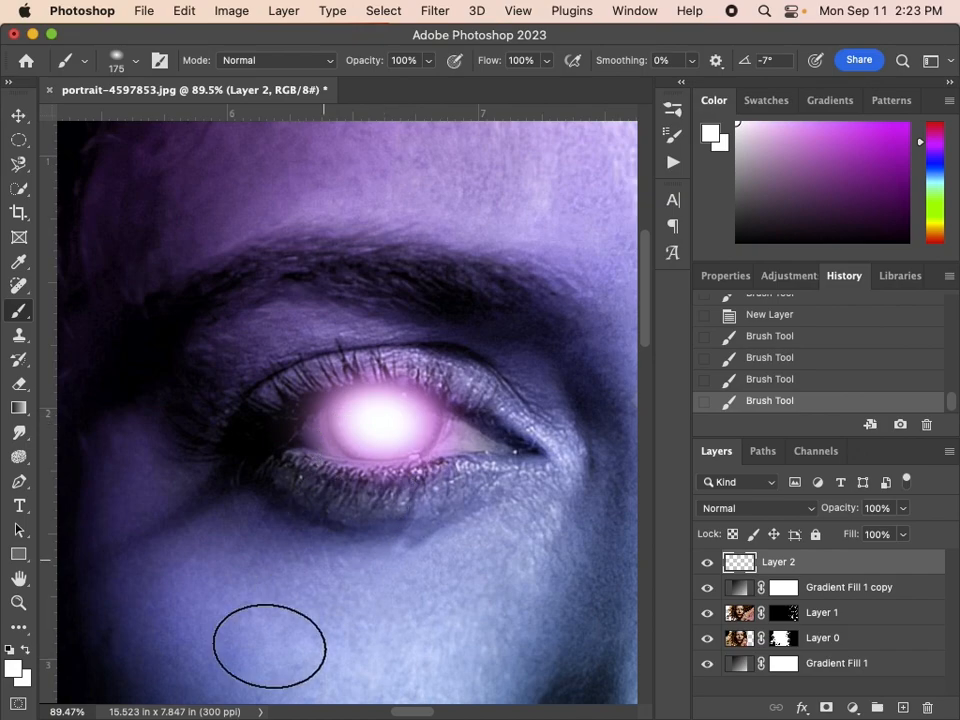
key(super+z)
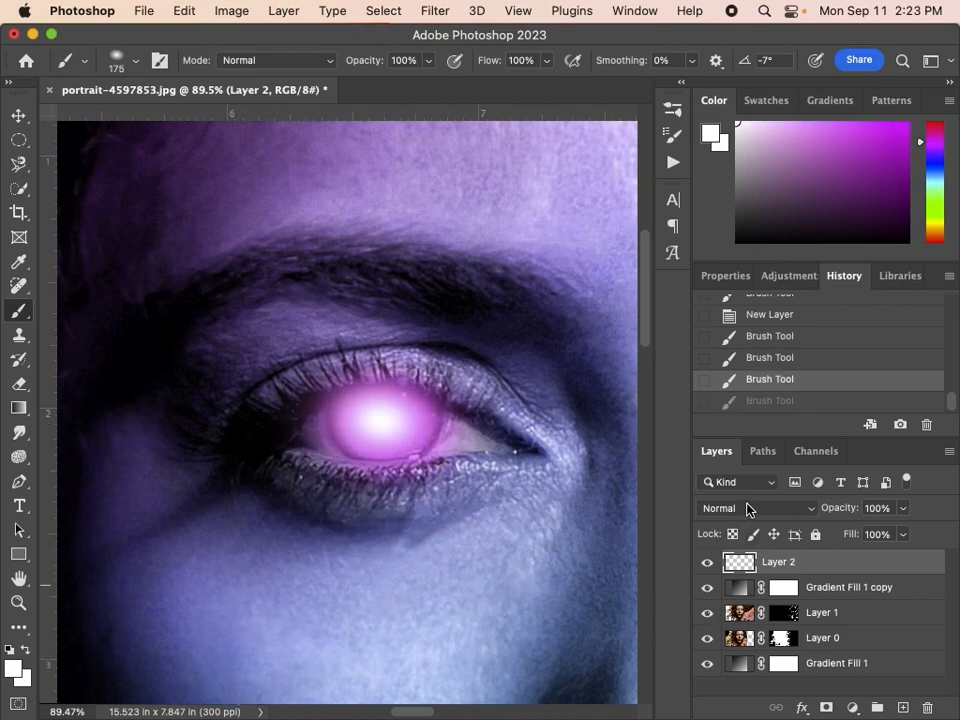
Set the iris layer's blend mode to Screen and add a new empty layer above it
click(748, 509)
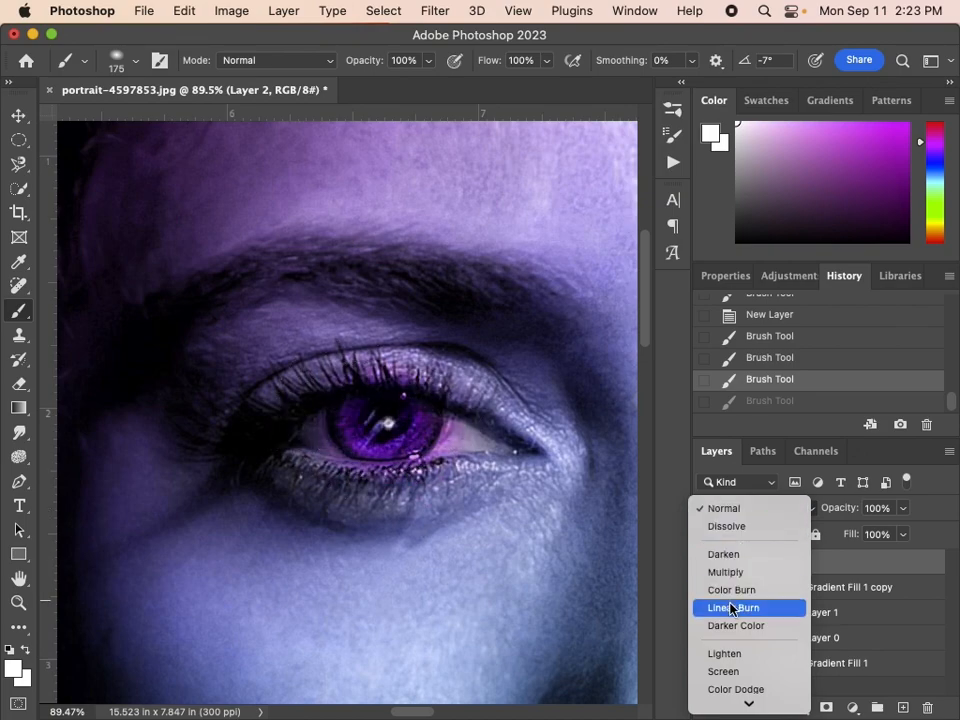
click(728, 681)
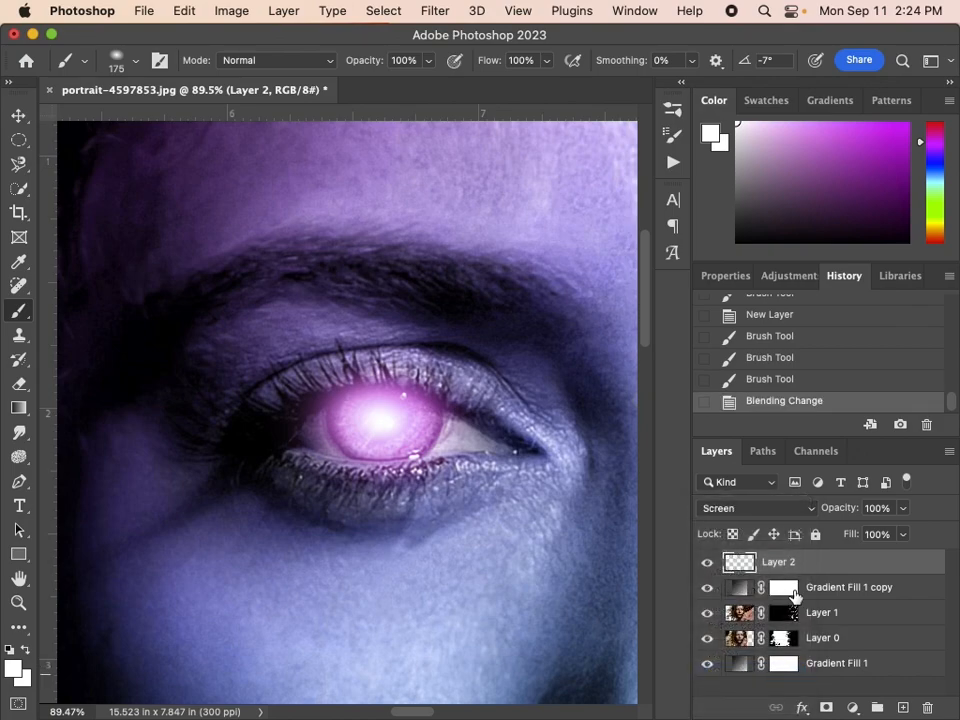
click(903, 709)
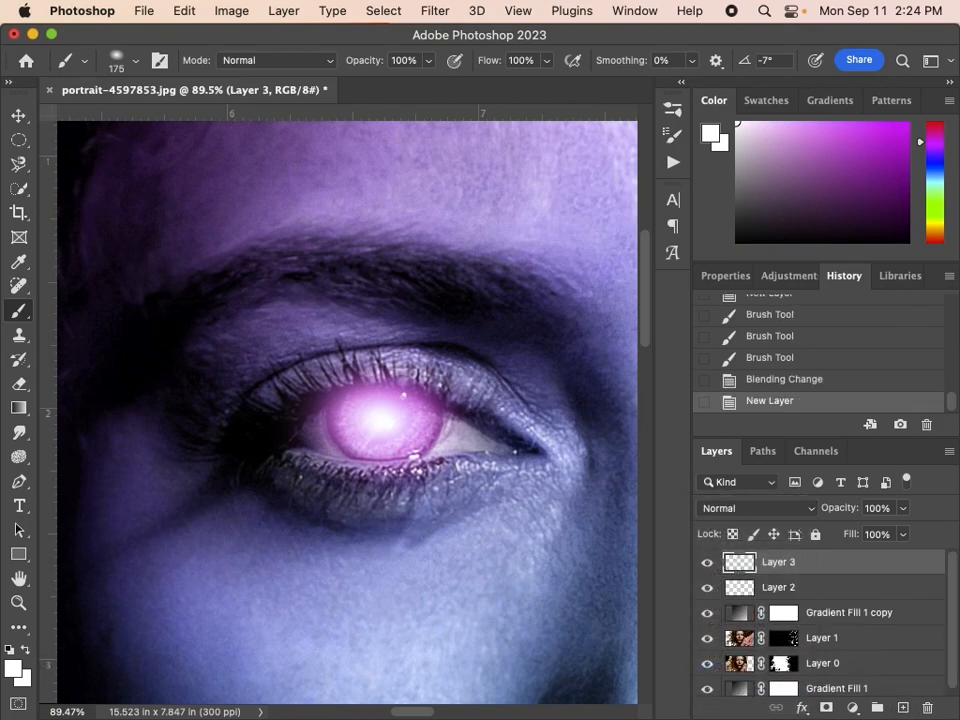
Choose the Lightning Pack 4 - 1 brush from Free Lightning Photoshop Brushes 4 at size 220 px and angle -18°
click(133, 64)
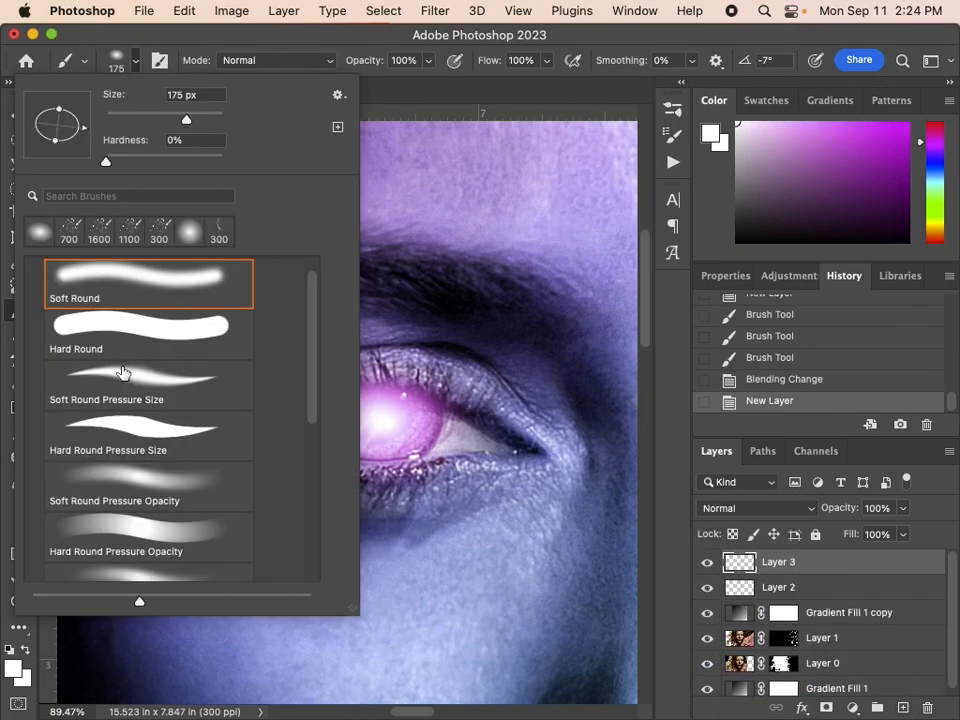
scroll(80, 290, up, 1)
click(35, 270)
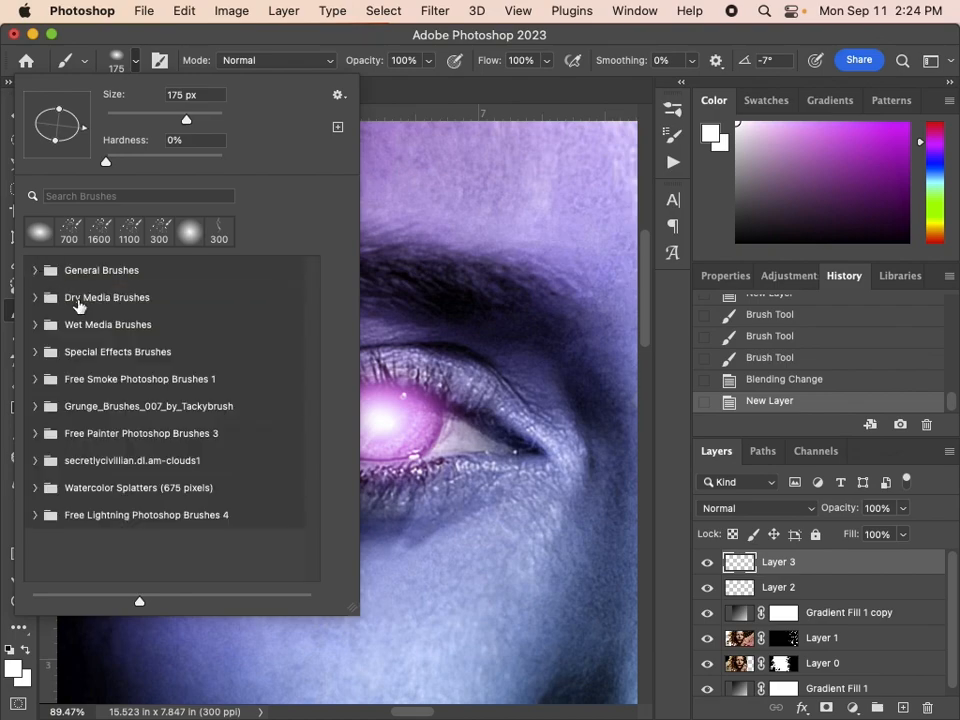
click(35, 515)
scroll(146, 492, down, 2)
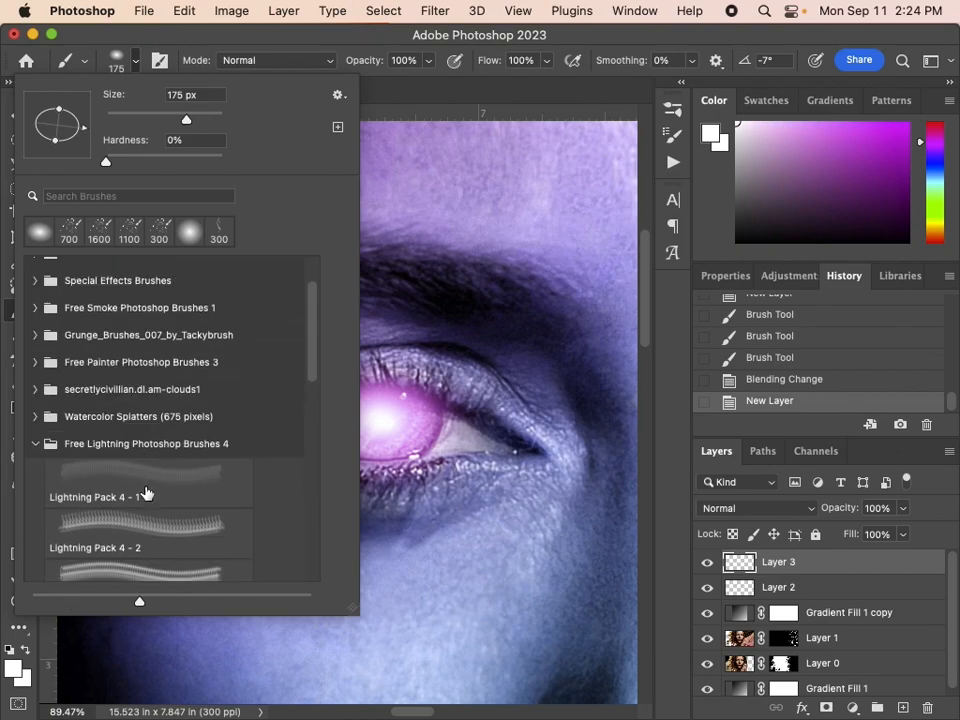
click(127, 484)
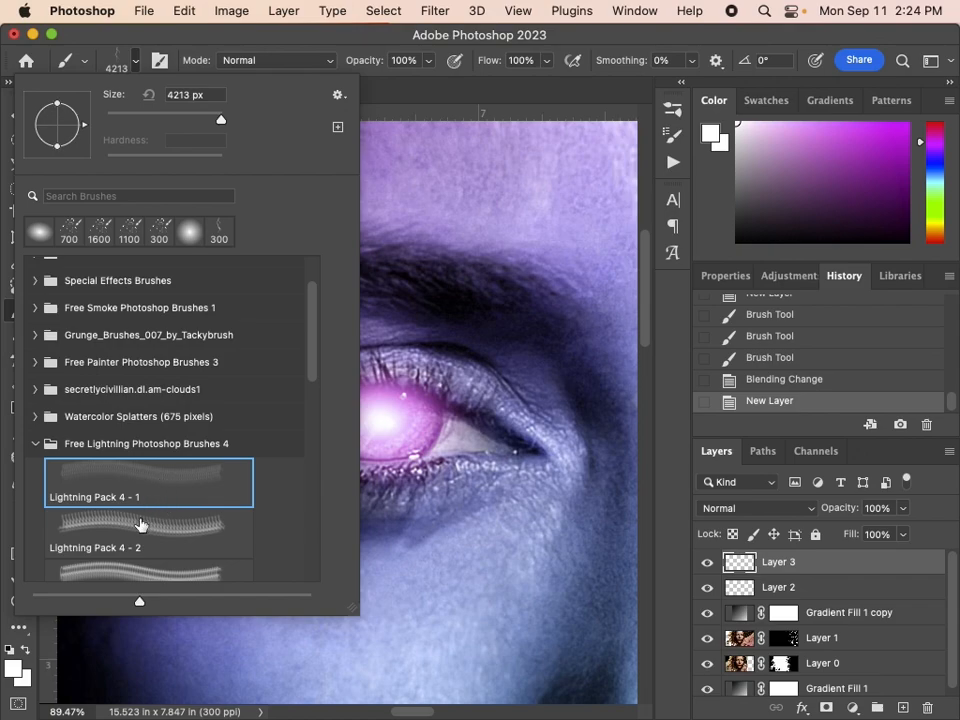
drag(85, 131, 92, 138)
drag(170, 121, 196, 119)
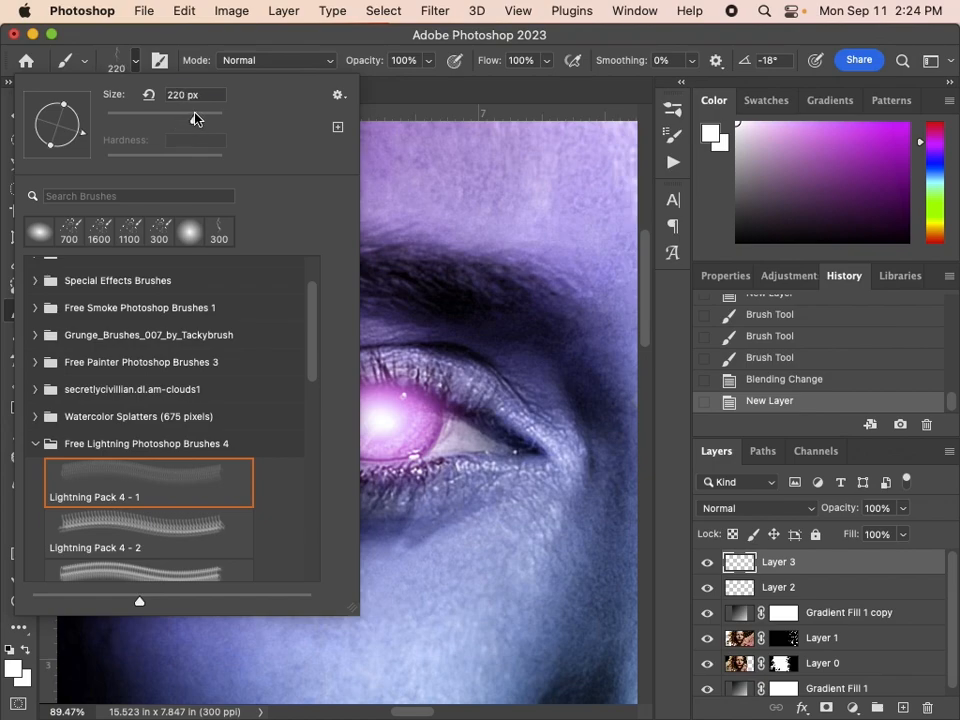
click(338, 44)
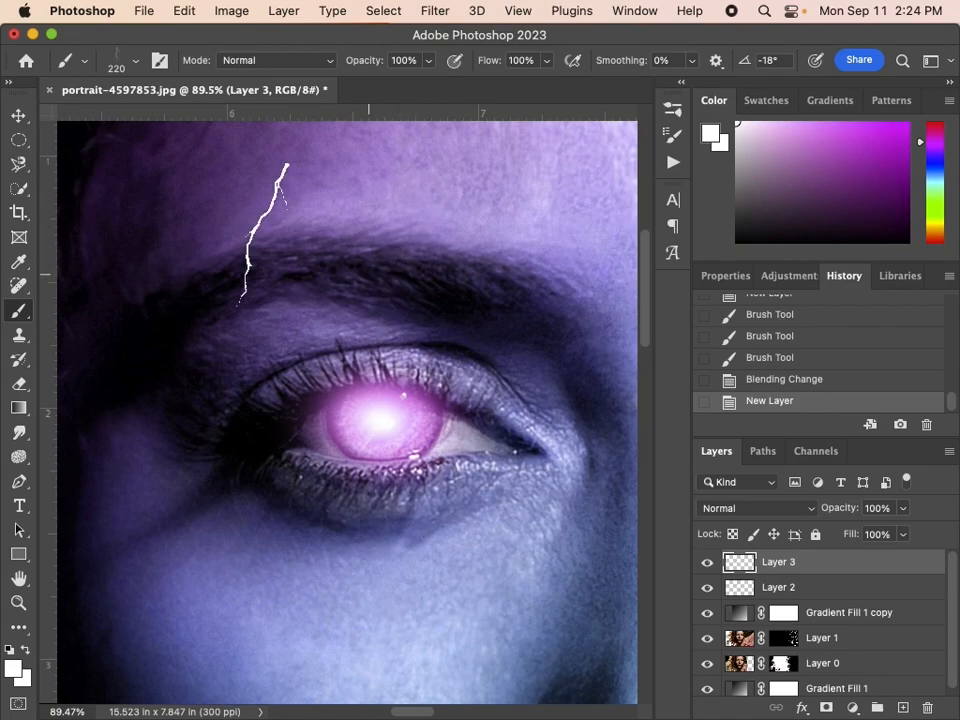
Rotate the lightning brush to 95°, choose a light purple color and stamp a bolt twice from the iris toward the eye's inner corner
click(124, 67)
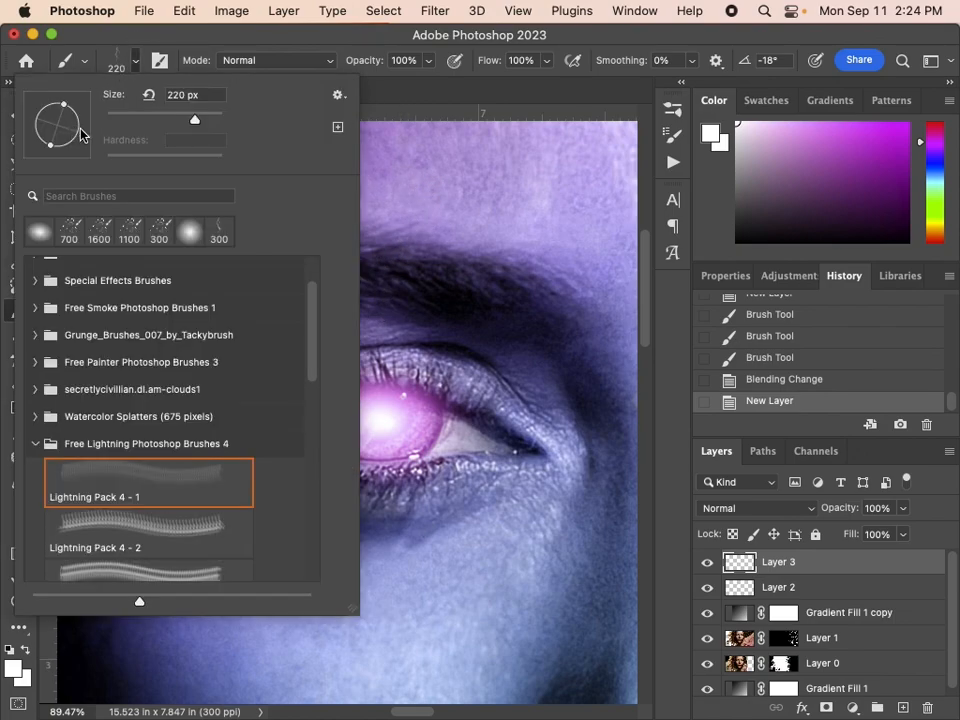
drag(24, 110, 52, 92)
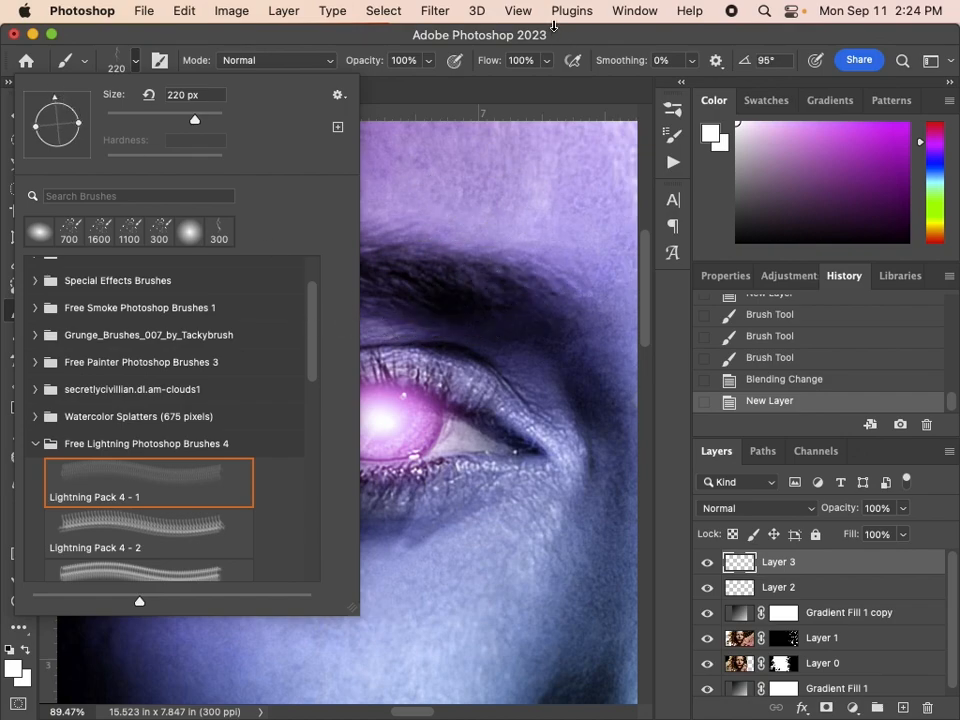
click(555, 47)
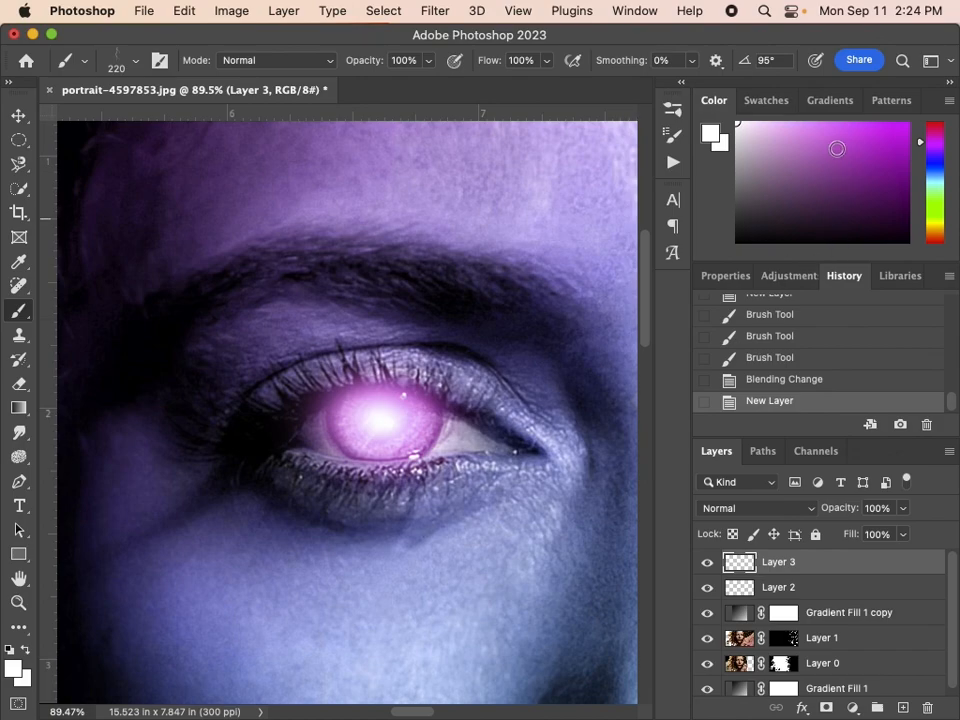
click(815, 119)
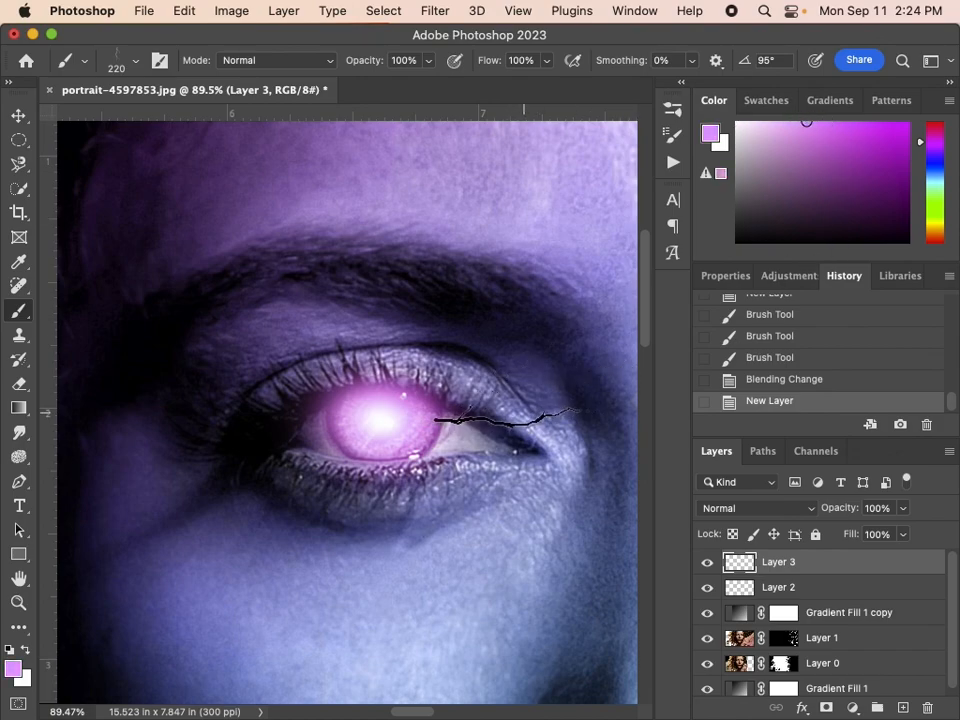
click(524, 411)
click(525, 410)
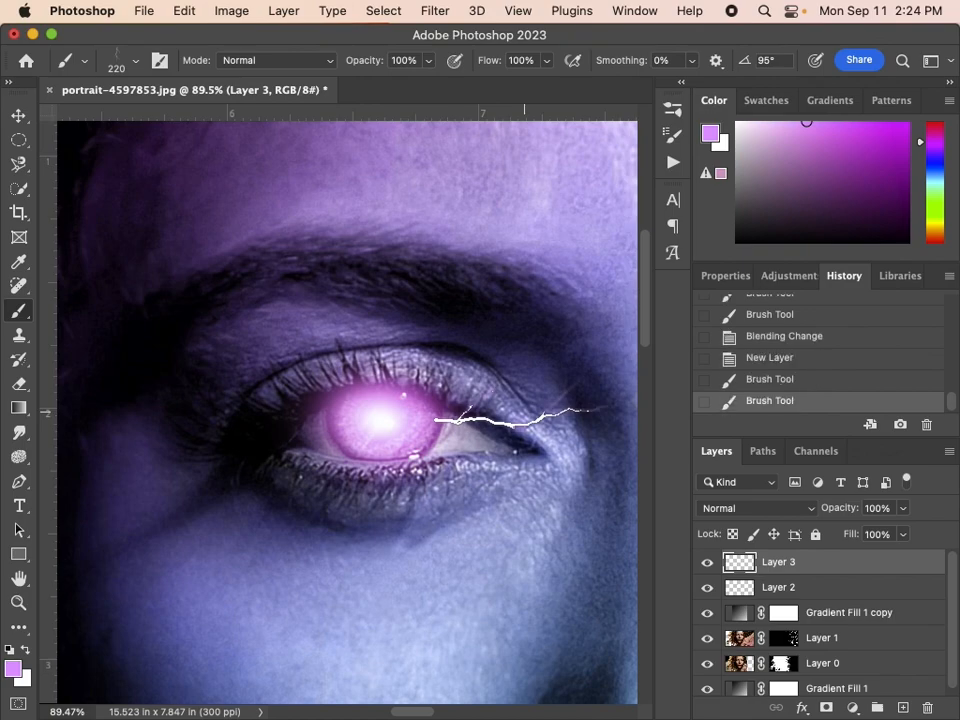
Stamp a bolt from the iris down toward the outer cheek using Lightning Pack 4 - 2 at size 268 px and angle -53°
click(125, 64)
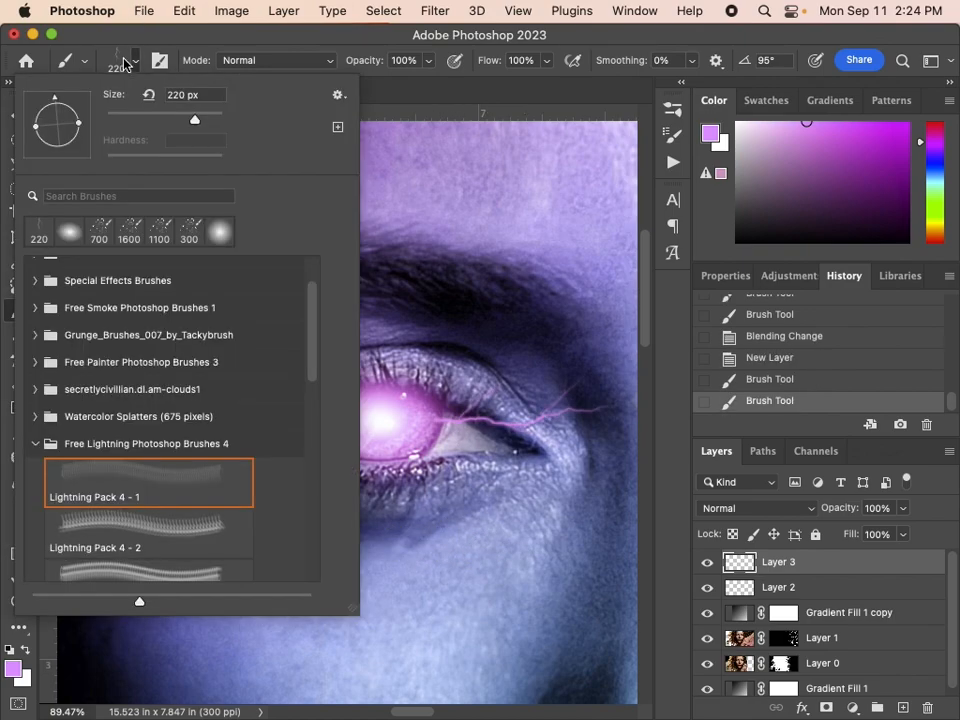
click(119, 543)
drag(84, 135, 75, 146)
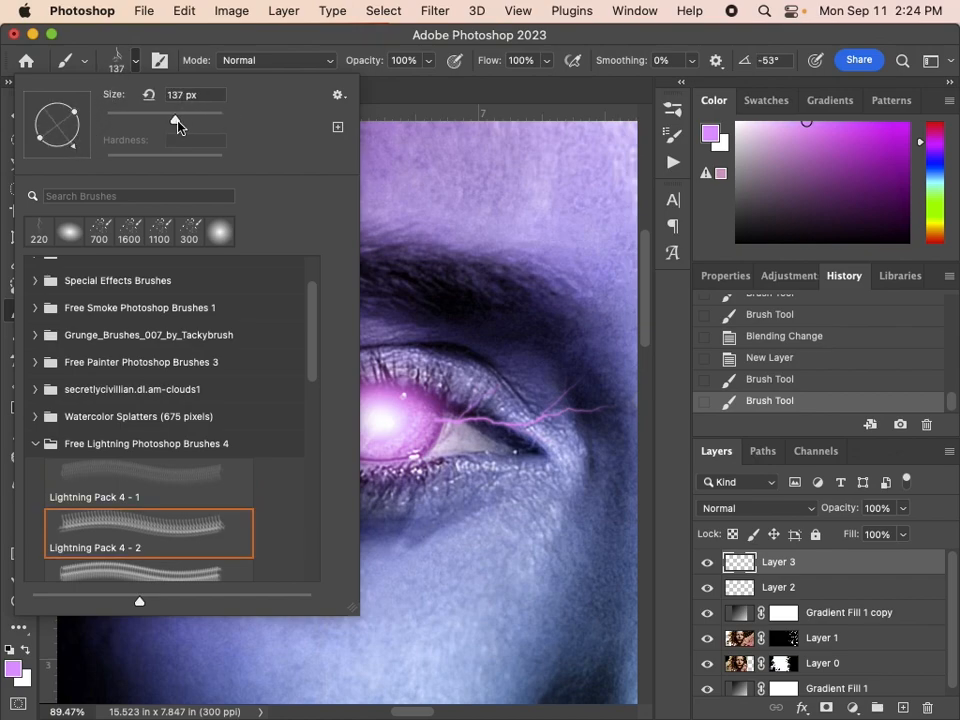
drag(191, 121, 198, 119)
click(251, 43)
click(255, 524)
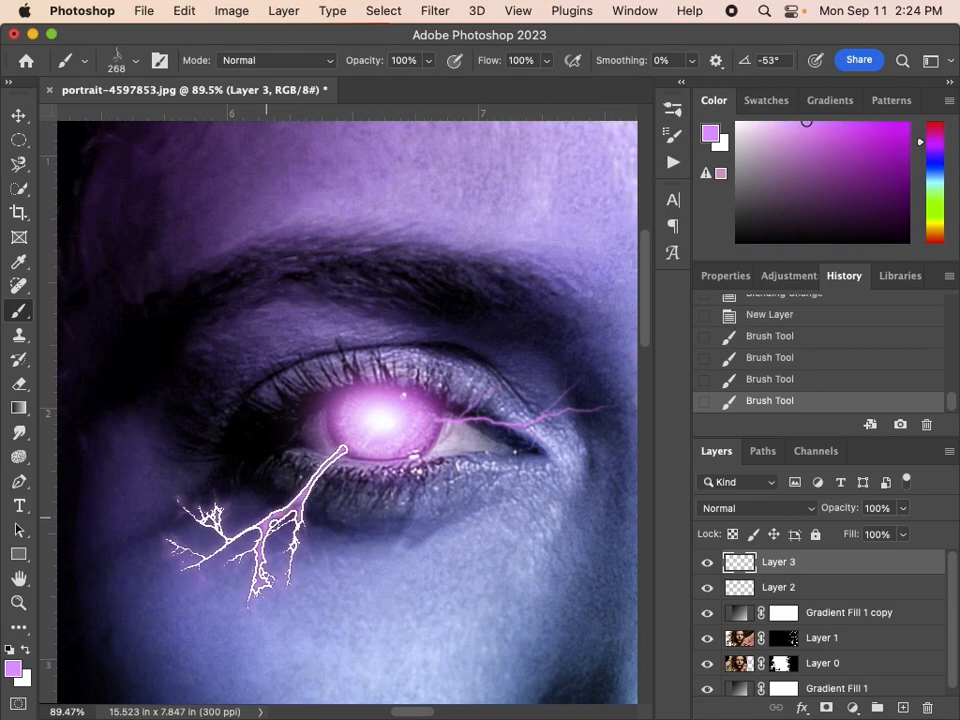
Stamp a bolt from the iris down toward the nose side using Lightning Pack 4 - 3 at size 316 px and angle 36°
click(116, 60)
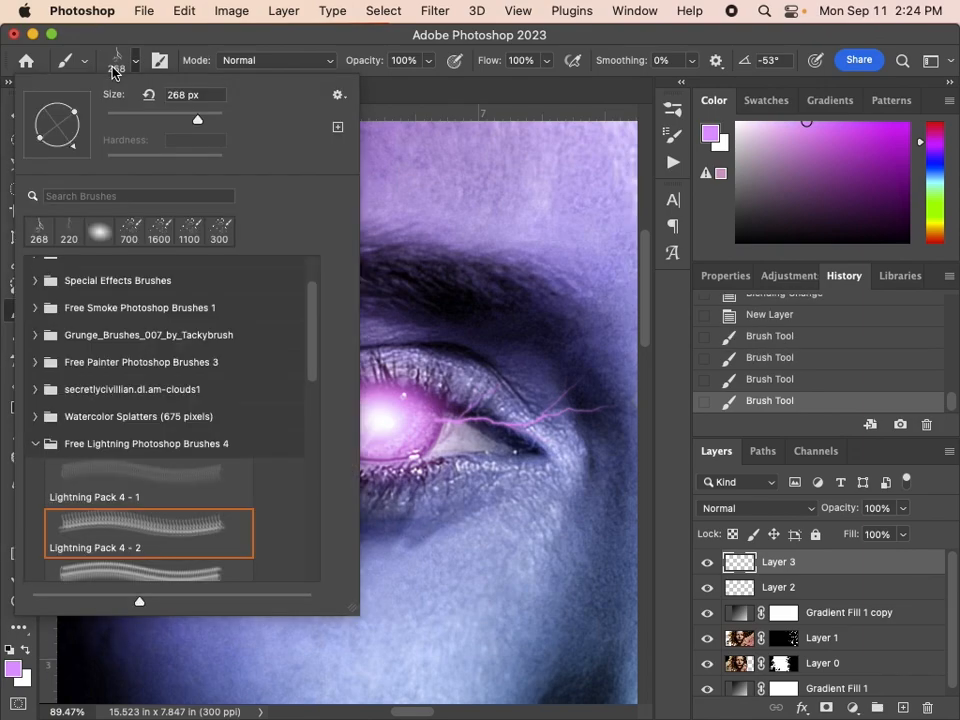
scroll(150, 550, down, 1)
click(155, 535)
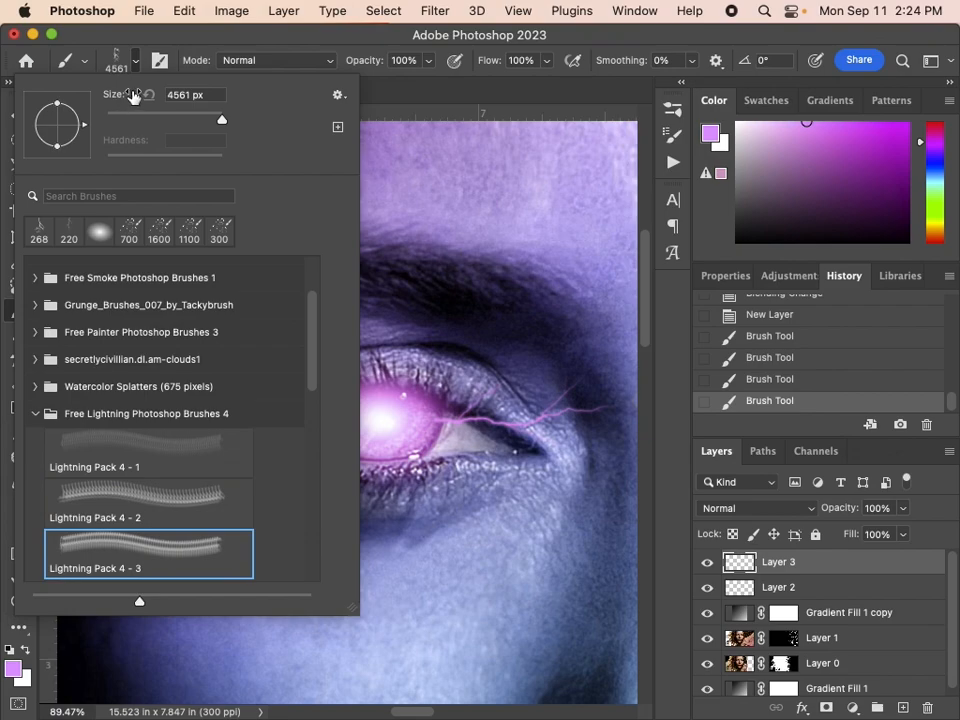
drag(220, 122, 200, 122)
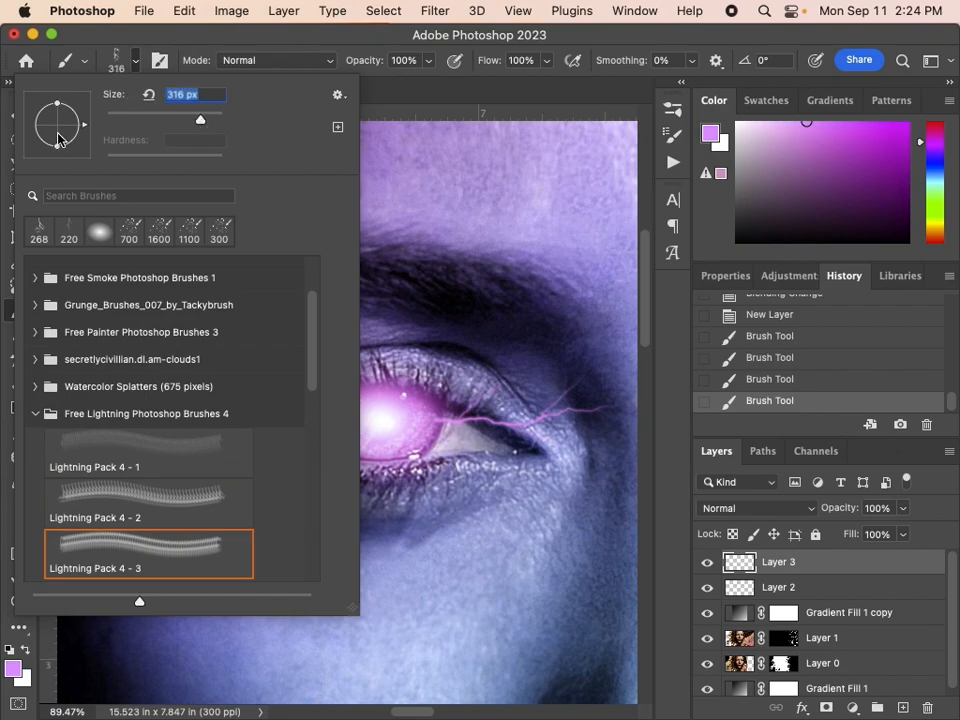
mouse_move(84, 128)
mouse_down()
mouse_move(84, 116)
mouse_move(121, 84)
mouse_up()
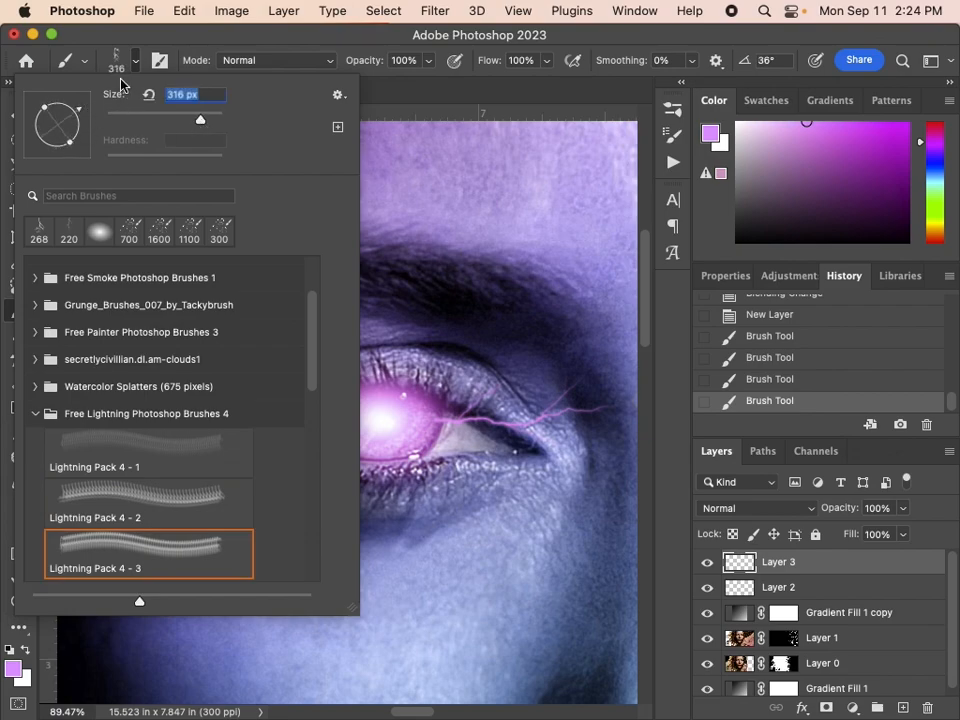
click(162, 43)
click(476, 522)
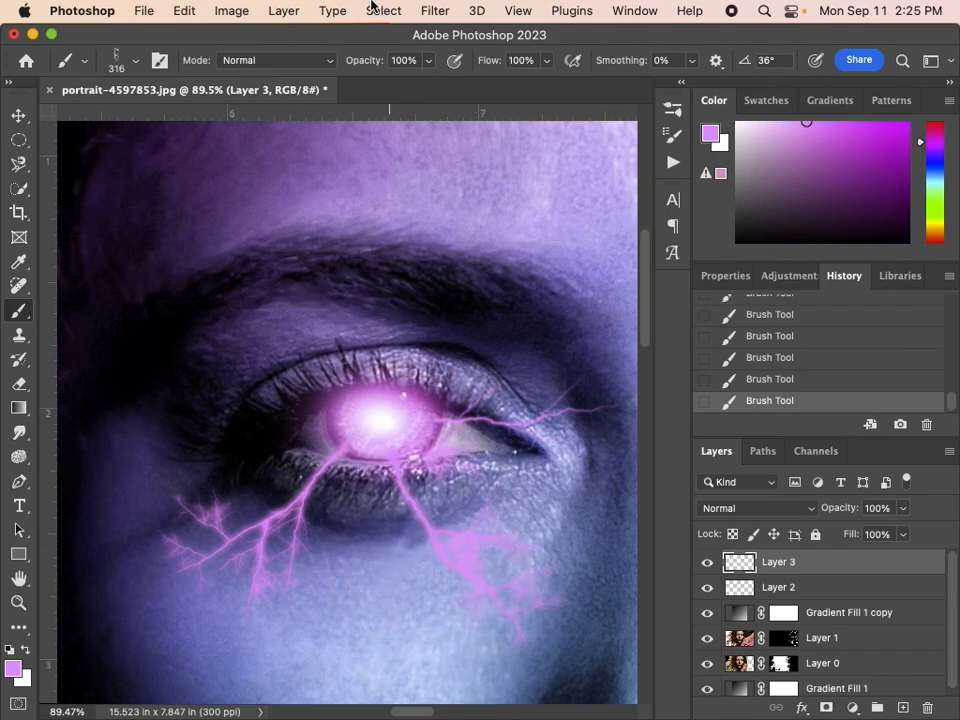
Stamp a branching bolt from the iris up to the eyebrow with Lightning Pack 4 - 4 at size 182 px, undoing a trial stamp first
click(117, 62)
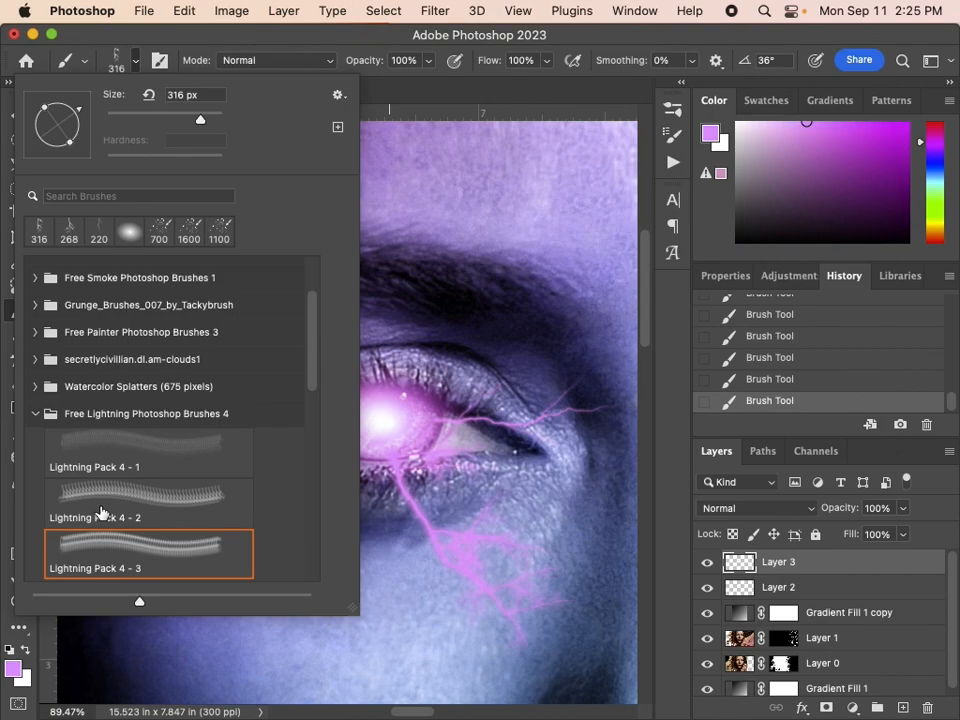
scroll(100, 510, down, 2)
click(96, 540)
drag(162, 120, 188, 120)
mouse_move(73, 130)
mouse_down()
mouse_move(82, 134)
mouse_move(36, 131)
mouse_up()
click(261, 48)
click(346, 332)
key(super+z)
key(super+z)
key(super+z)
click(354, 330)
Stamp a bolt from the iris up toward the brow's inner end using Lightning Pack 4 - 5 at size 188 px and angle 144°
click(136, 61)
scroll(148, 465, down, 3)
click(148, 467)
drag(40, 148, 33, 104)
drag(184, 119, 187, 119)
click(262, 46)
click(455, 343)
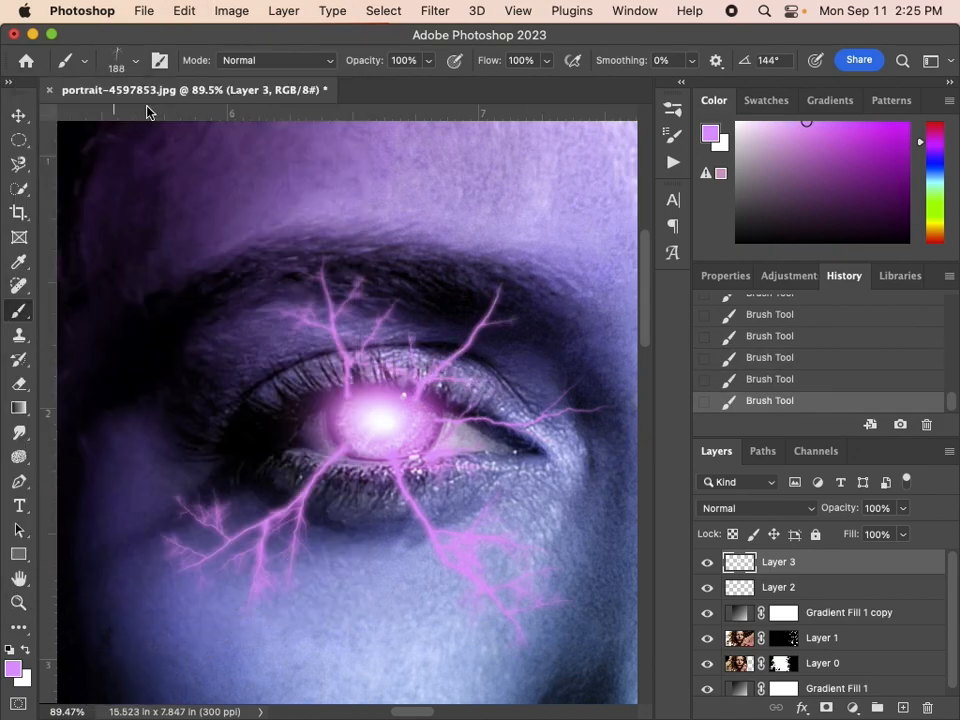
Choose Lightning Pack 4 - 6 at size 185 px and angle 81°, try a bolt toward the eye's outer corner and undo it
click(134, 61)
click(148, 520)
drag(84, 125, 68, 82)
drag(221, 120, 164, 118)
click(261, 48)
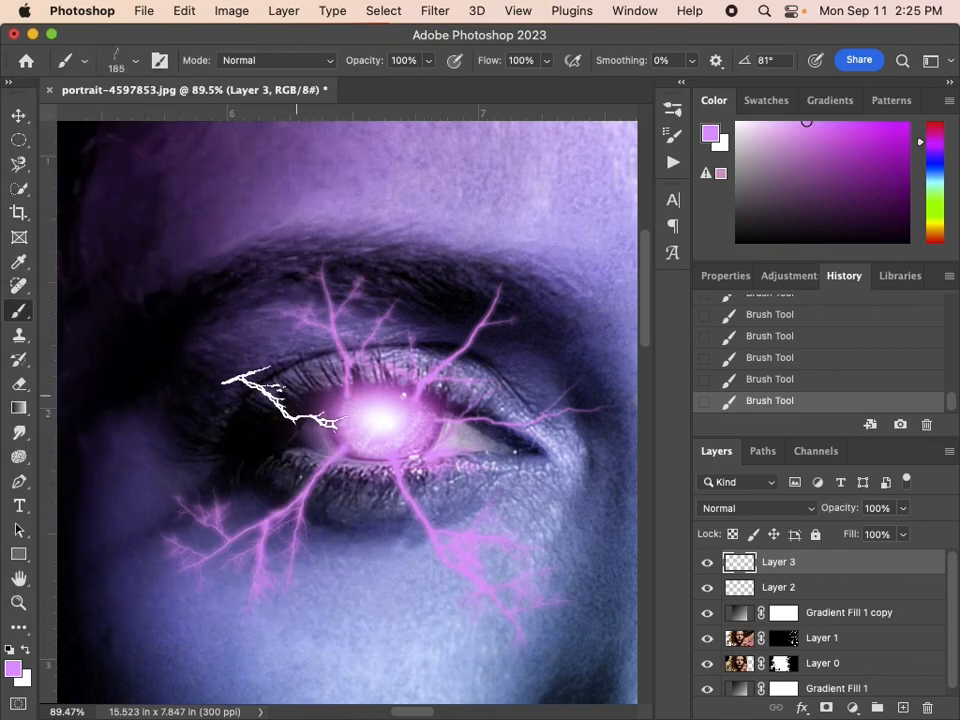
click(281, 401)
key(super+z)
key(super+z)
Rotate the lightning brush to -97° and stamp a single bolt from the iris toward the eye's outer corner, undoing any extra stamp
click(136, 62)
drag(47, 202, 47, 202)
click(300, 47)
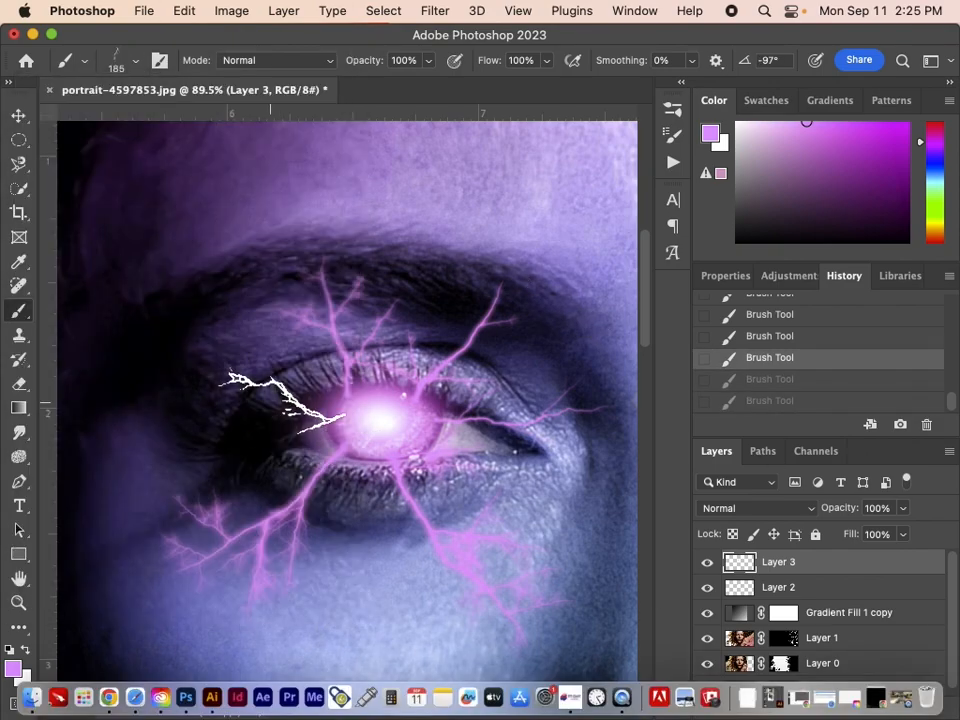
click(281, 402)
click(281, 402)
key(super+z)
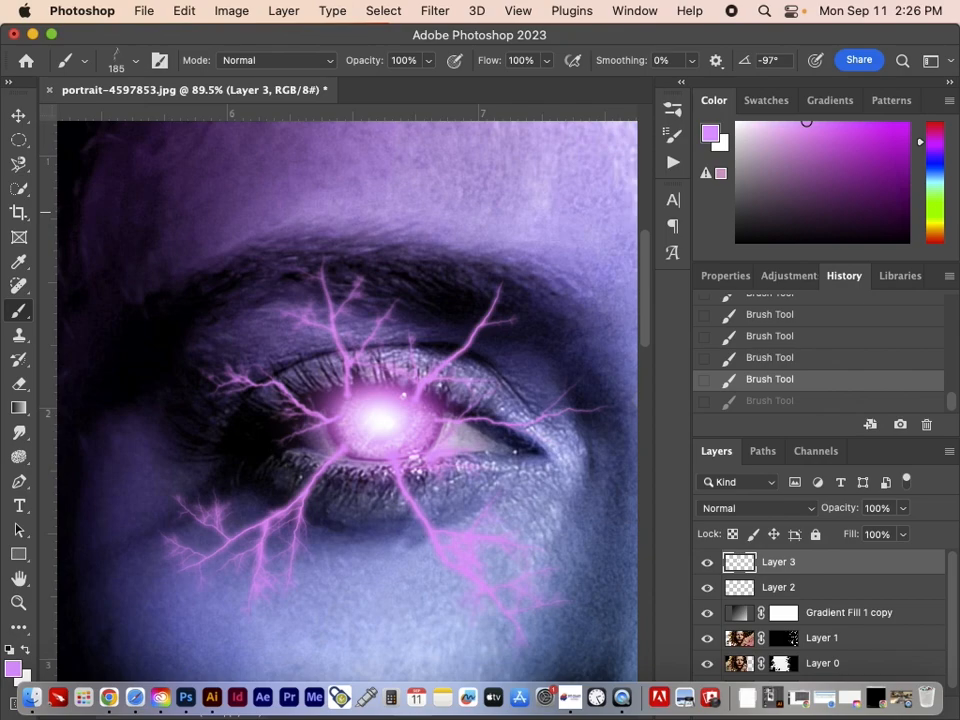
Stamp a white bolt from the iris down toward the nose side of the eye using Lightning Pack 4 - 7 at 268 px and 61°
click(25, 651)
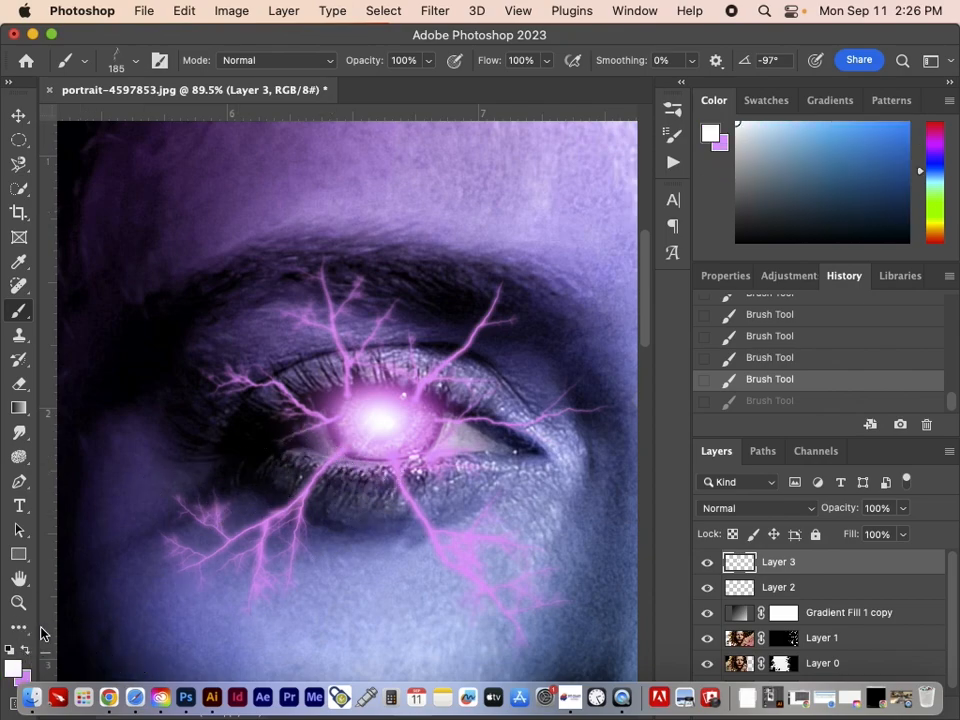
click(118, 65)
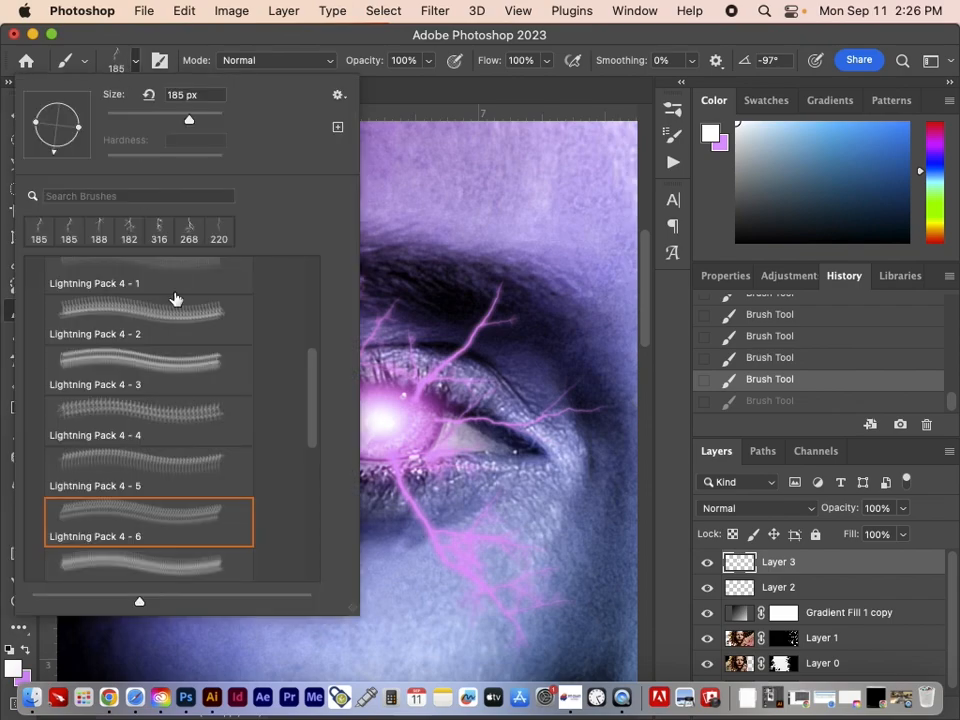
scroll(151, 521, down, 2)
click(137, 512)
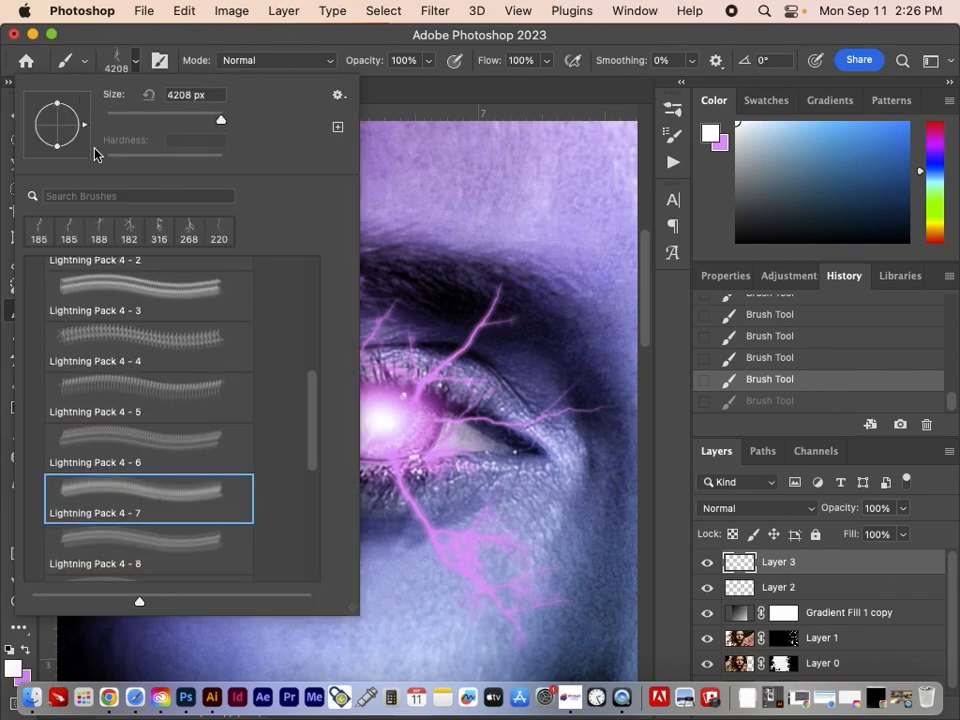
drag(178, 119, 197, 119)
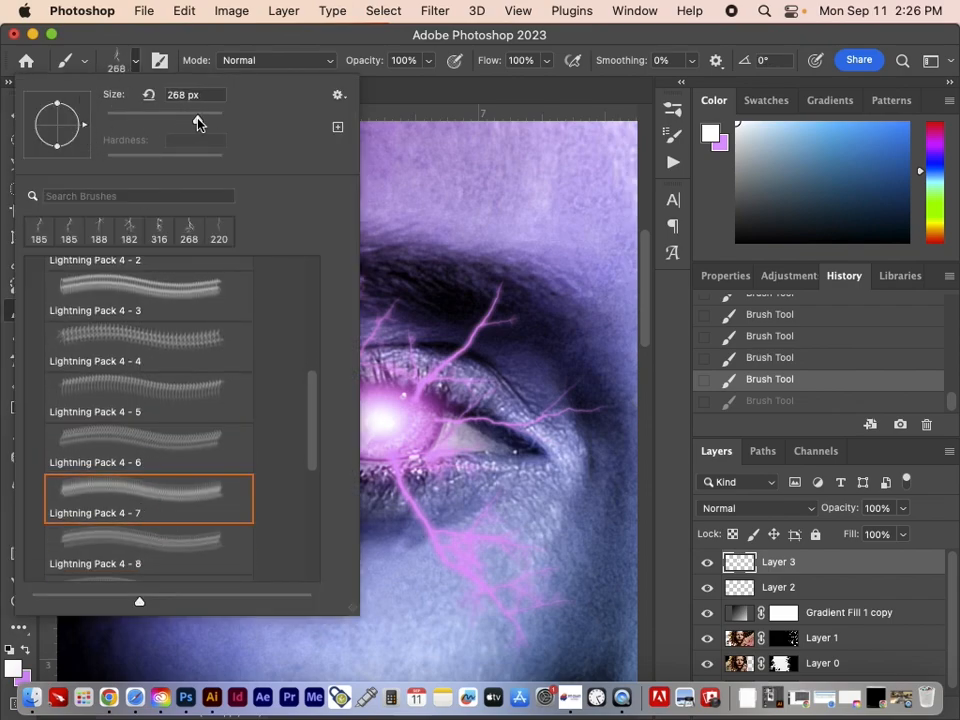
drag(84, 125, 86, 109)
click(107, 35)
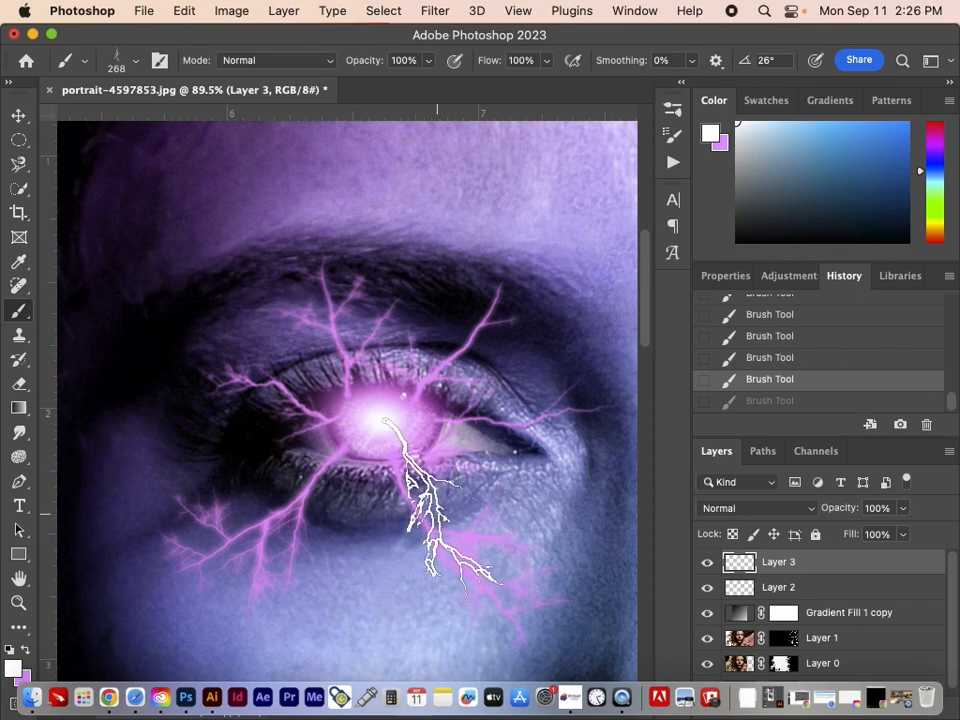
click(119, 67)
drag(82, 115, 76, 95)
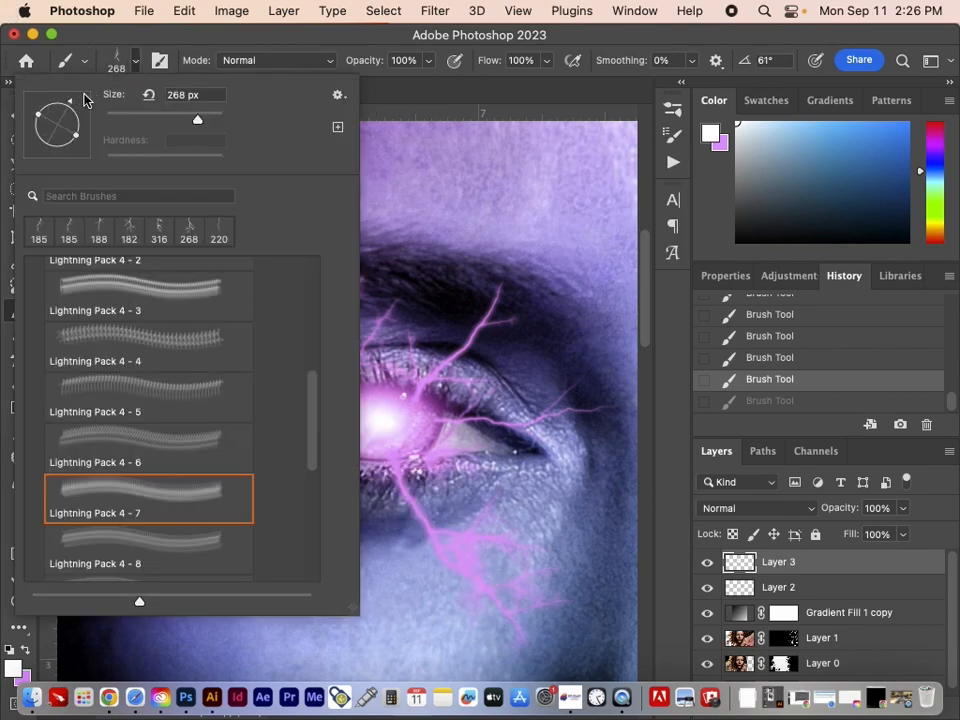
click(139, 36)
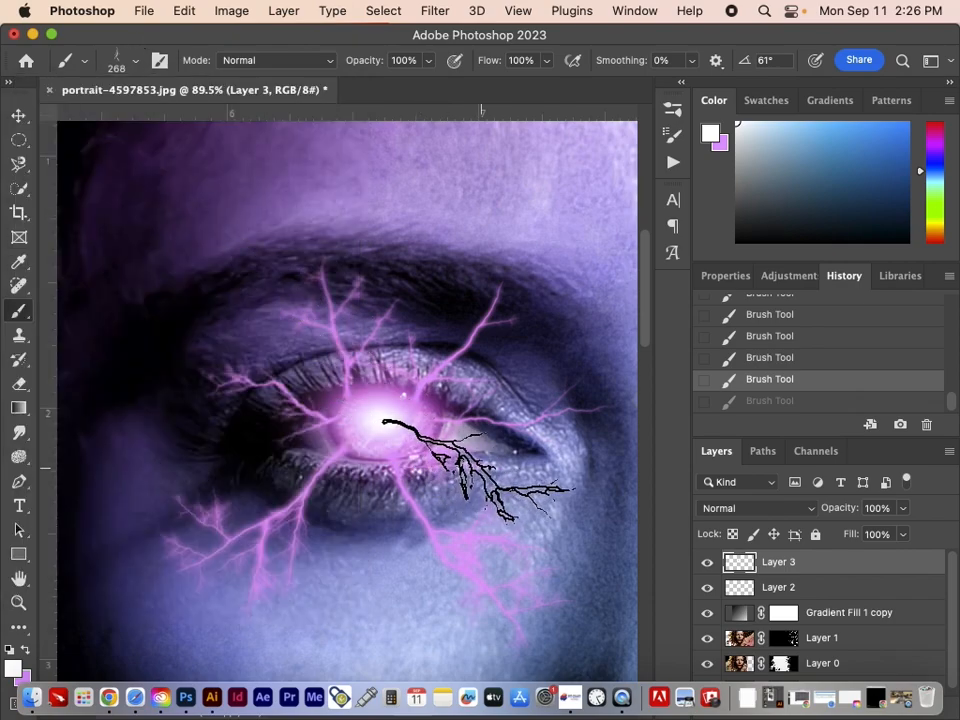
click(468, 465)
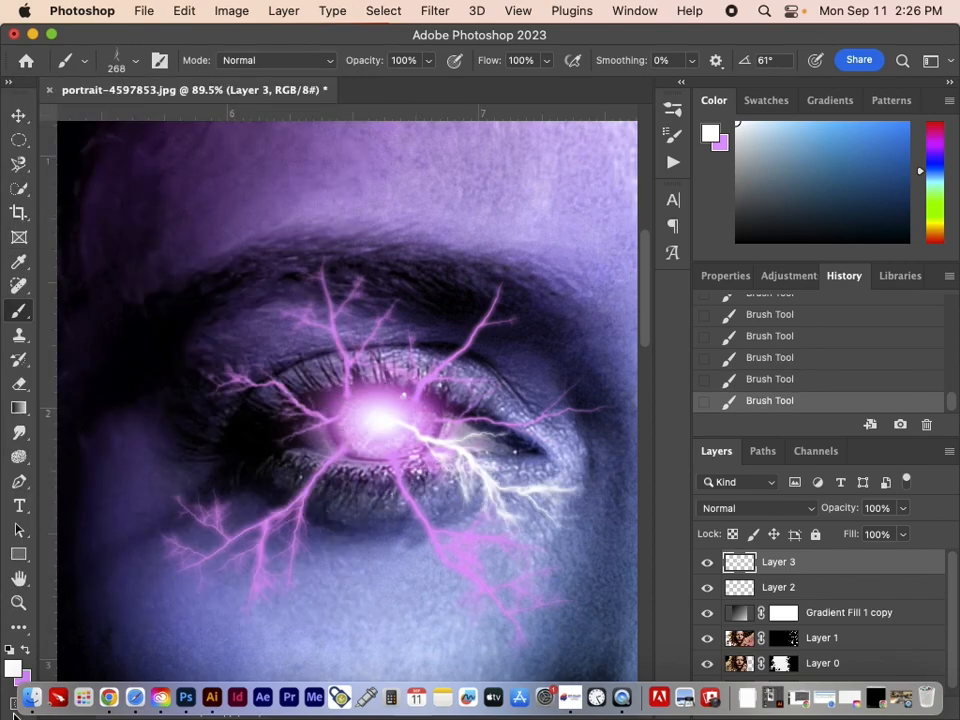
Undo the overlapping white stamps and restore a single white bolt on the nose side of the iris
key(super+z)
key(super+z)
key(super+z)
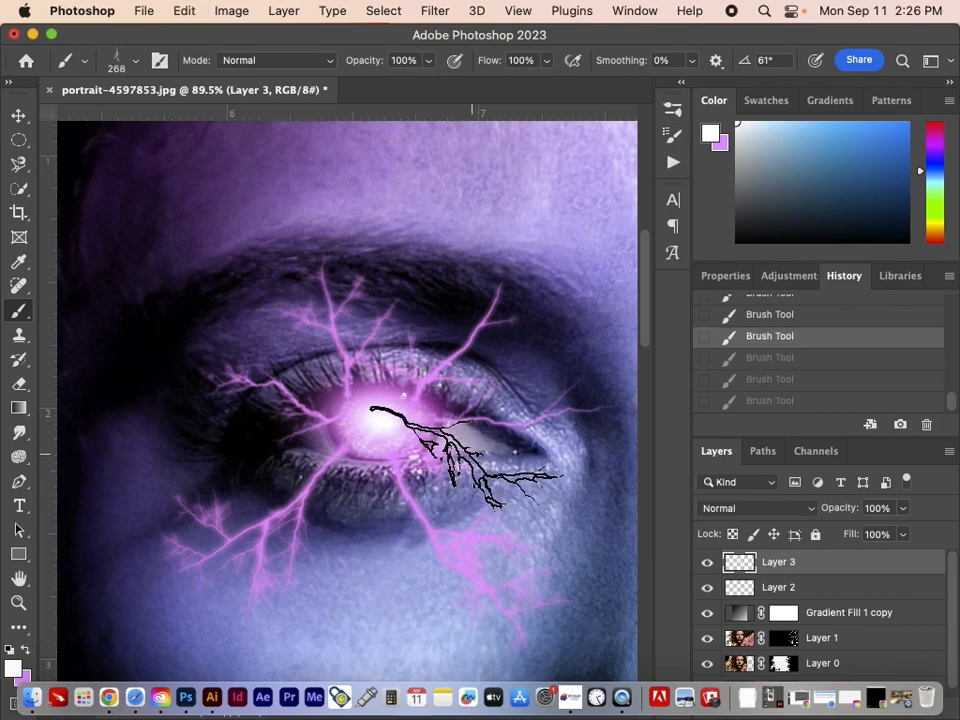
key(super+shift+z)
key(super+shift+z)
key(super+shift+z)
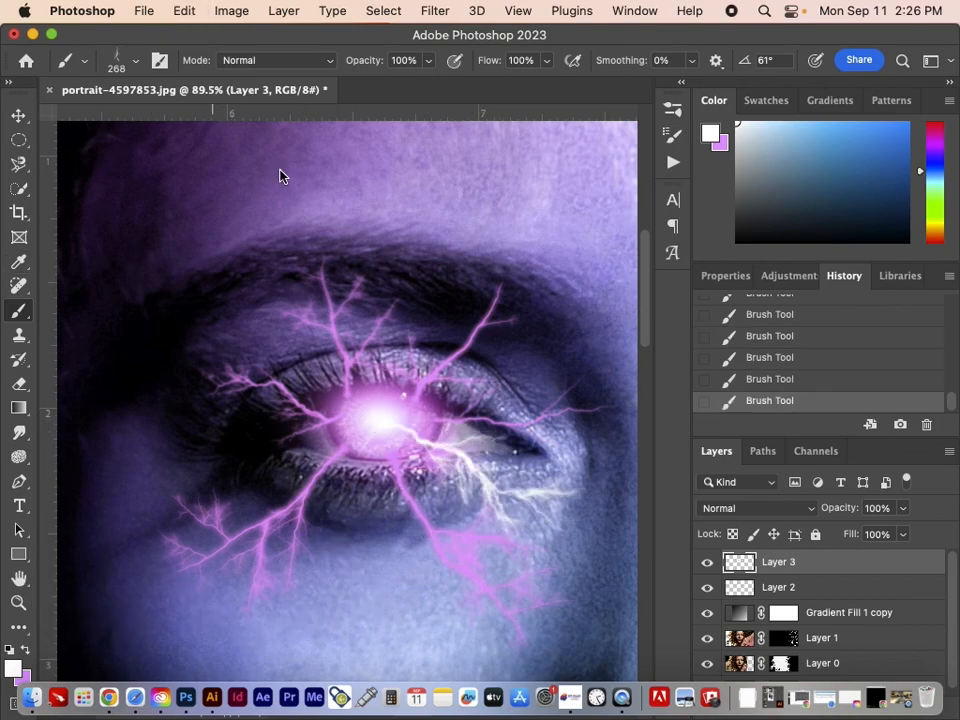
Stamp a white bolt from the iris down onto the cheek using Lightning Pack 4 - 8 at size 316 px and angle -22°
click(127, 62)
click(141, 555)
click(199, 118)
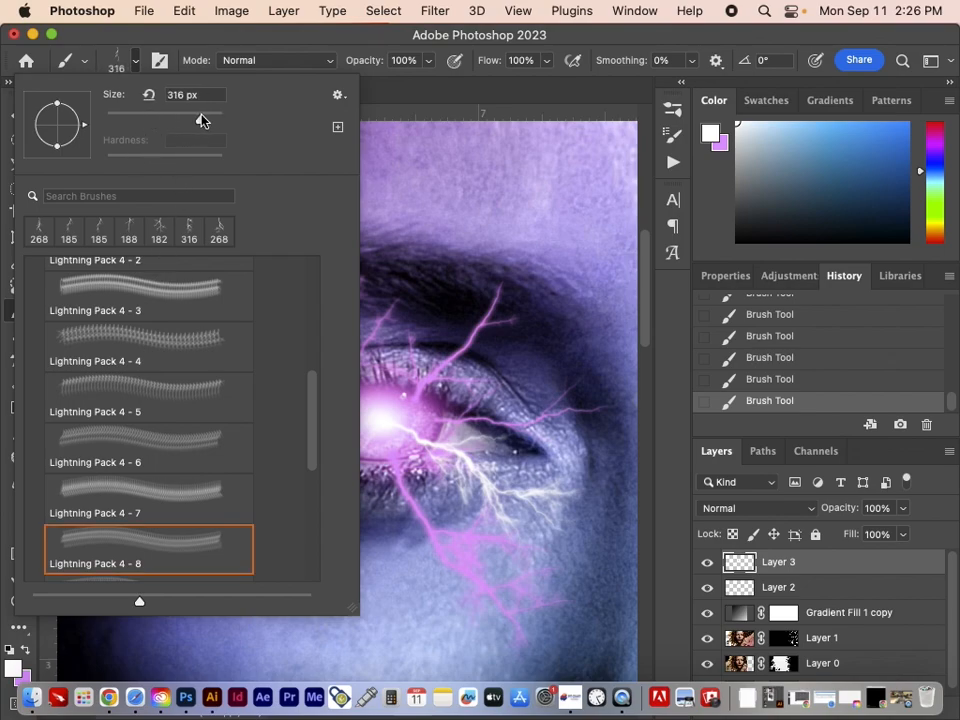
mouse_move(85, 130)
mouse_down()
mouse_move(62, 150)
mouse_move(92, 141)
mouse_move(85, 147)
mouse_up()
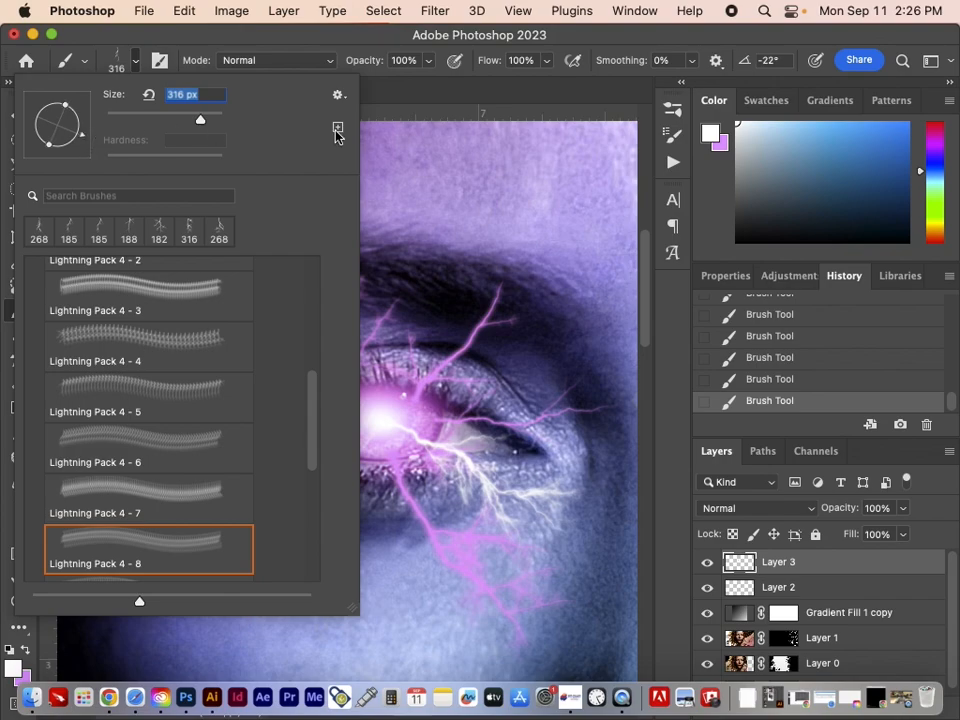
key(Return)
click(340, 530)
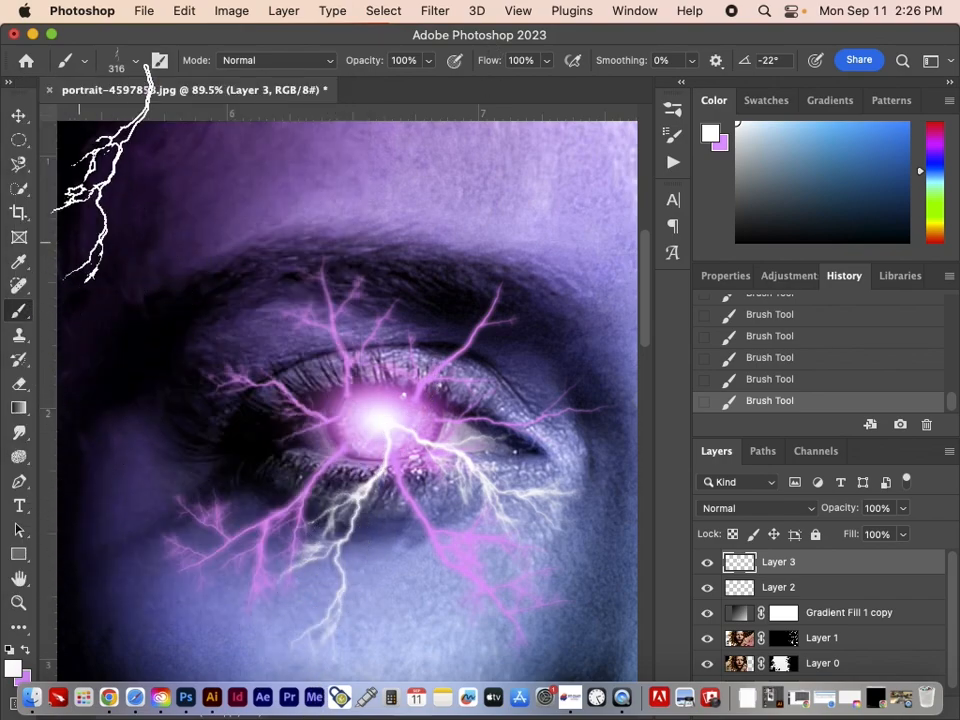
Stamp a white bolt from the iris across the eye's hair-side corner using a rotated Lightning Pack 4 - 9 at size 300 px
click(117, 62)
scroll(133, 566, down, 3)
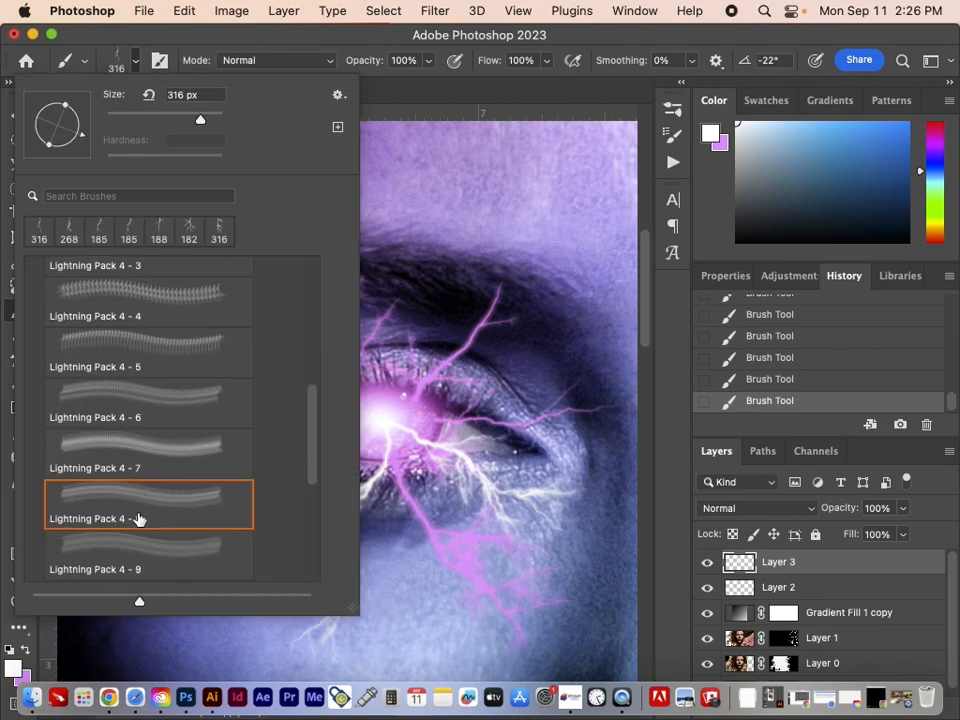
click(128, 512)
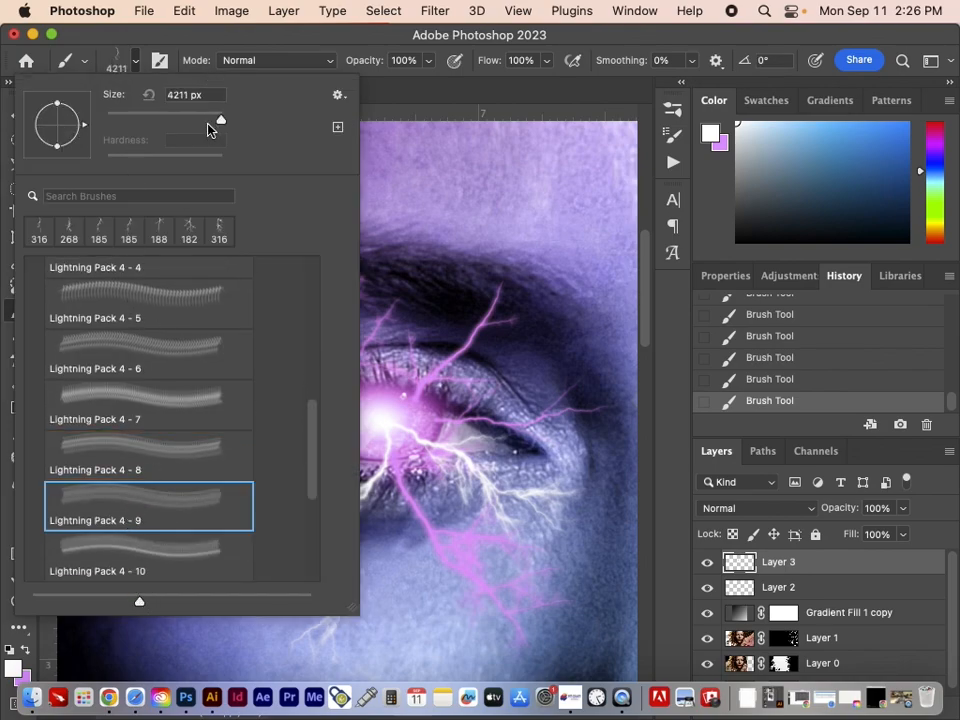
drag(220, 119, 199, 119)
mouse_move(83, 130)
mouse_down()
mouse_move(60, 150)
mouse_move(30, 151)
mouse_move(33, 138)
mouse_up()
Stamp a white bolt from the iris up to the eyebrow with another lightning brush at 252 px and -153°, undoing the extra stamp
scroll(116, 358, down, 3)
click(118, 465)
mouse_move(220, 119)
mouse_down()
mouse_move(175, 120)
mouse_move(193, 119)
mouse_up()
click(332, 328)
key(super+z)
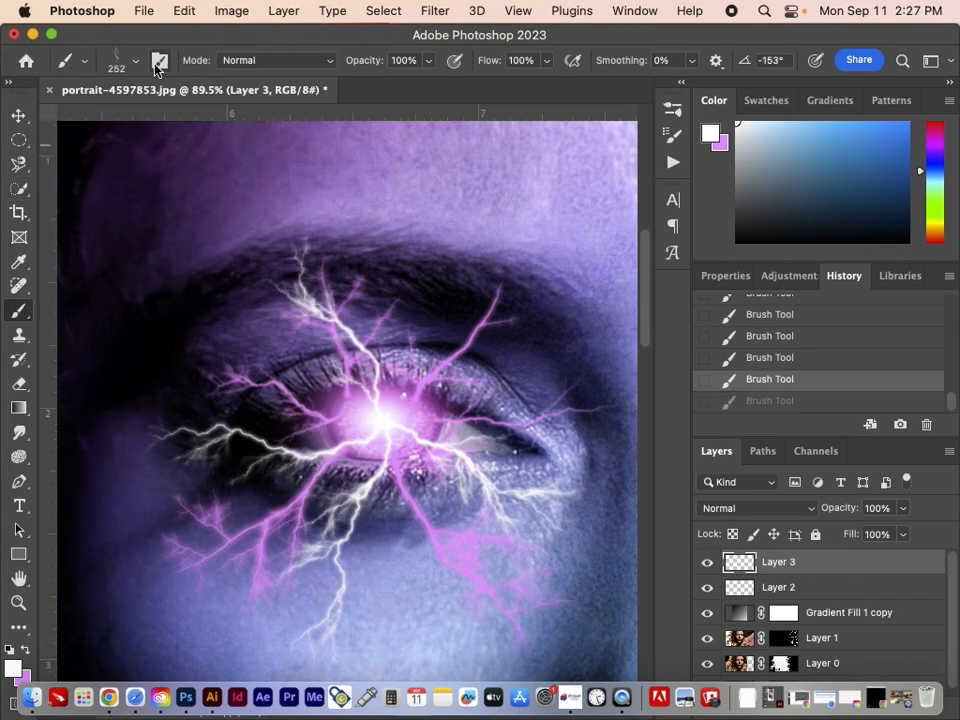
Stamp a forked white bolt from the iris up toward the brow's nose-side end with another lightning brush at 300 px and 144°
click(136, 61)
click(120, 515)
drag(82, 127, 9, 89)
drag(221, 119, 202, 78)
click(445, 331)
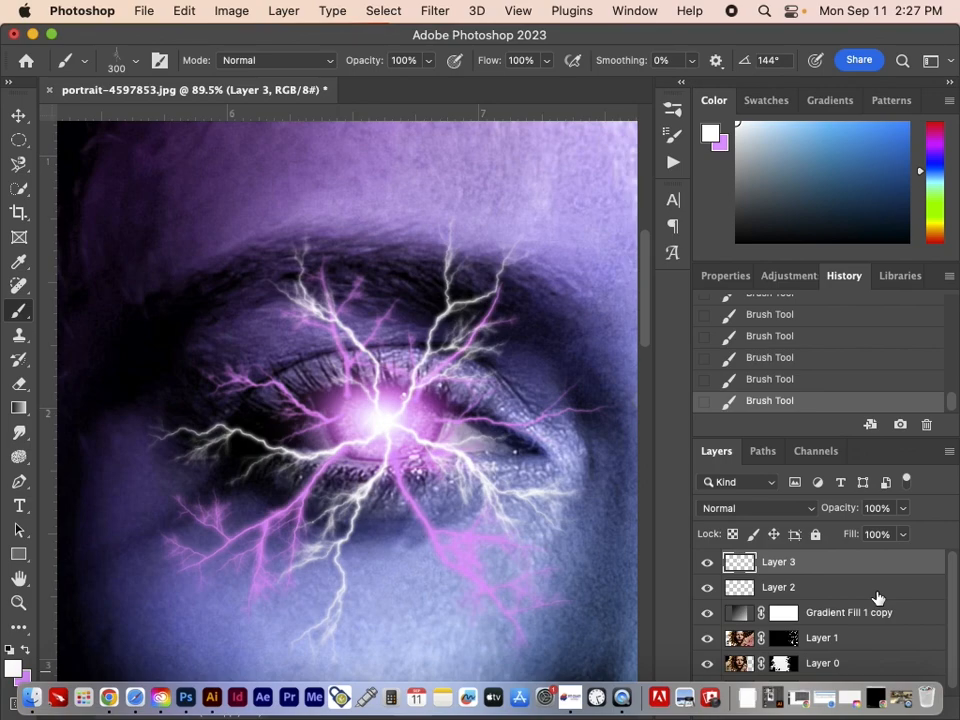
Dab a soft white glow over the iris centre where the bolts meet, using the Soft Round brush at 70 px
click(15, 112)
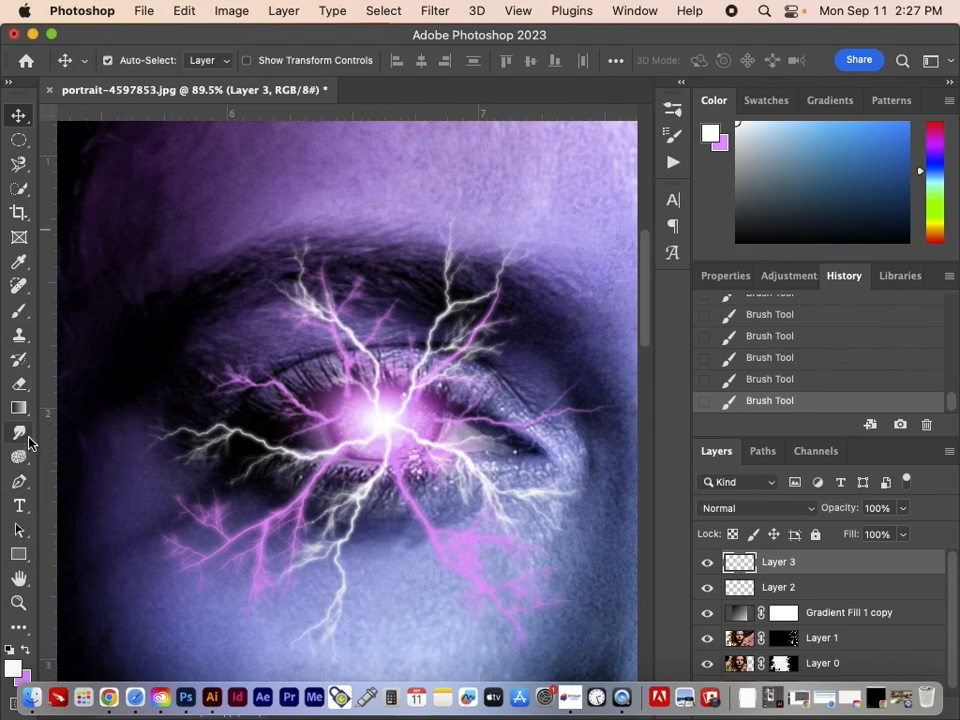
key(b)
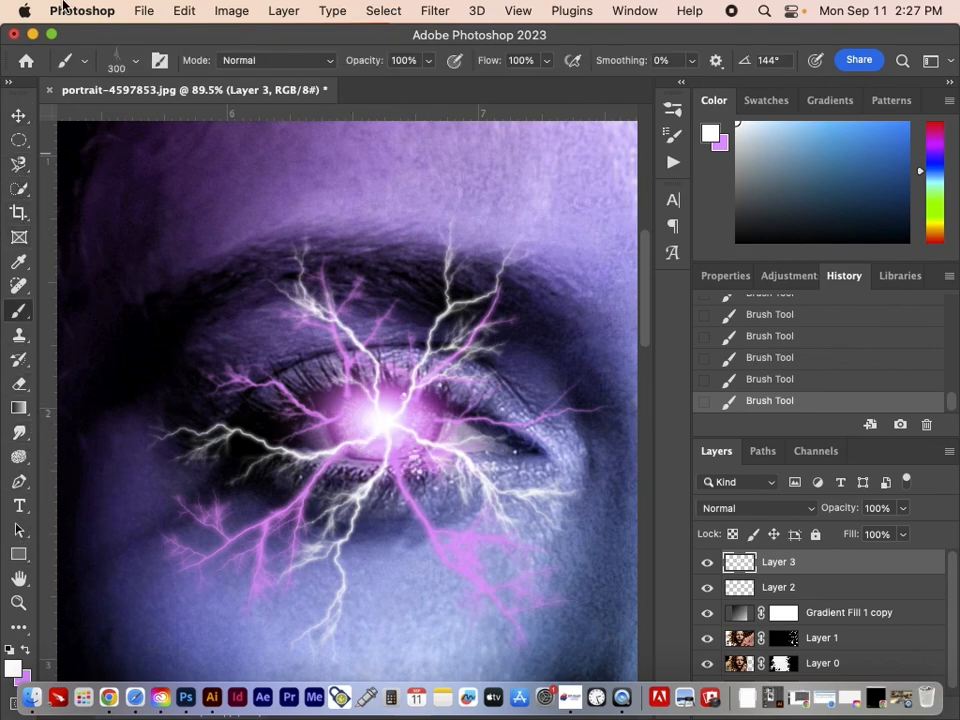
click(116, 62)
scroll(133, 339, up, 10)
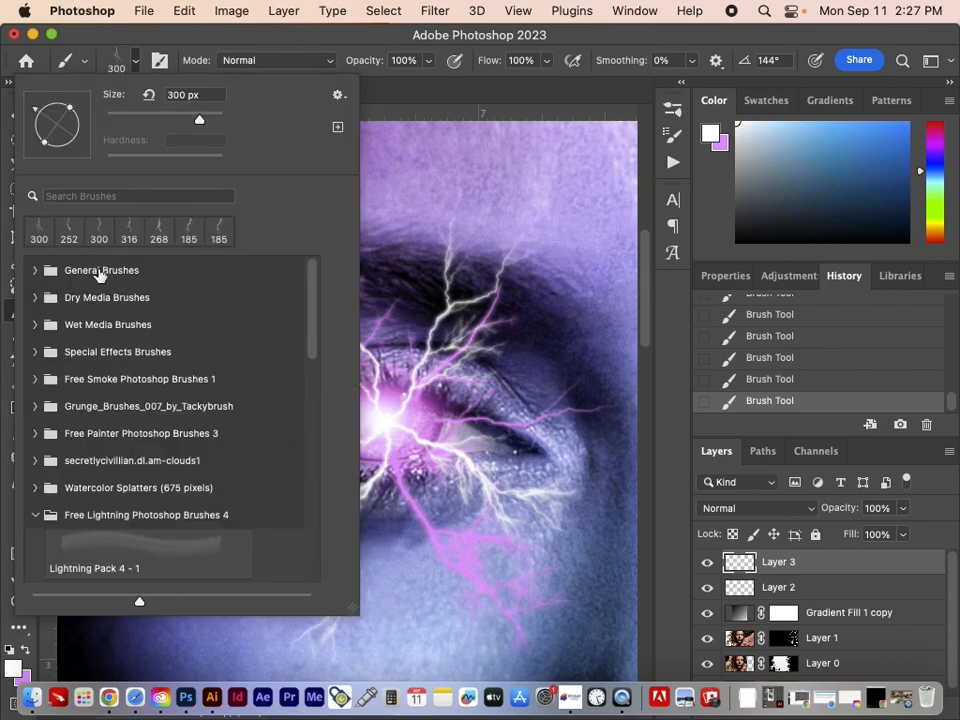
click(35, 274)
click(86, 313)
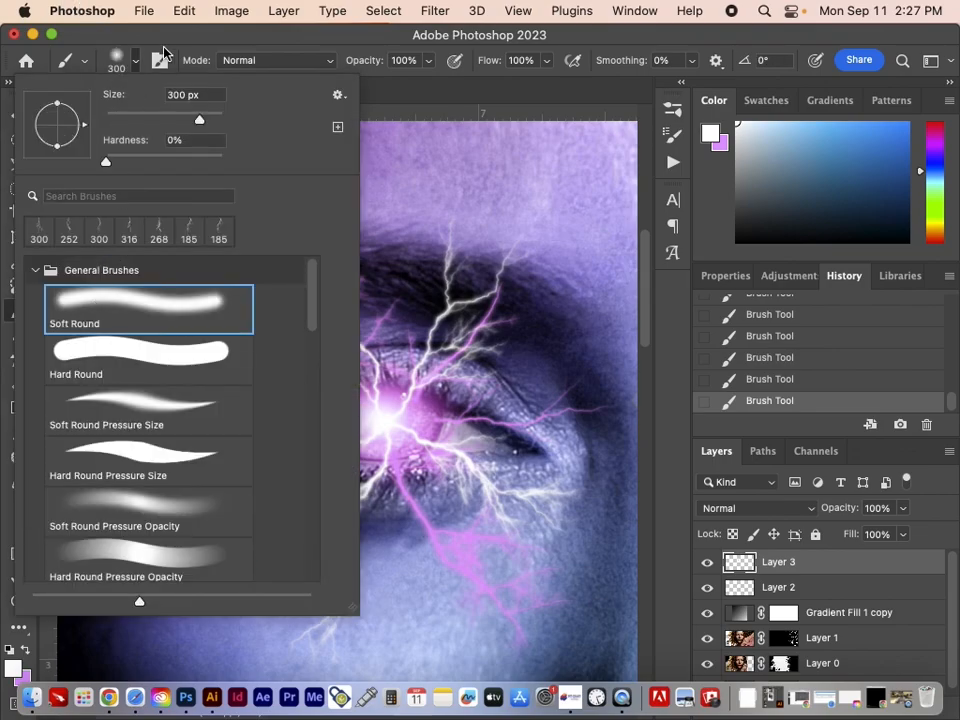
click(168, 38)
key(bracketleft)
key(bracketleft)
key(bracketleft)
key(bracketleft)
key(bracketleft)
key(bracketleft)
key(bracketleft)
key(bracketleft)
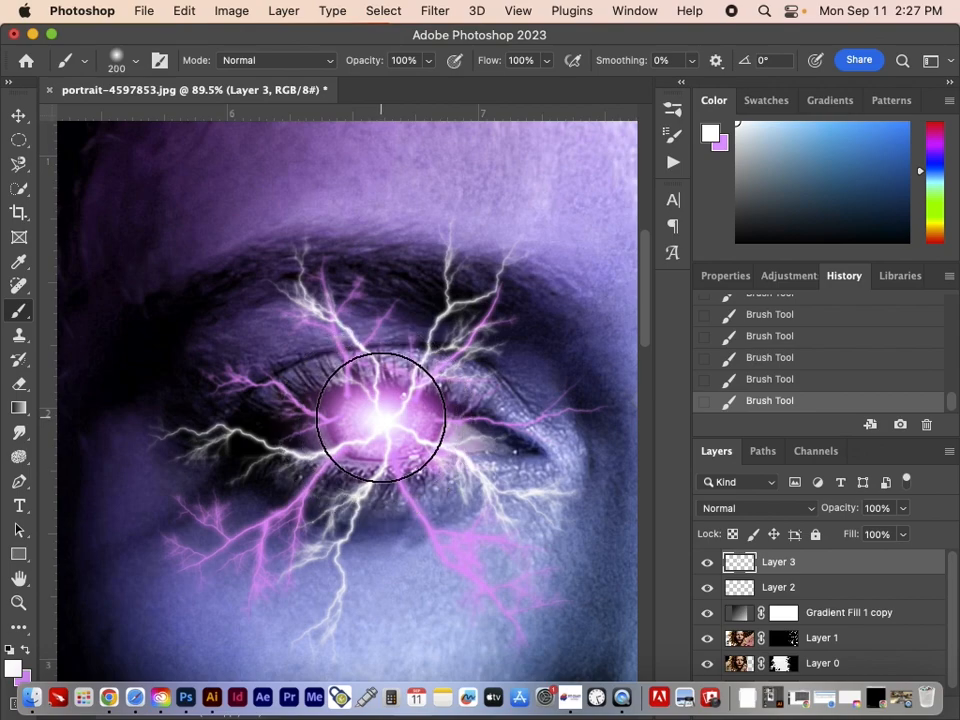
key(bracketleft)
key(bracketleft)
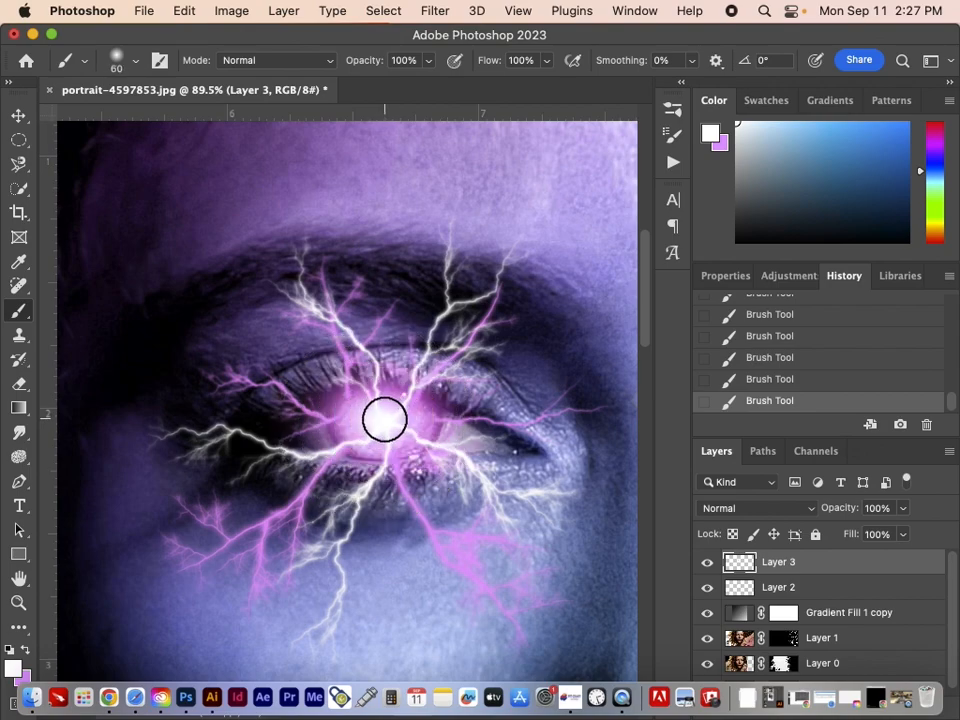
key(bracketright)
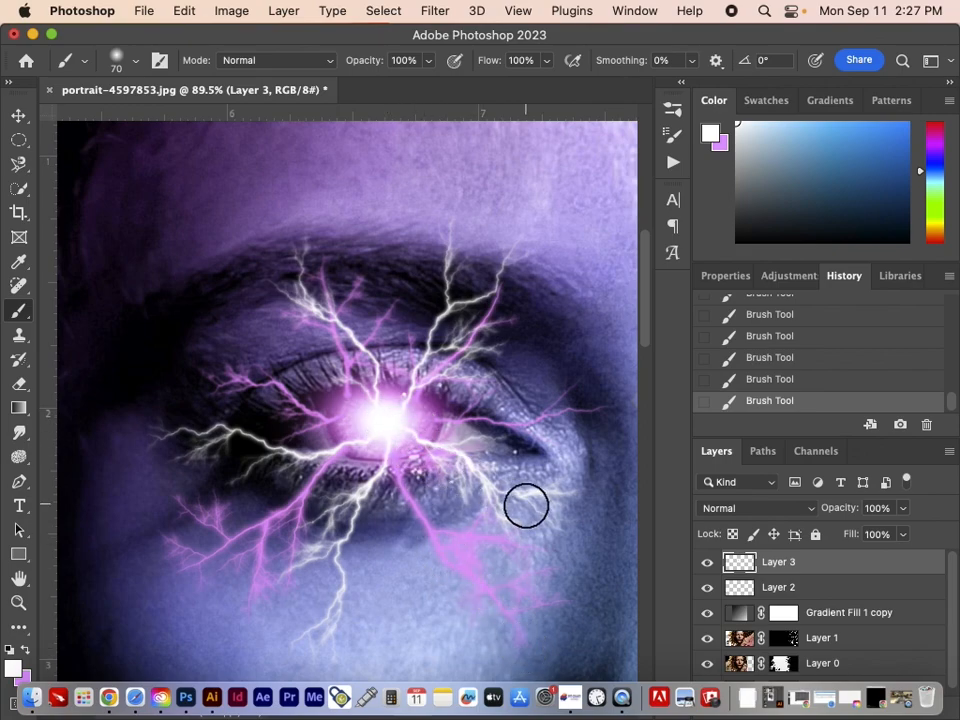
Review the whole portrait composite at 12.5% zoom and switch to QuickTime Player
key(super+minus)
key(super+minus)
key(super+minus)
key(super+minus)
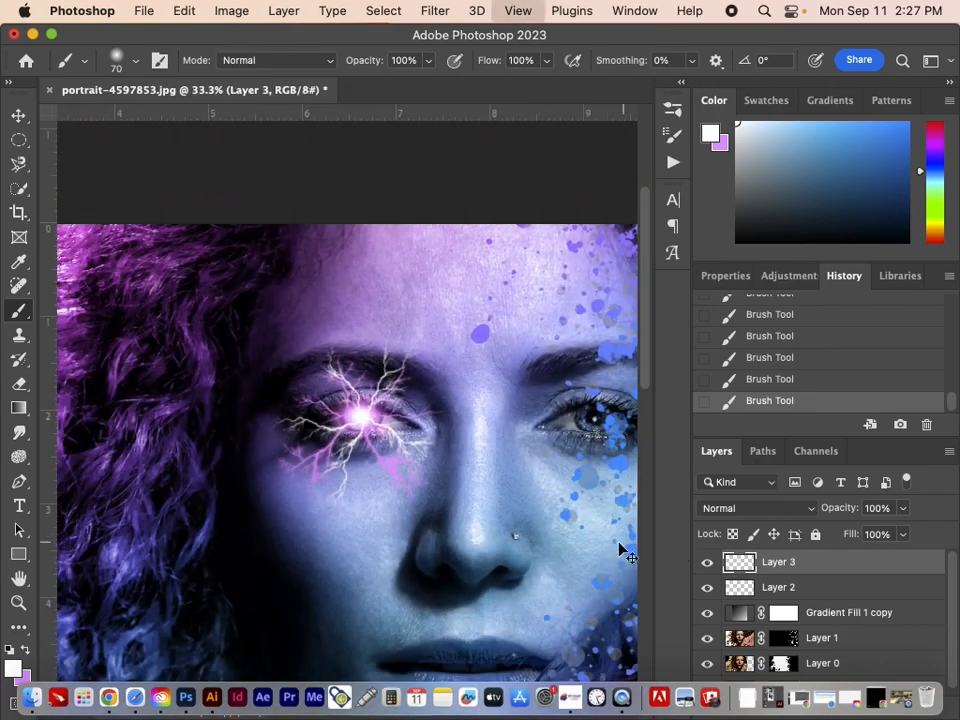
key(super+minus)
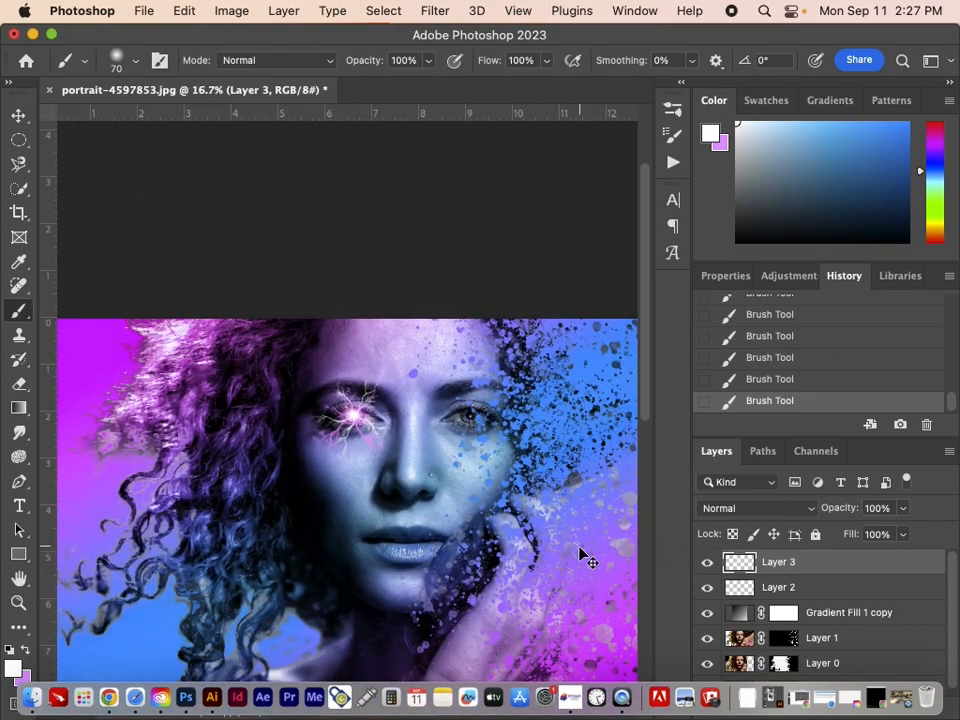
key(super+minus)
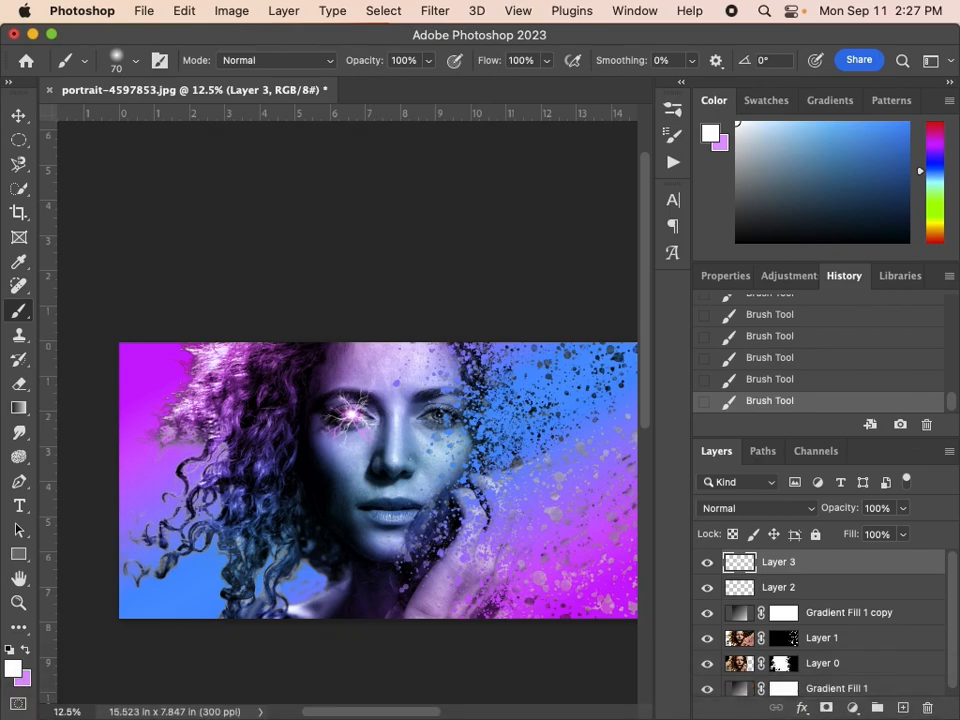
key(super+Tab)
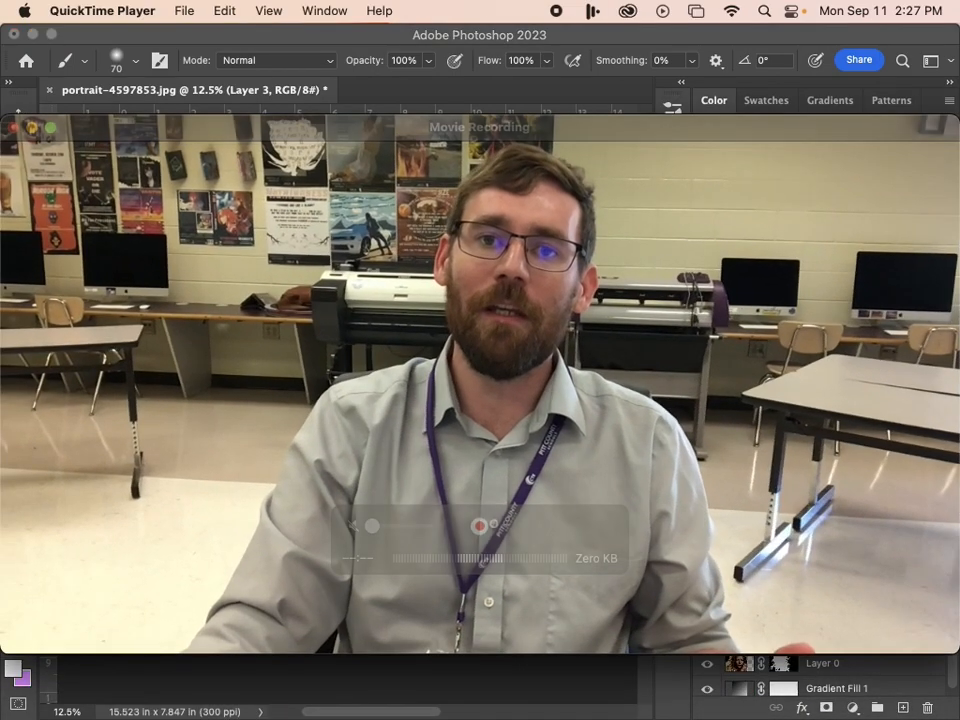